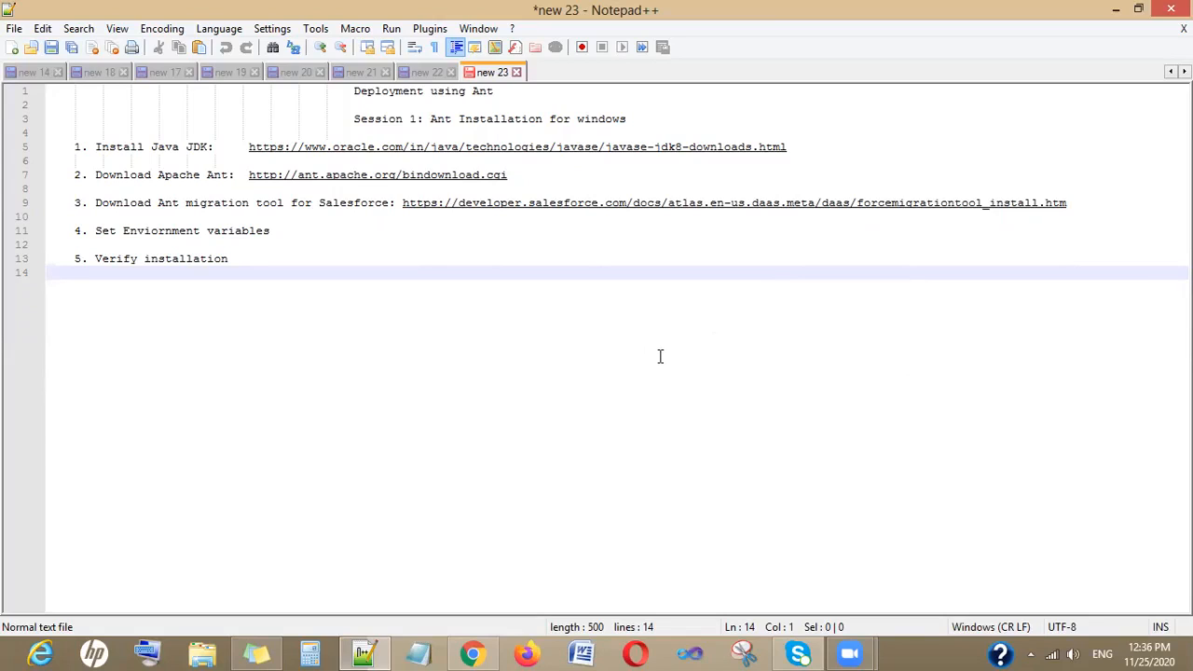
# - Search the installed apps for the Command Prompt and open it
pyautogui.moveTo(1191, 2)
pyautogui.click(1158, 191)
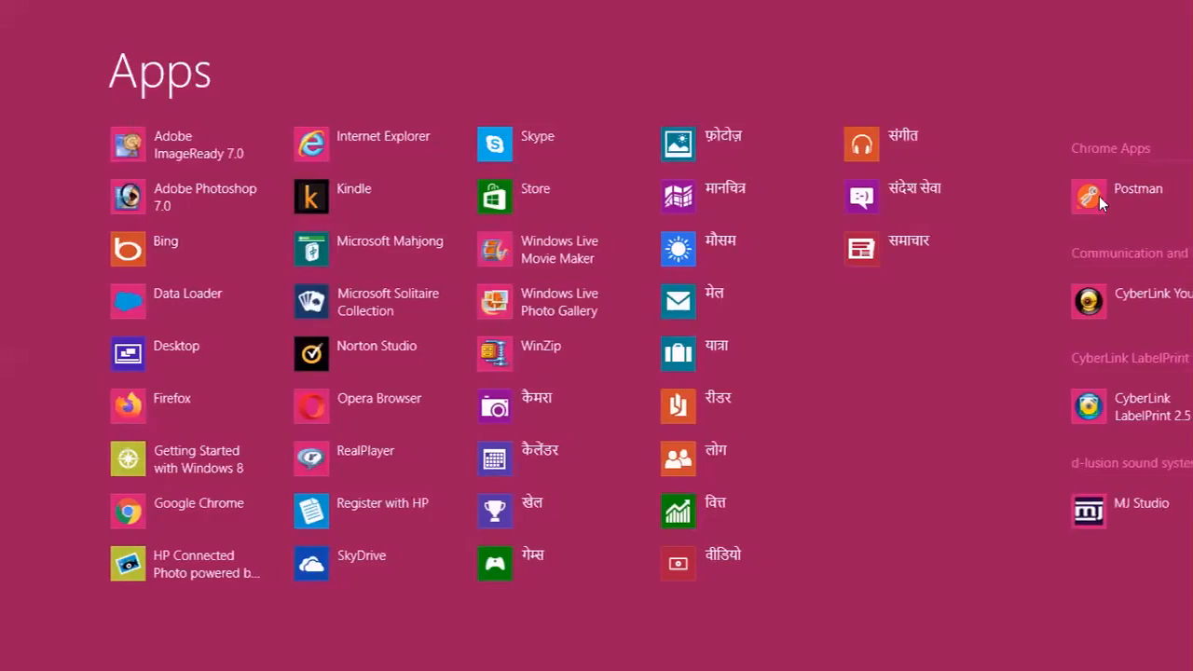
pyautogui.write('cms')
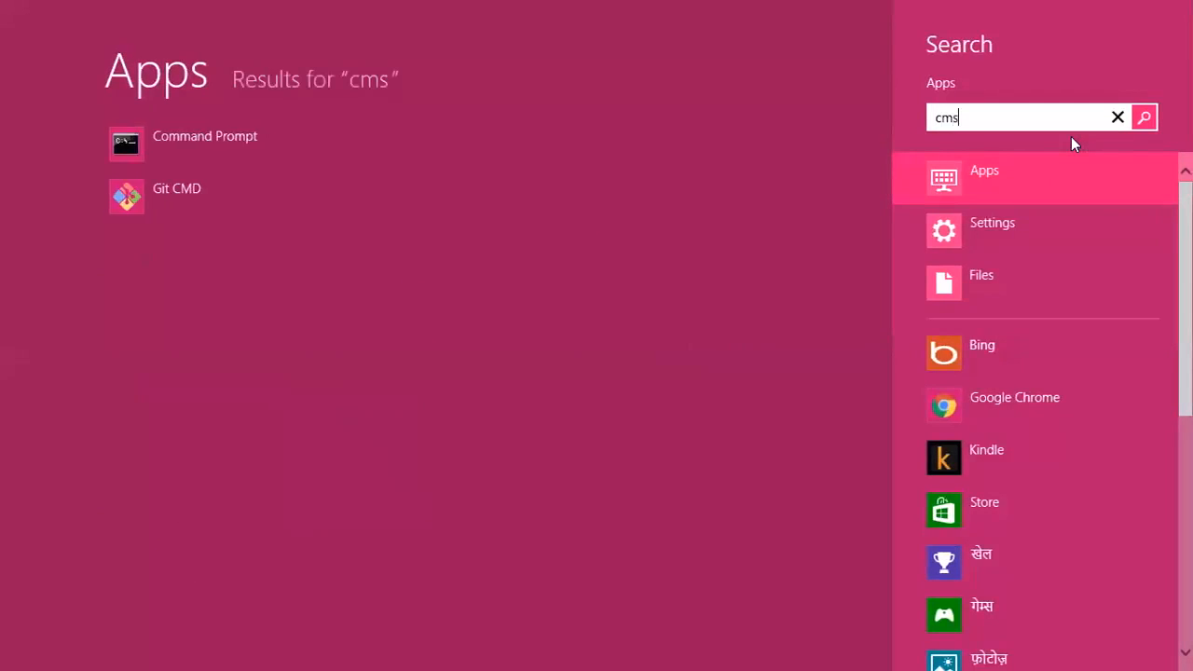
pyautogui.press('BackSpace')
pyautogui.click(186, 142)
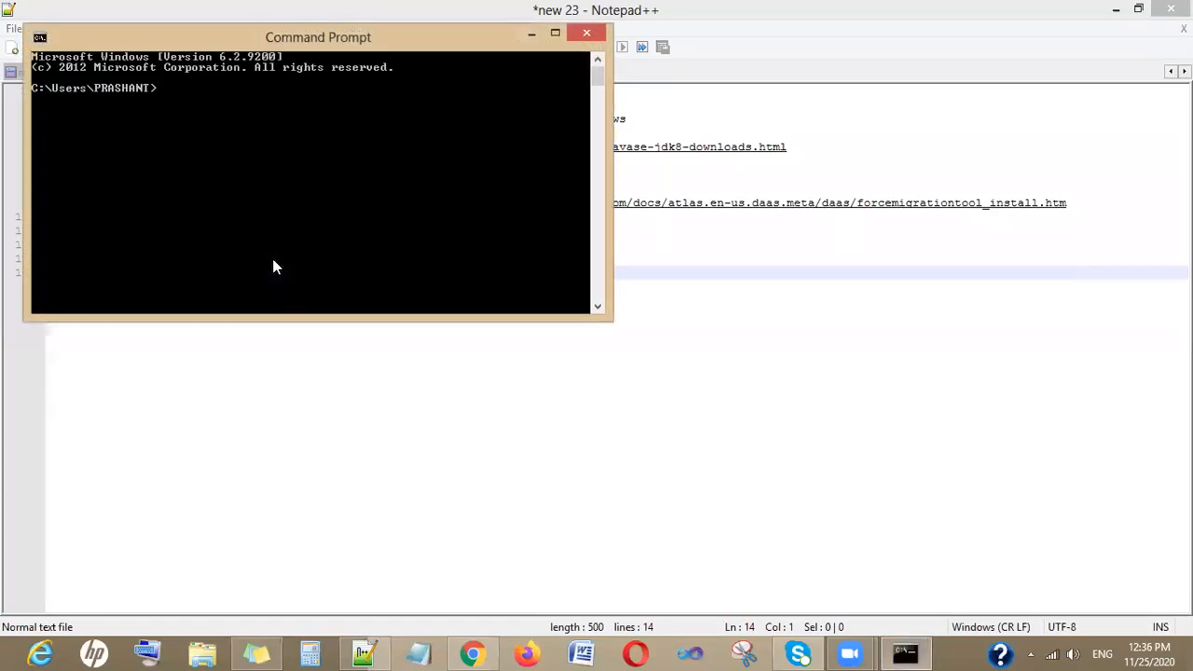
# - Clear the console and run java -version to check the installed Java version
pyautogui.write('cls')
pyautogui.press('Return')
pyautogui.write('java')
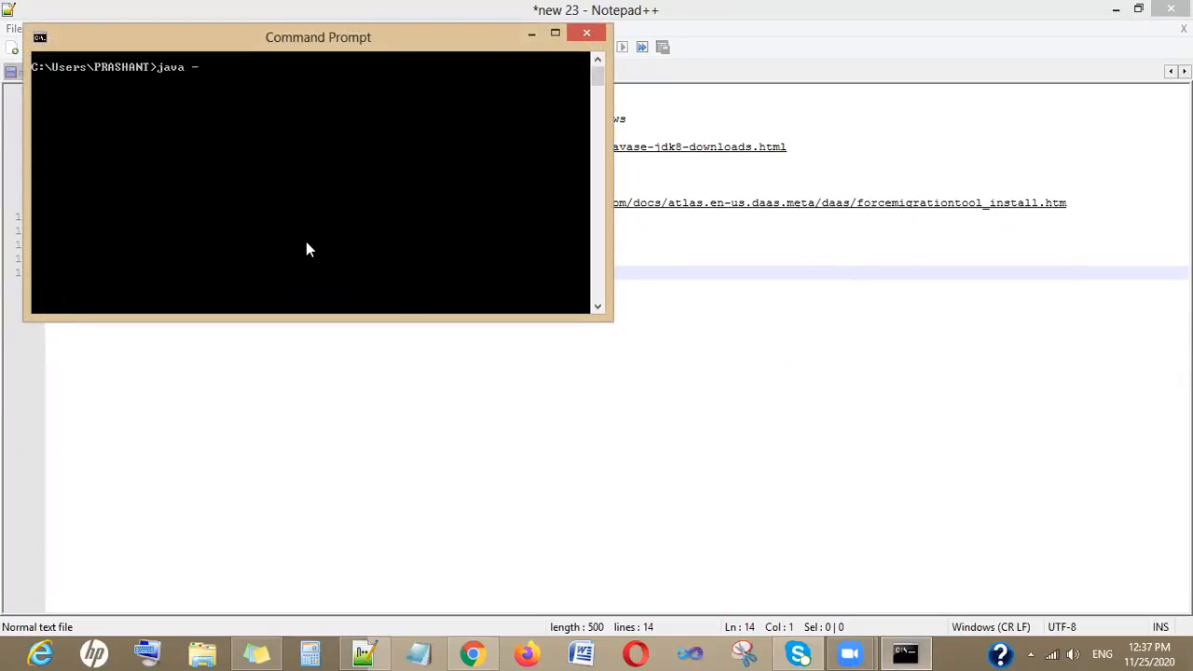
pyautogui.write(' -version')
pyautogui.press('Return')
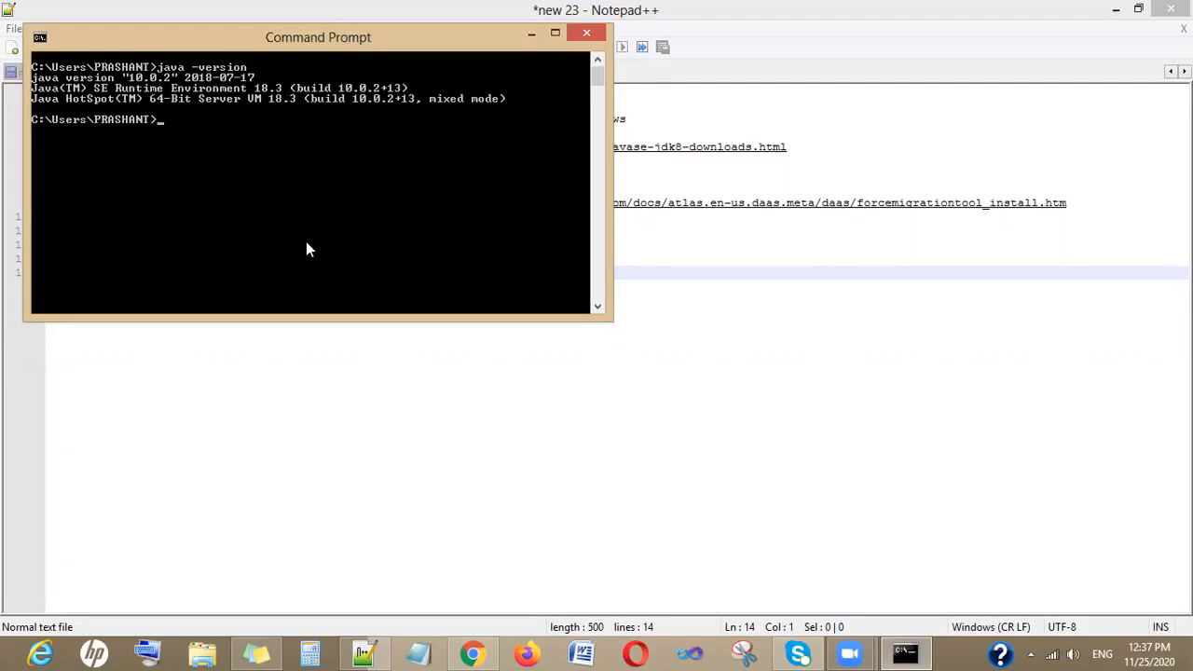
# - Open a new browser tab and search Google for java jdk download
pyautogui.click(437, 497)
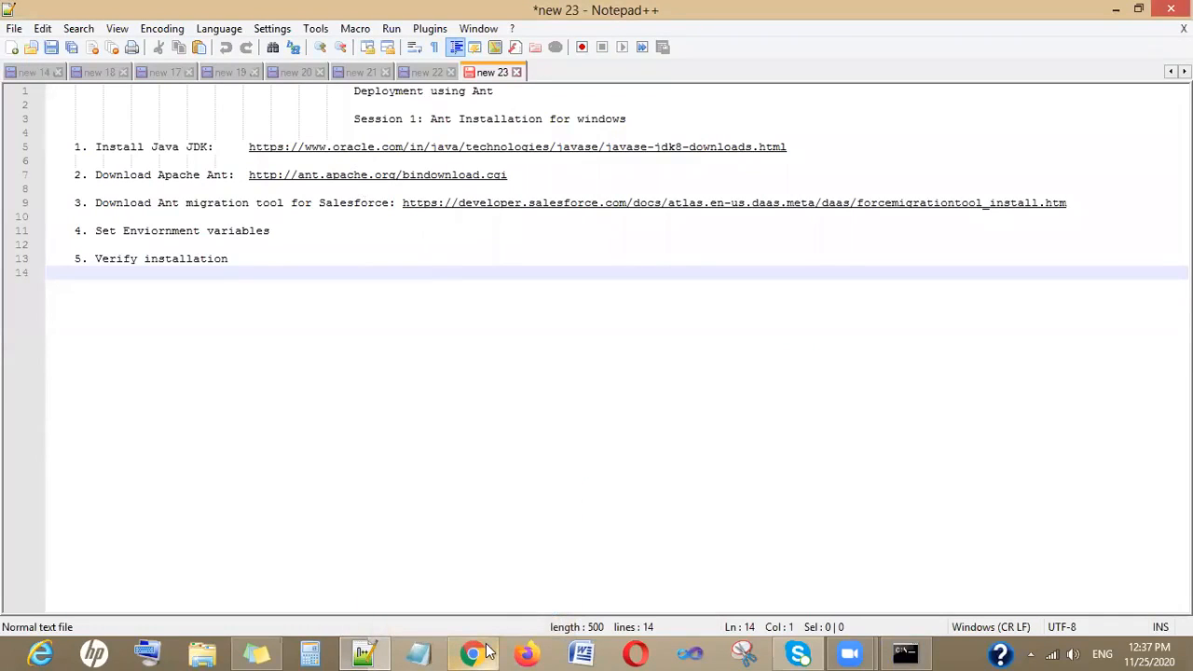
pyautogui.moveTo(487, 652)
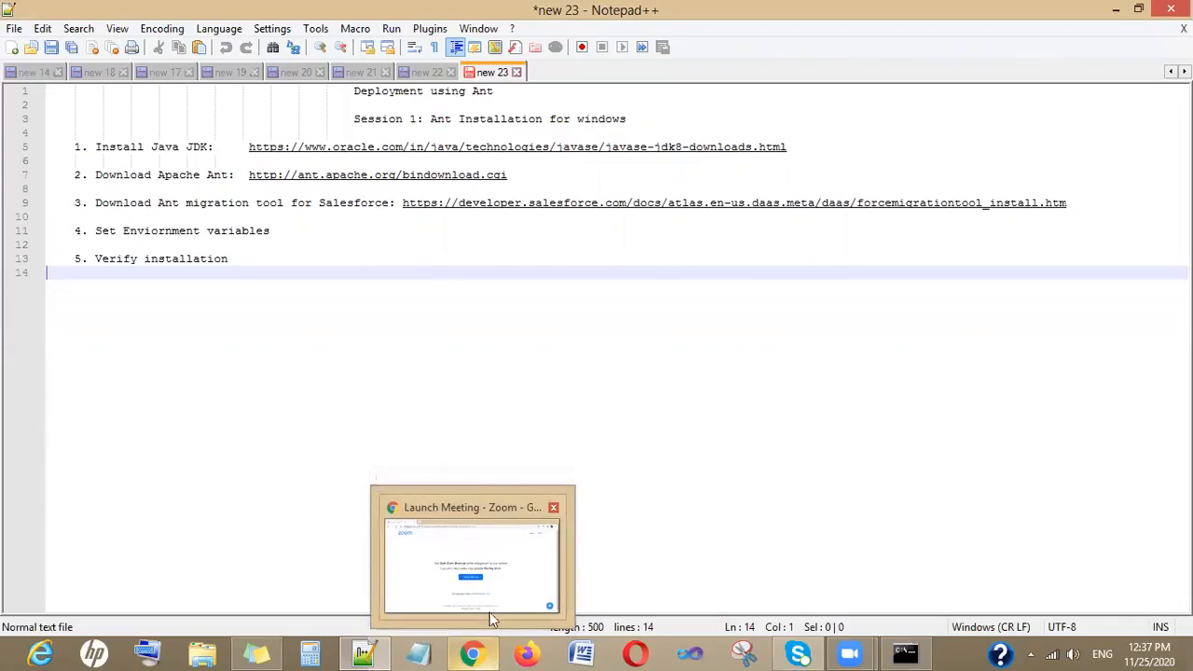
pyautogui.click(490, 613)
pyautogui.click(235, 15)
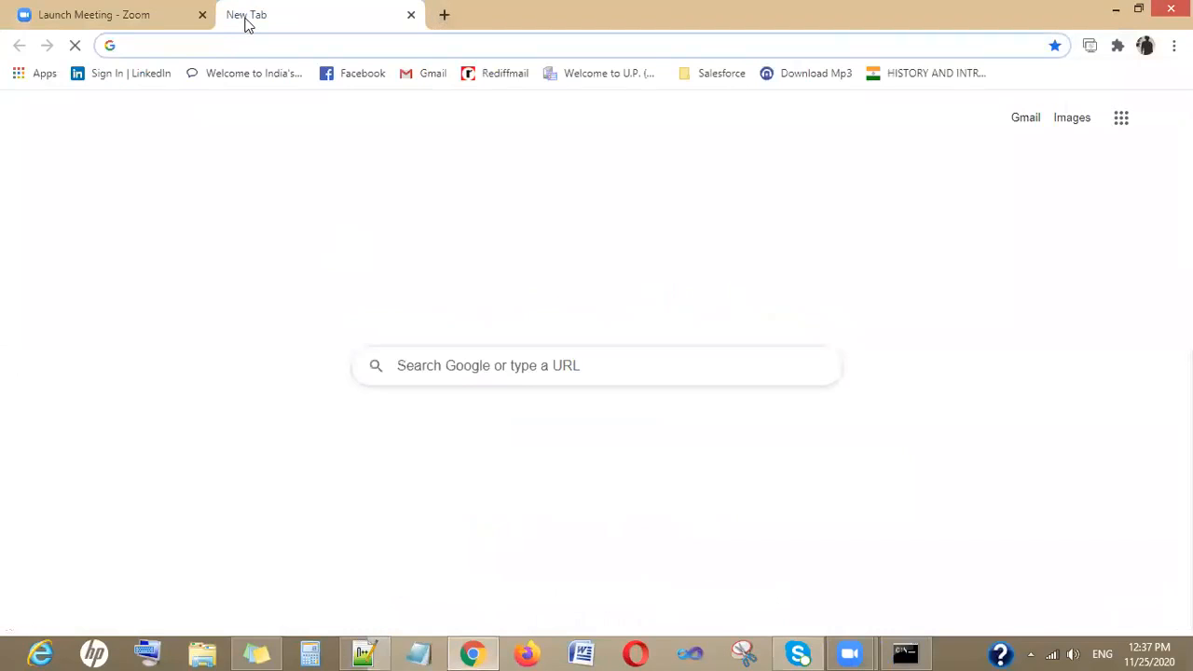
pyautogui.write('java')
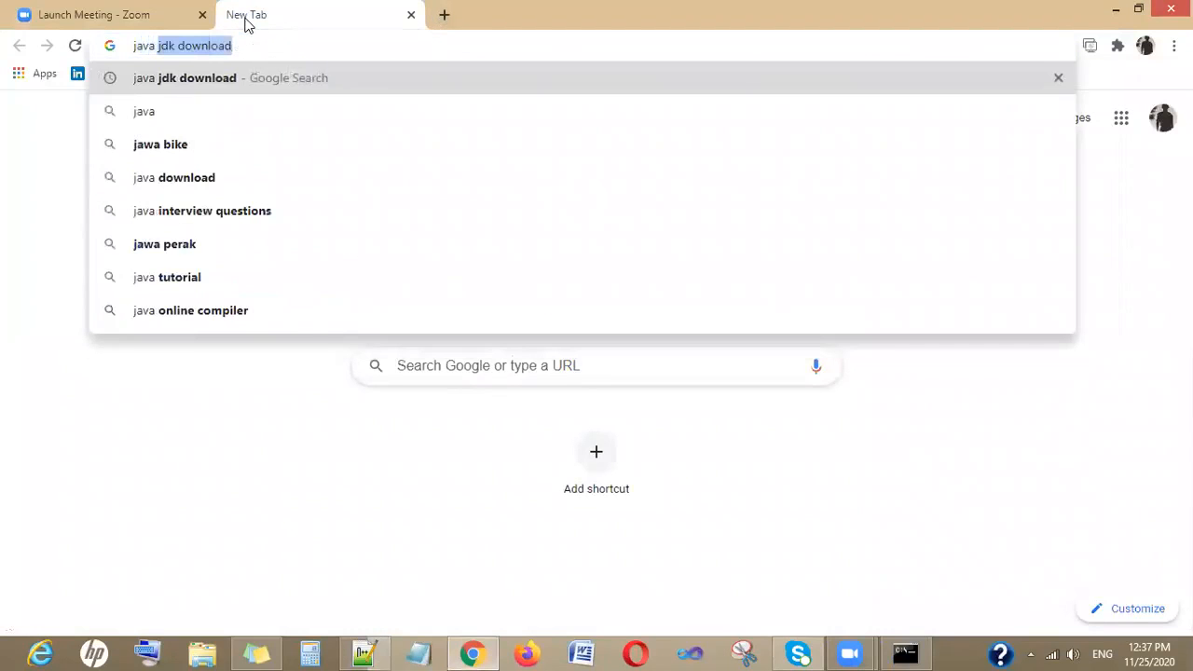
pyautogui.press('Return')
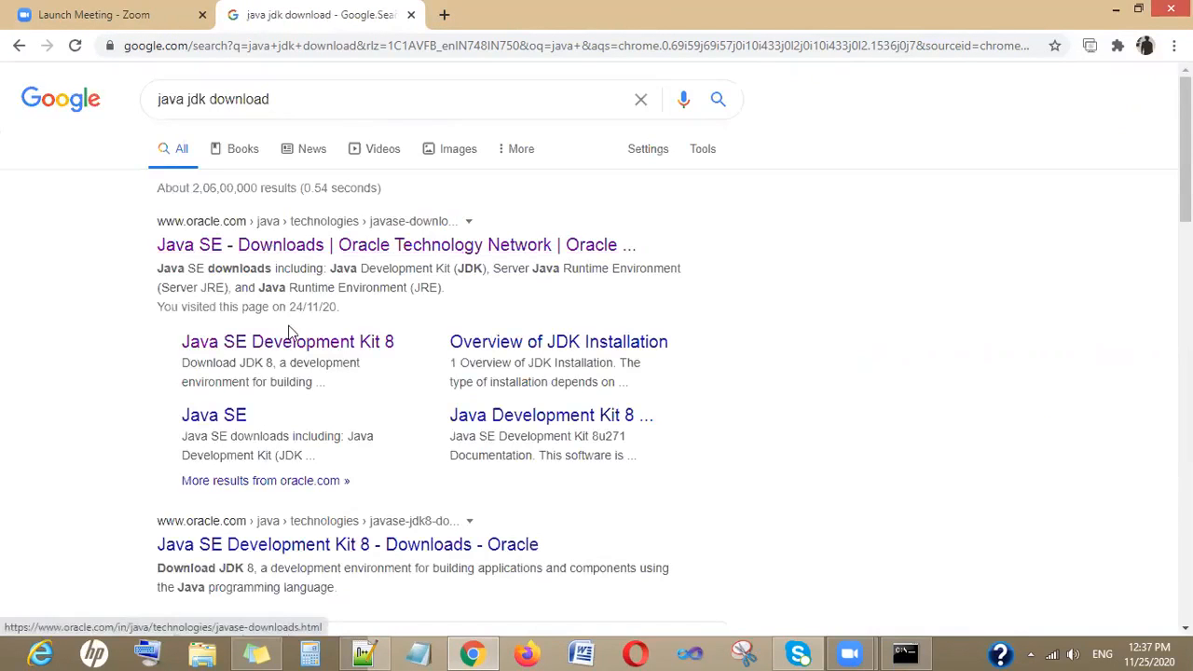
# - Open the Java SE Development Kit 8 result in a new tab, review the page, and close both tabs
pyautogui.rightClick(315, 349)
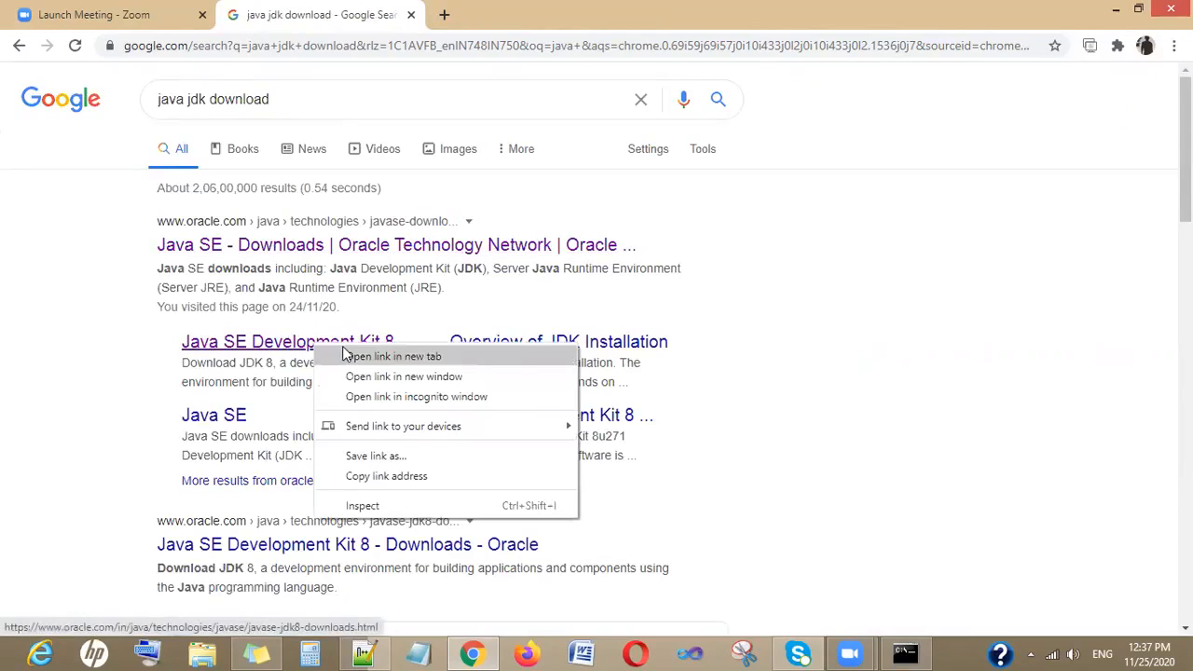
pyautogui.click(359, 354)
pyautogui.click(503, 15)
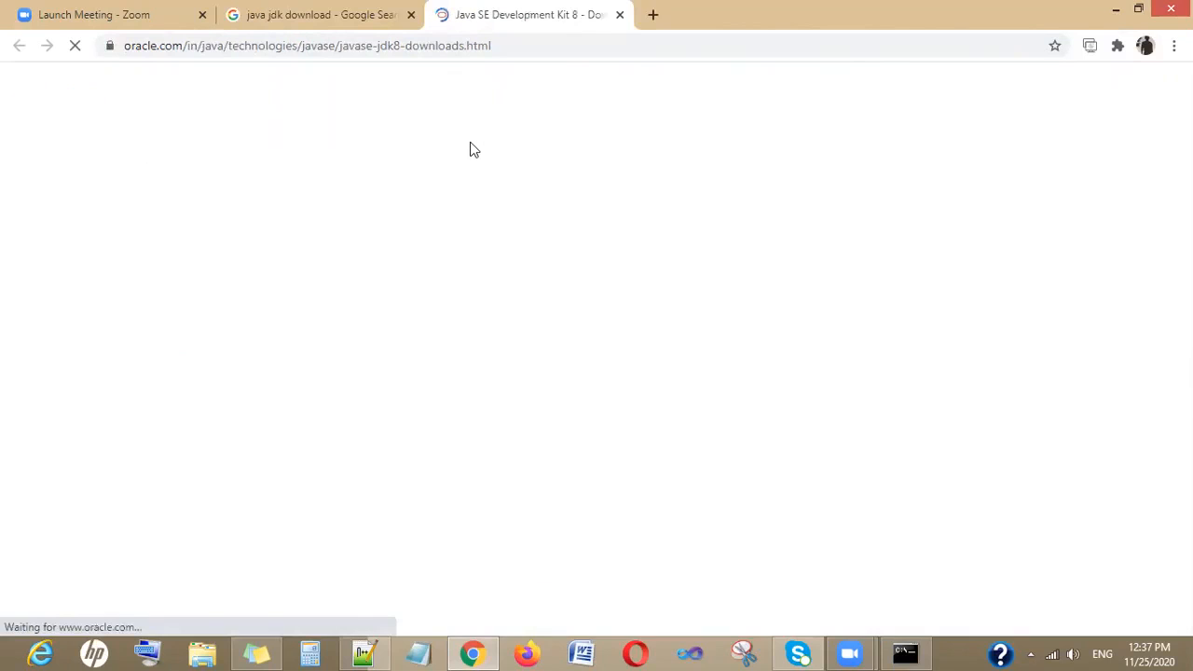
pyautogui.scroll(-1, 471, 147)
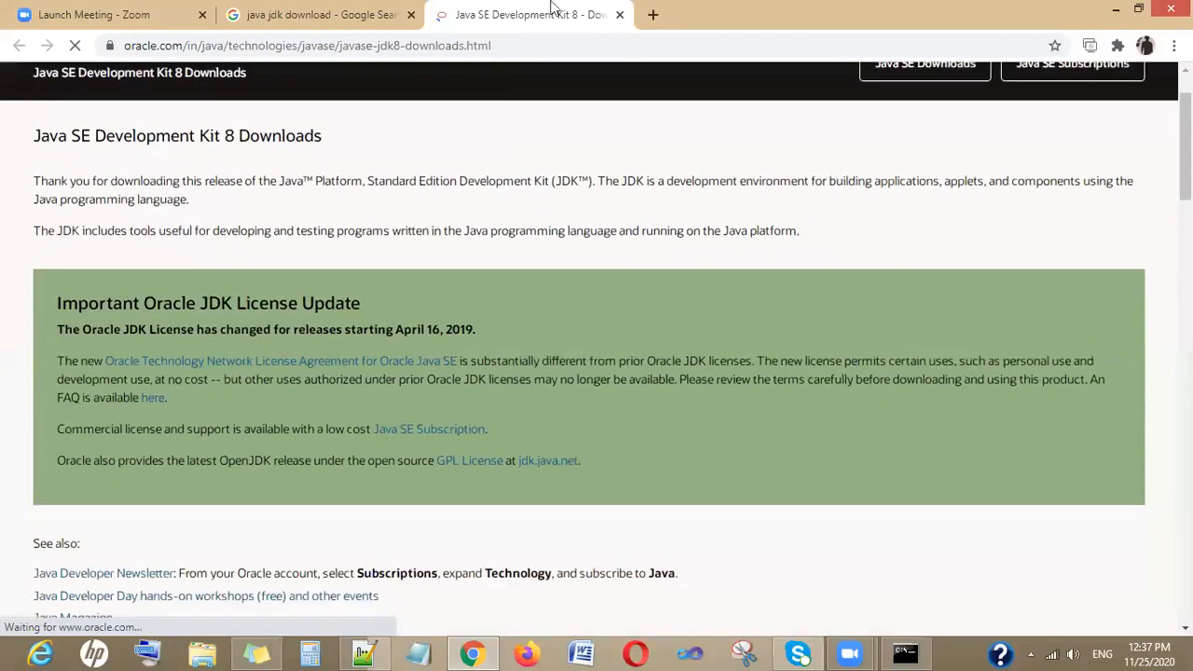
pyautogui.click(618, 15)
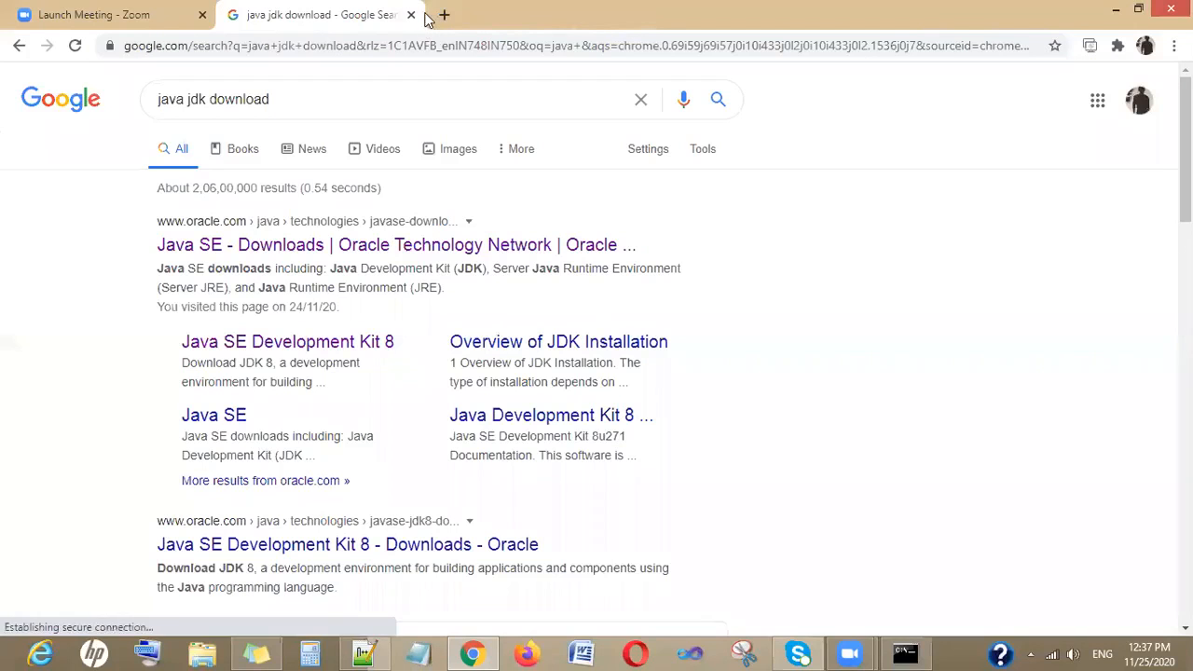
pyautogui.click(410, 15)
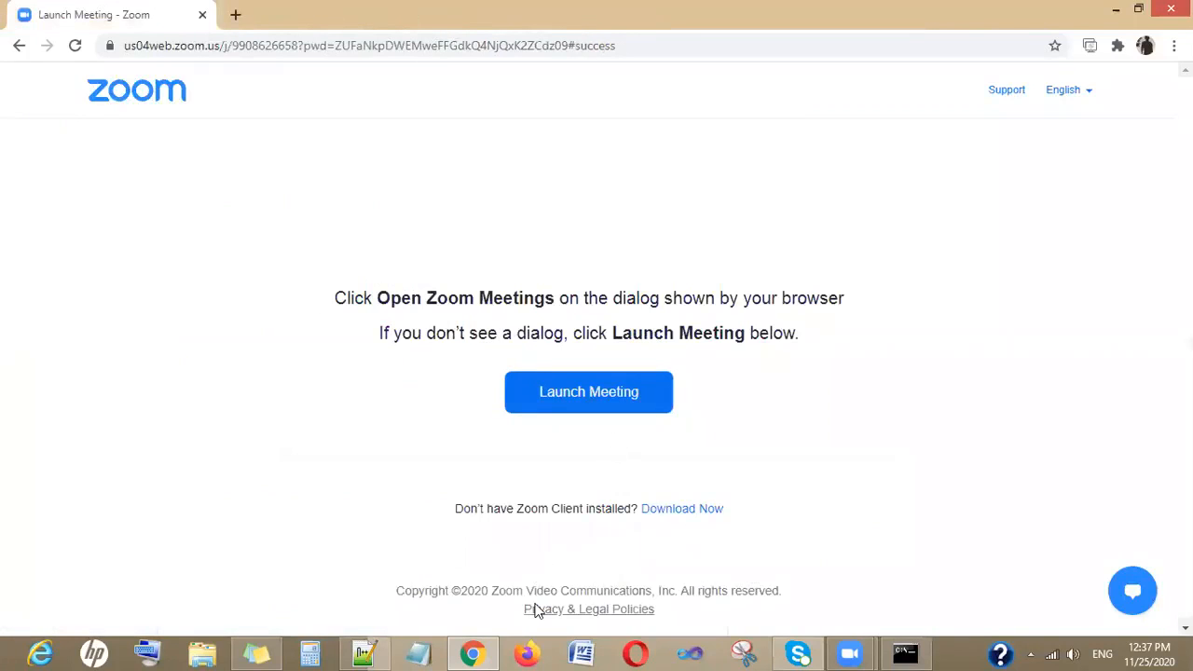
# - Copy the Apache Ant download URL from the notes and open it in a new browser tab
pyautogui.click(364, 653)
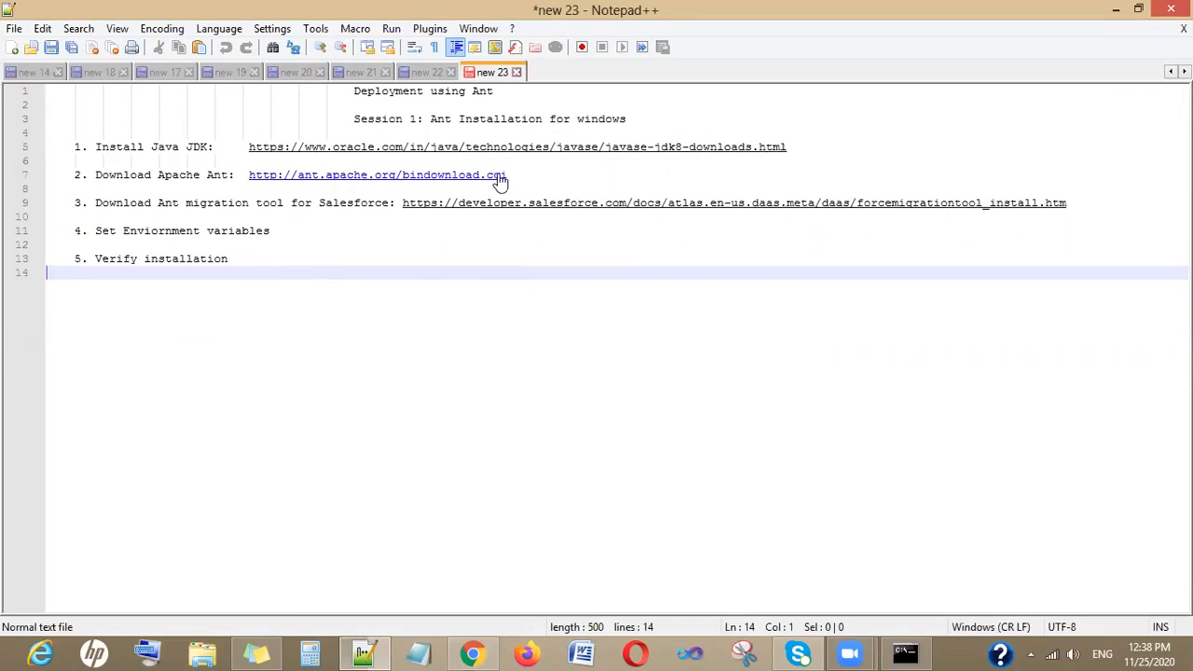
pyautogui.moveTo(507, 176); pyautogui.dragTo(249, 176)
pyautogui.hotkey('ctrl', 'c')
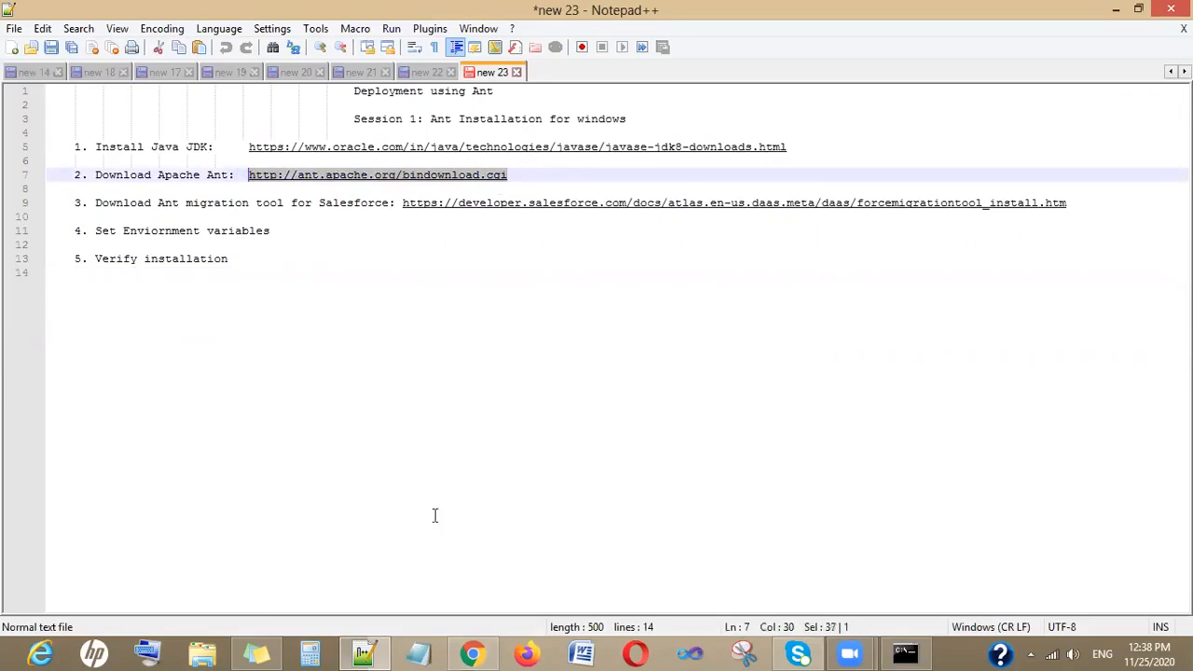
pyautogui.click(472, 653)
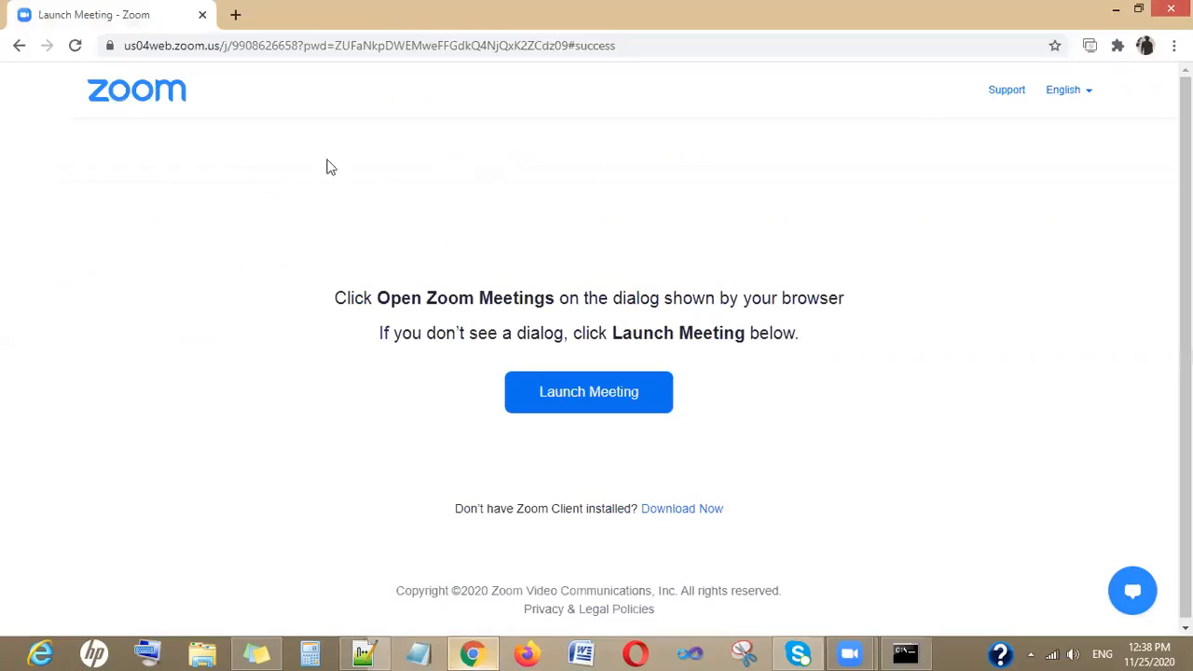
pyautogui.click(235, 16)
pyautogui.hotkey('ctrl', 'v')
pyautogui.press('Return')
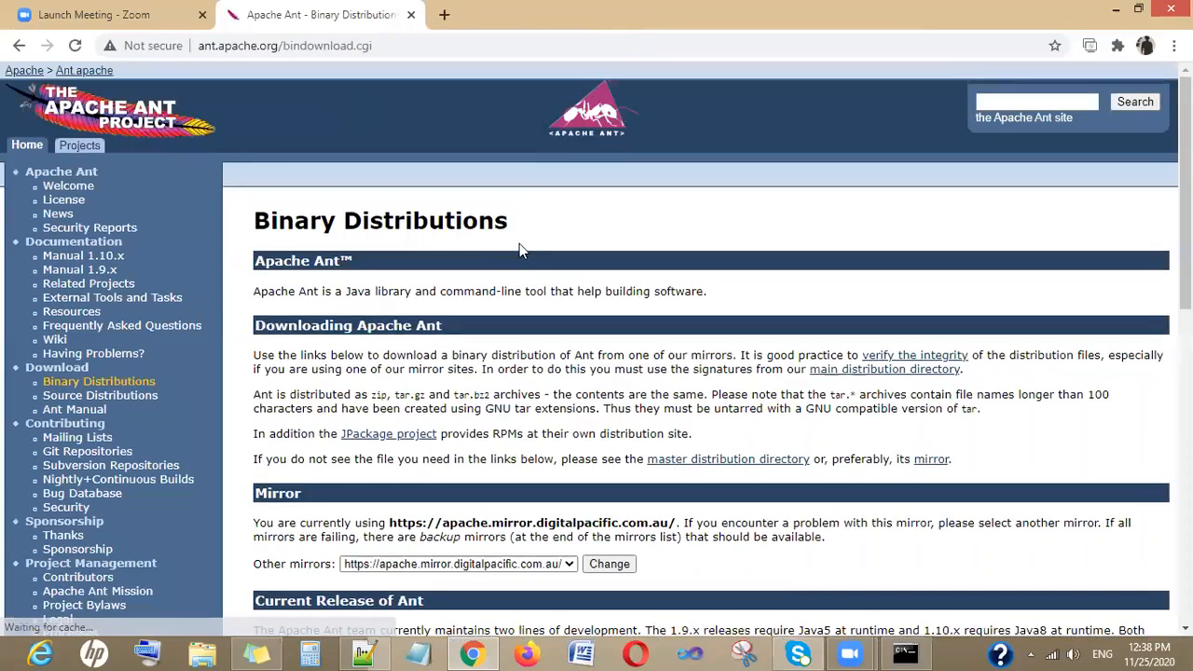
# - Search Google for download apache ant for windows and open the Binary Distributions result in a new tab
pyautogui.click(444, 16)
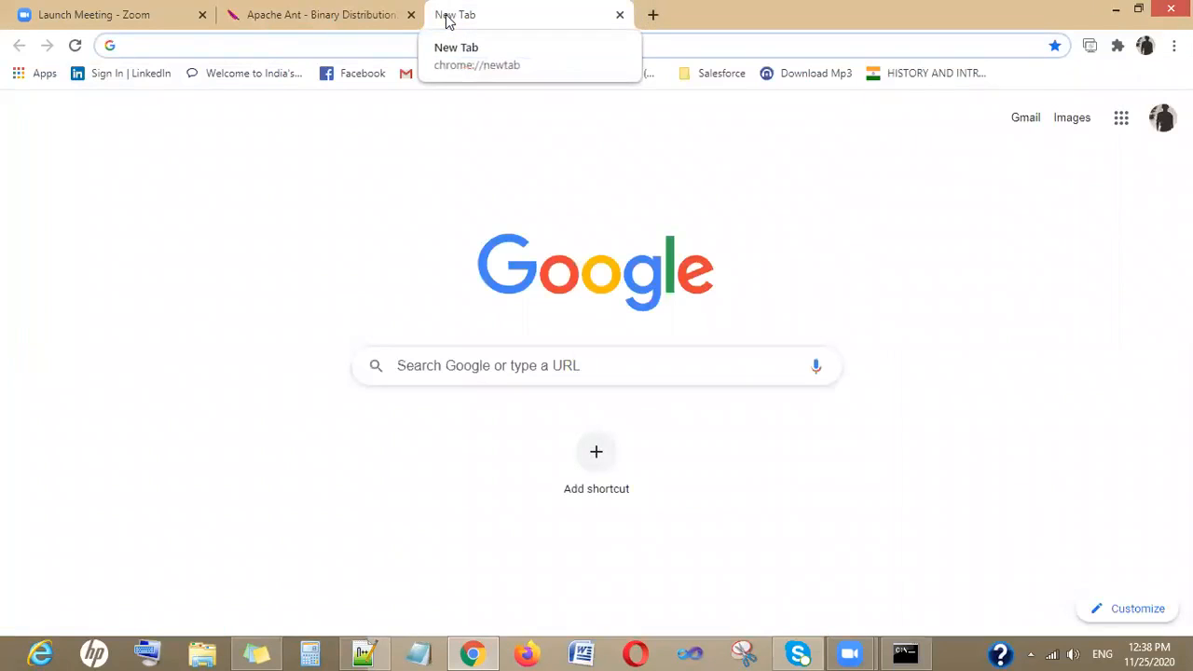
pyautogui.write('download')
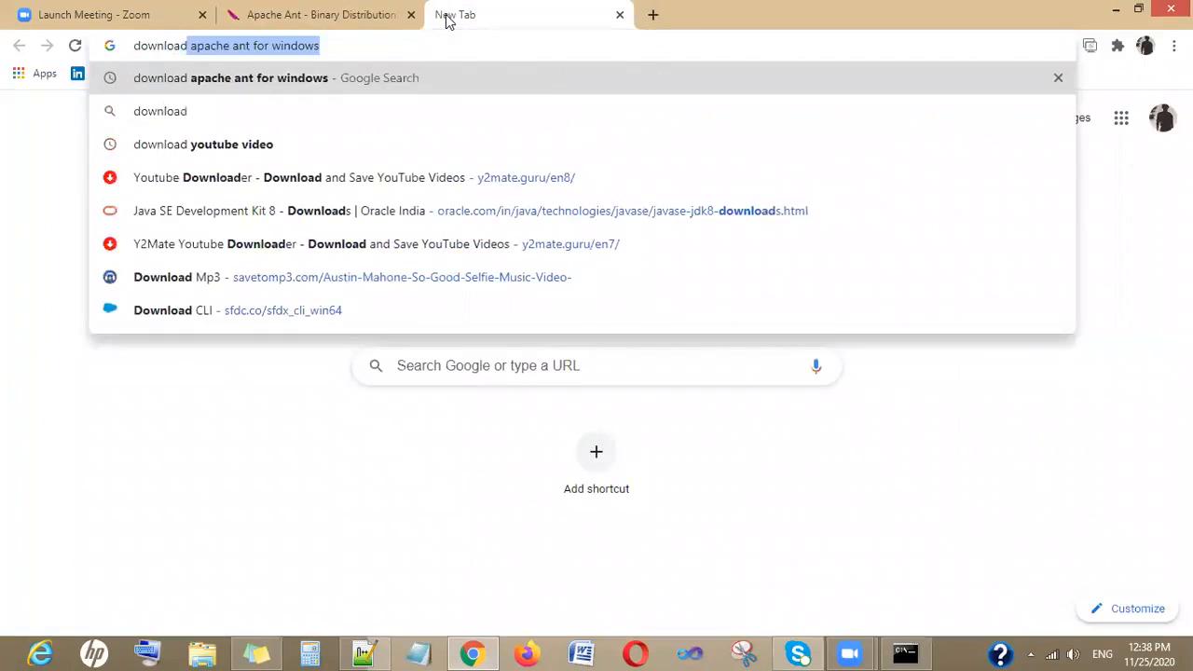
pyautogui.press('Return')
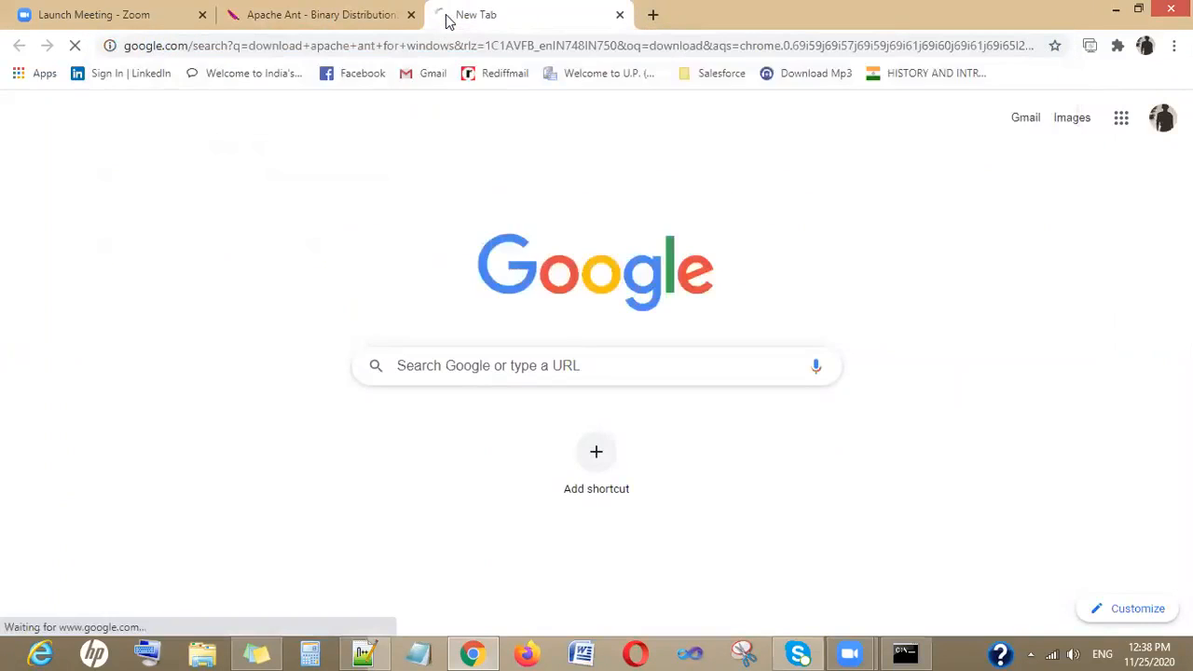
pyautogui.rightClick(399, 244)
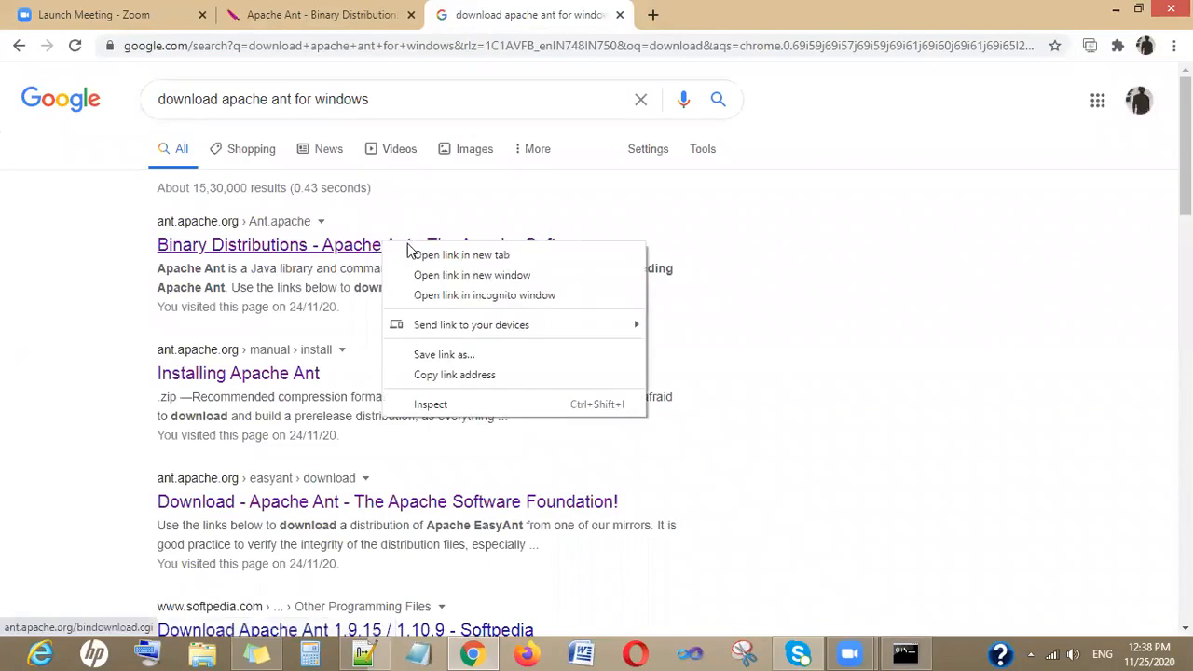
pyautogui.click(413, 252)
pyautogui.scroll(-3, 527, 287)
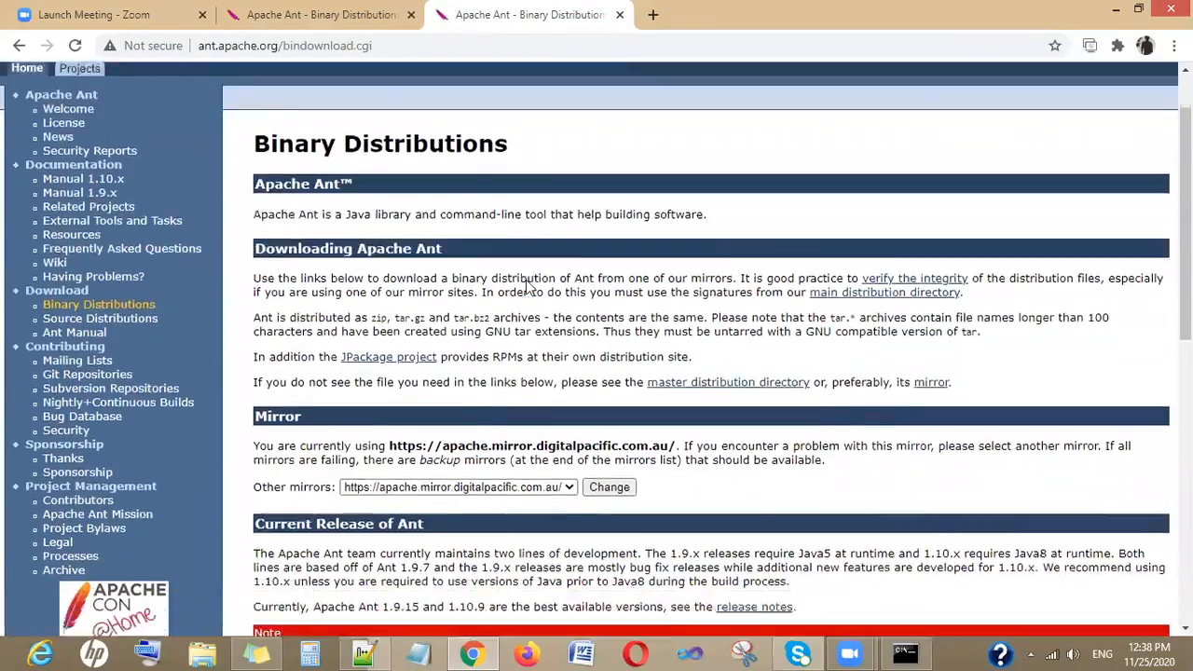
# - Compare the Ant release listings in both Binary Distributions tabs and close the duplicate tab
pyautogui.scroll(-2, 528, 285)
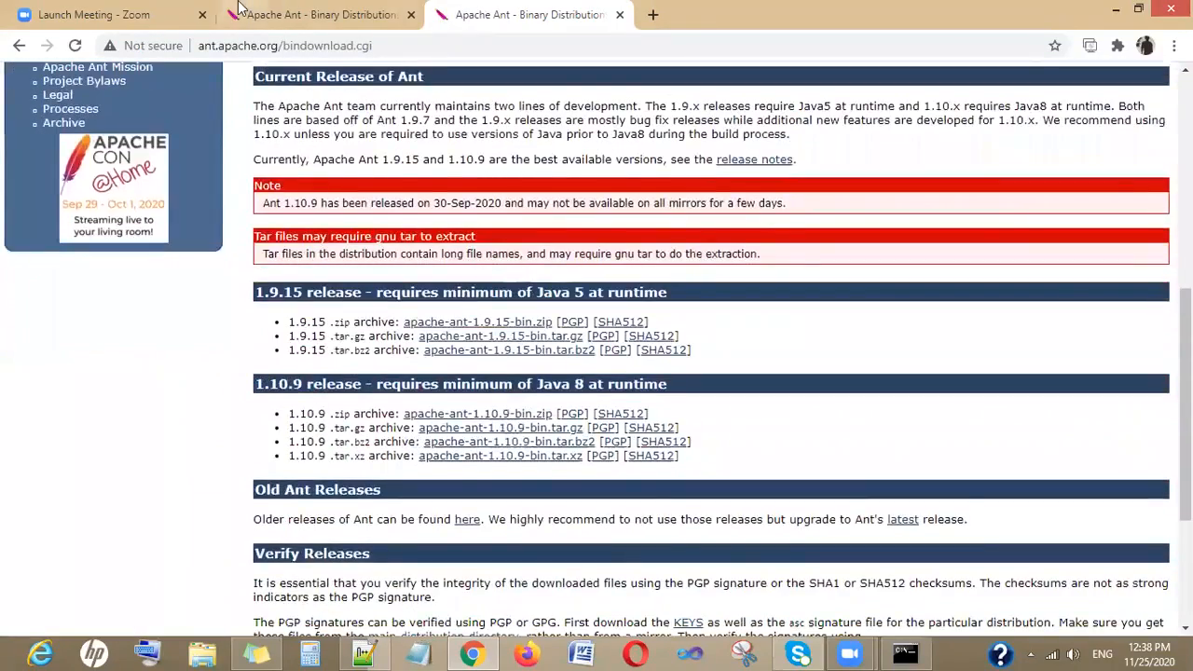
pyautogui.click(284, 10)
pyautogui.scroll(-5, 517, 238)
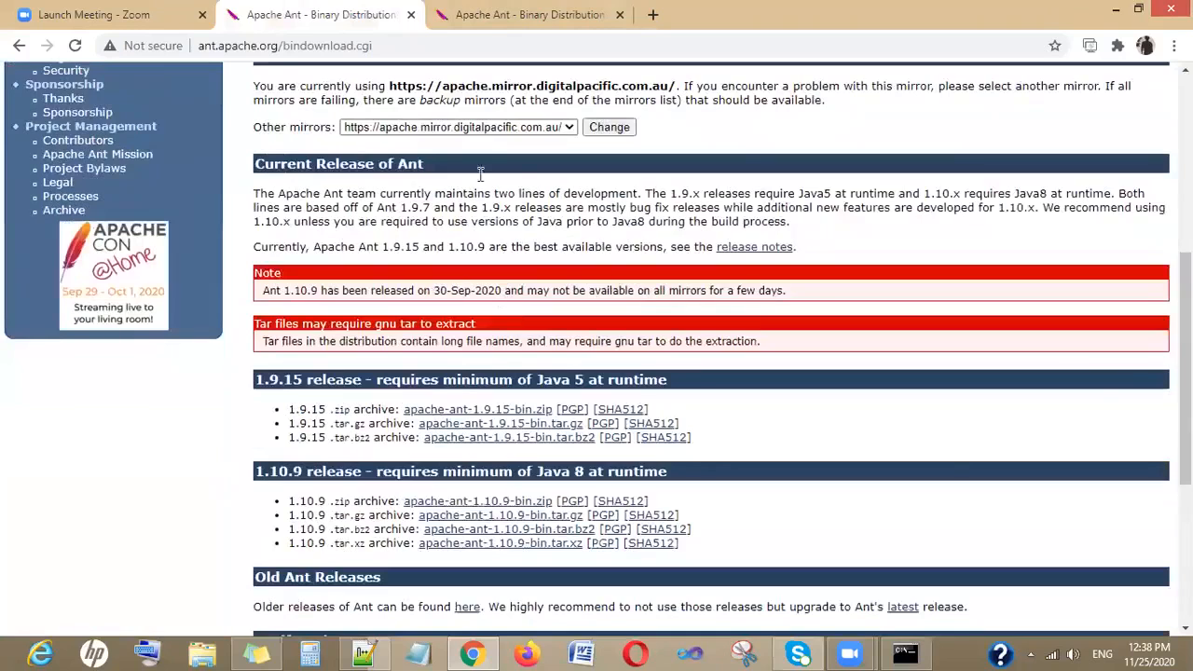
pyautogui.click(457, 10)
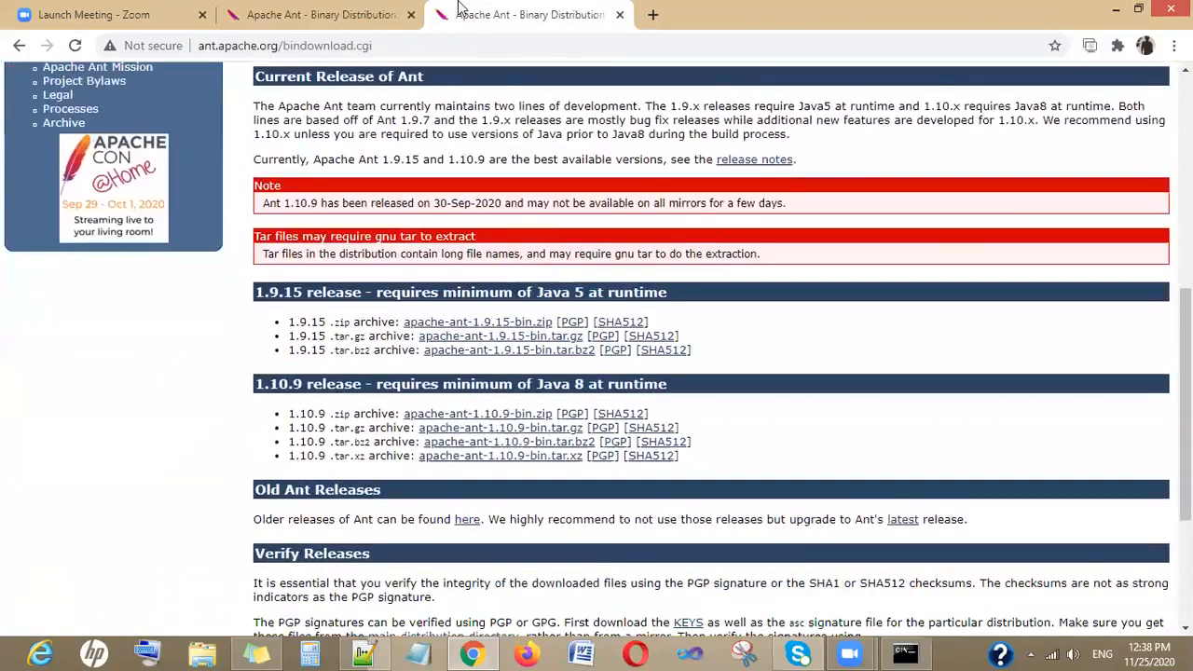
pyautogui.click(619, 14)
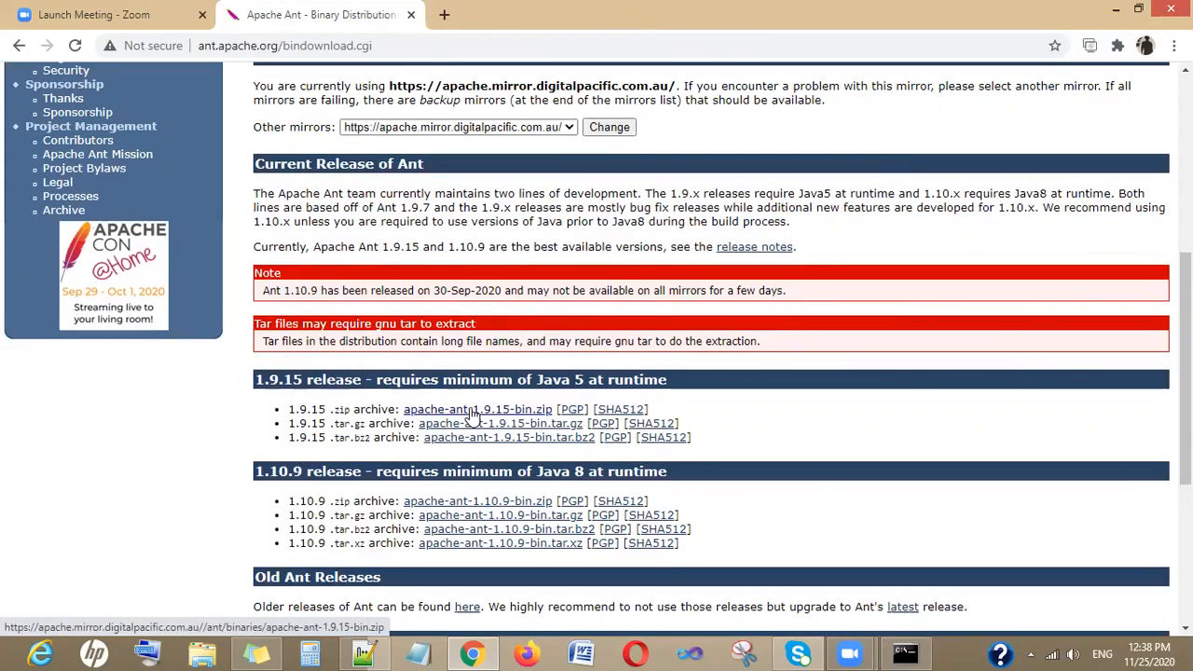
# - Download the apache-ant-1.9.15-bin.zip archive from the 1.9.15 release
pyautogui.scroll(-1, 472, 416)
pyautogui.click(487, 324)
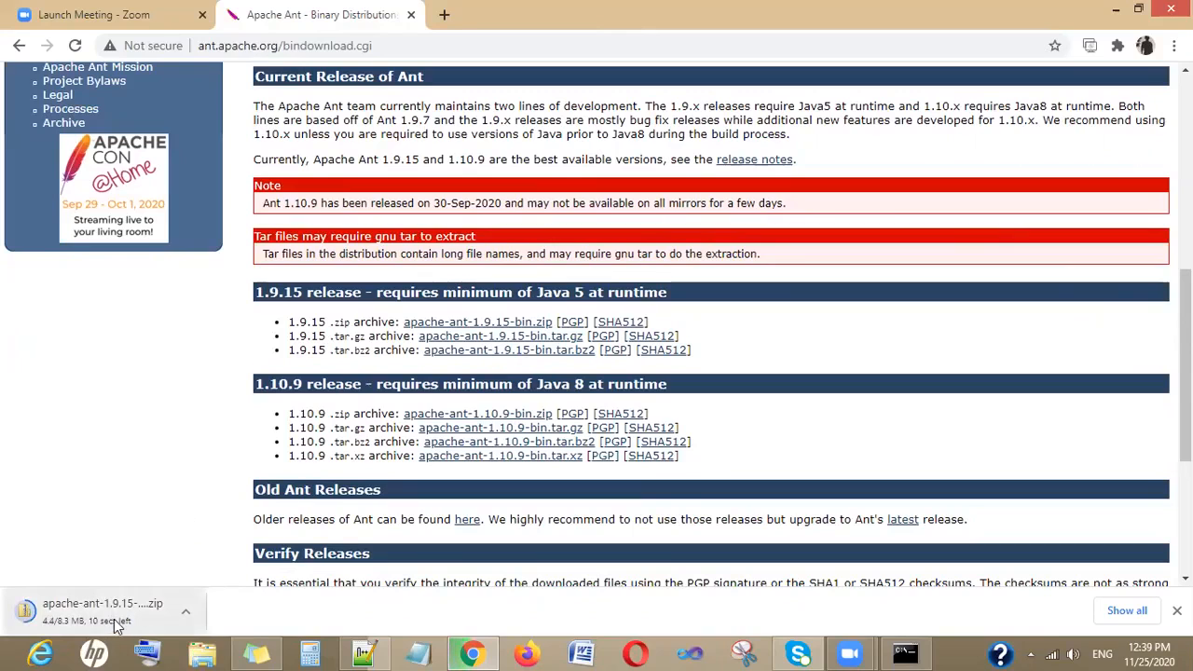
# - Select the Ant migration tool for Salesforce URL in the notes and return to the browser
pyautogui.click(371, 650)
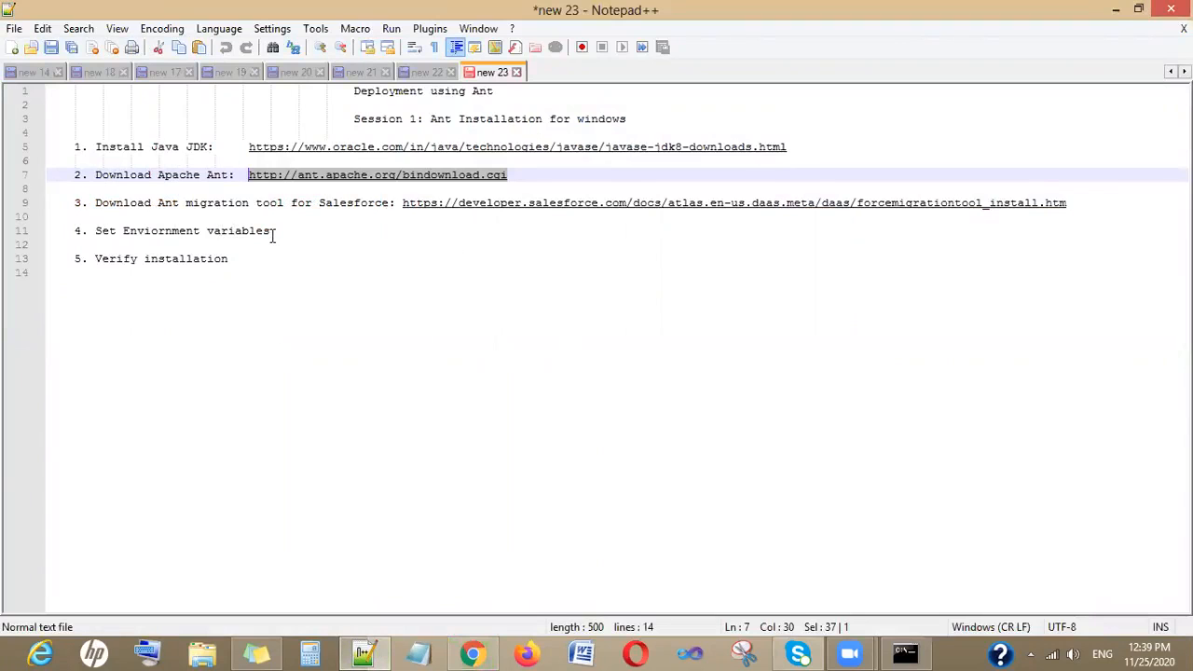
pyautogui.moveTo(1066, 201); pyautogui.dragTo(401, 203)
pyautogui.hotkey('ctrl', 'c')
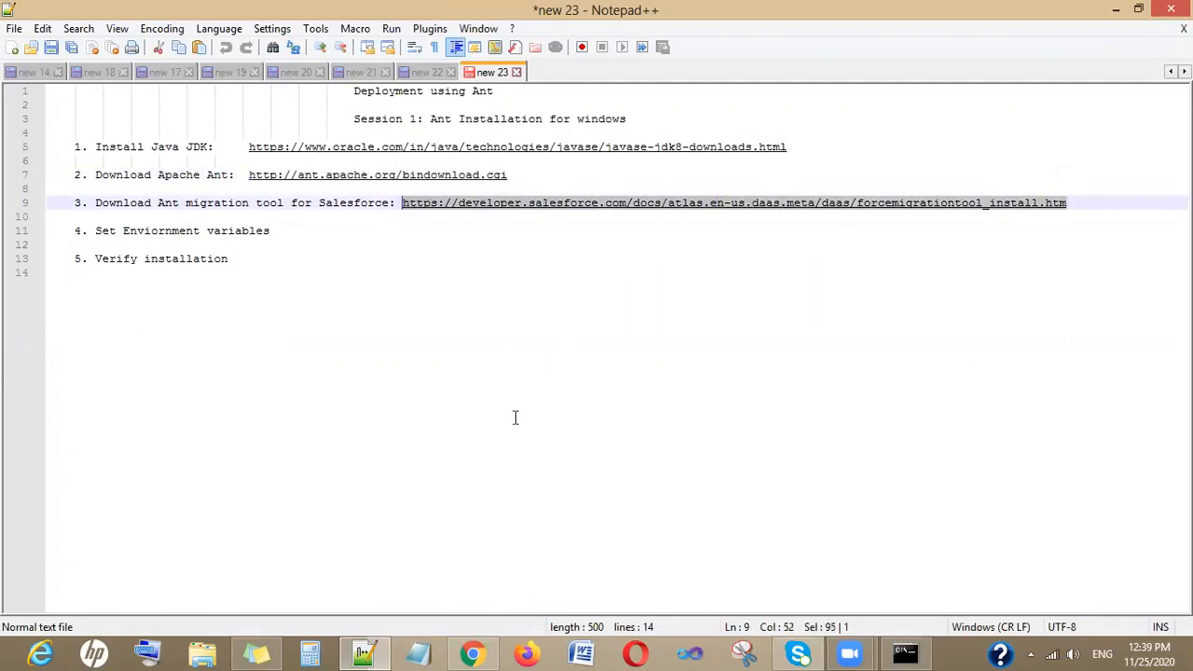
pyautogui.moveTo(473, 652)
pyautogui.click(466, 601)
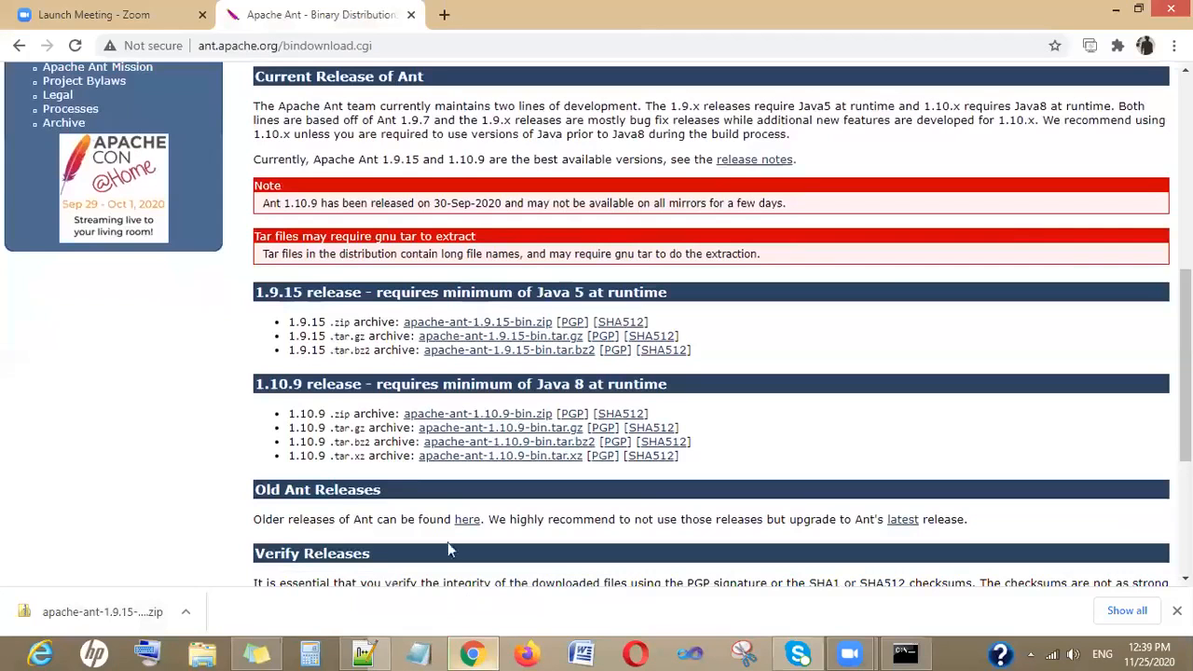
# - Show the downloaded apache-ant-1.9.15-bin.zip in its Downloads folder
pyautogui.rightClick(138, 615)
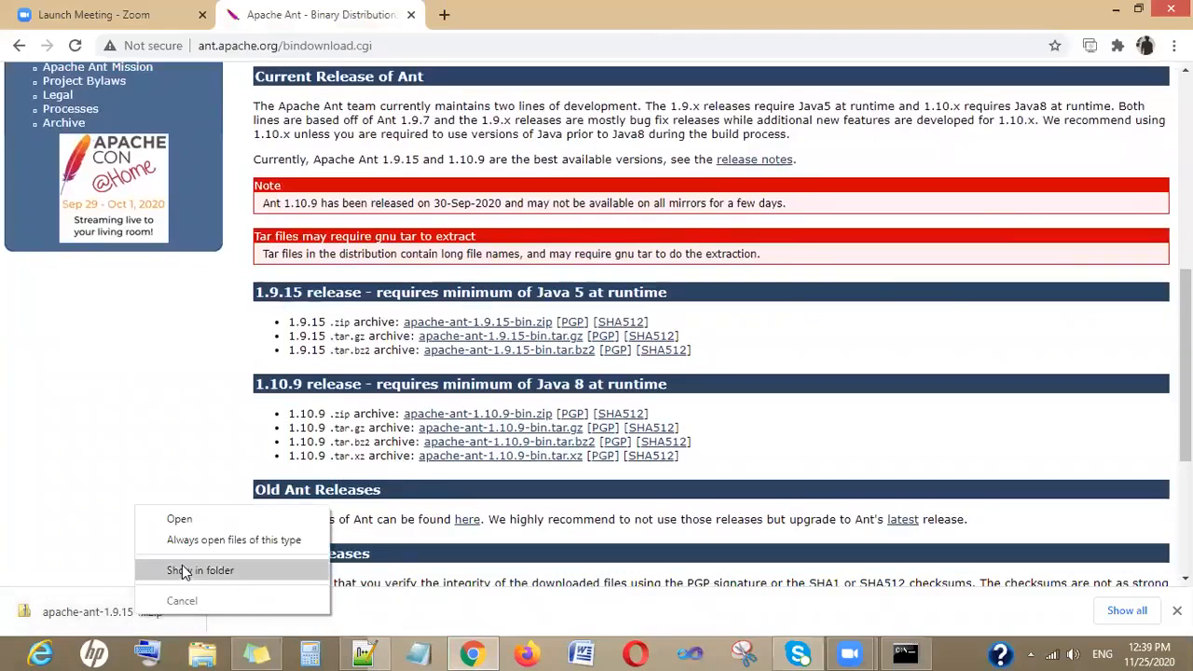
pyautogui.click(186, 570)
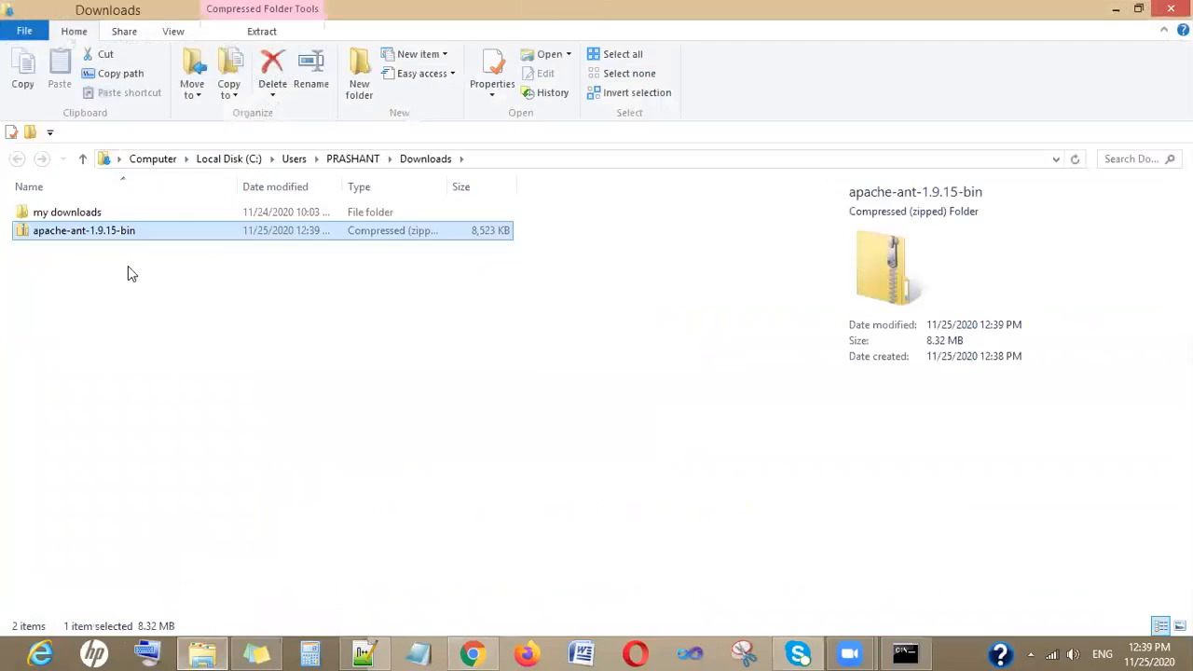
pyautogui.click(78, 270)
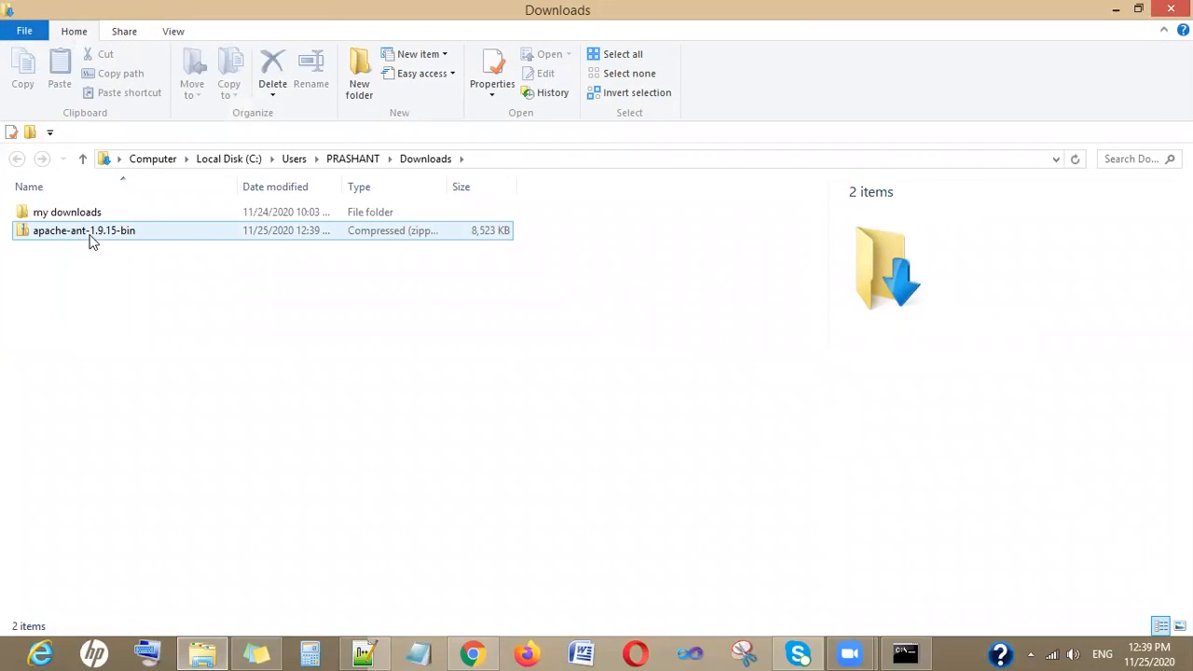
# - Extract apache-ant-1.9.15-bin.zip into its default folder in Downloads
pyautogui.rightClick(91, 241)
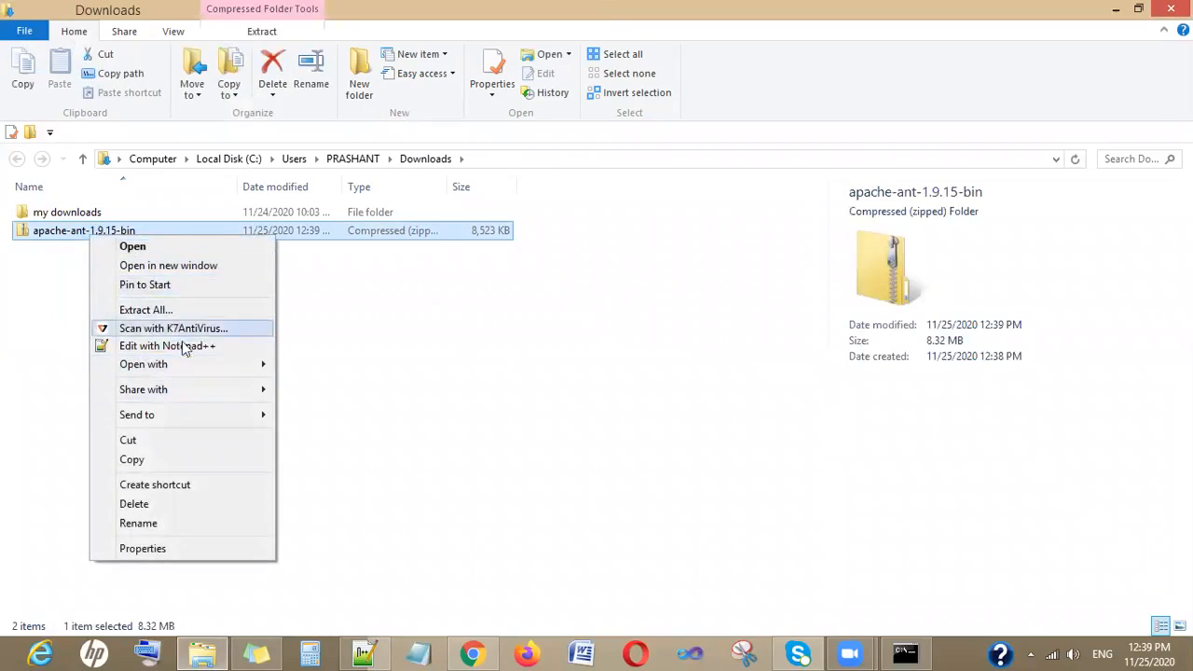
pyautogui.click(136, 312)
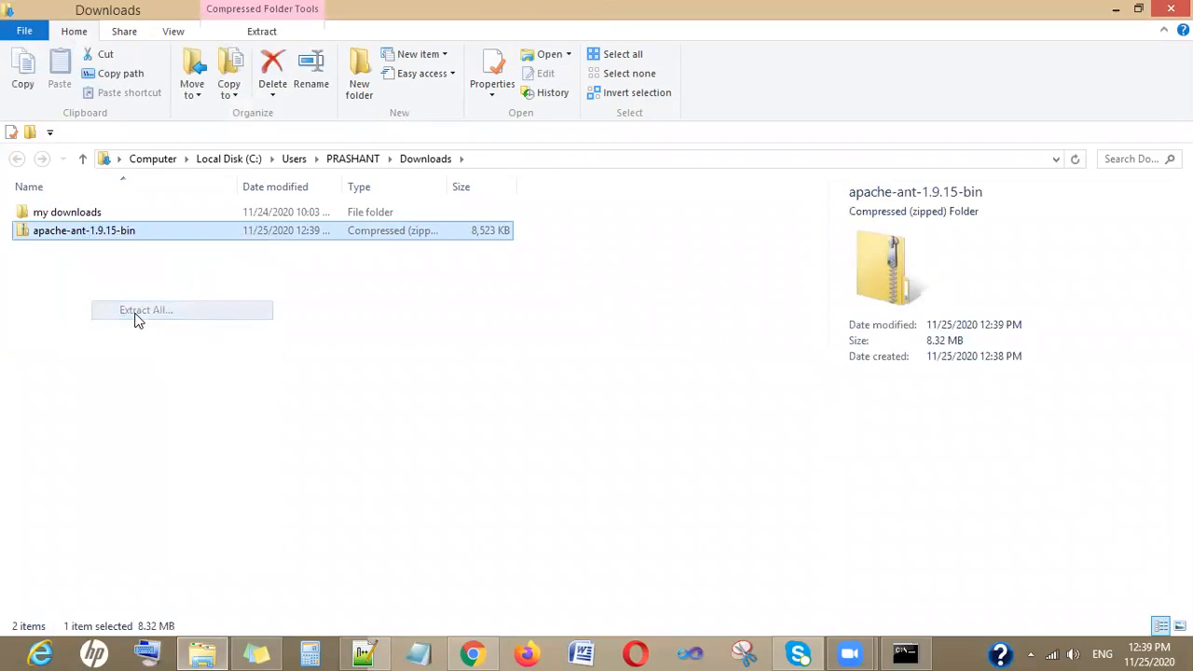
pyautogui.click(758, 497)
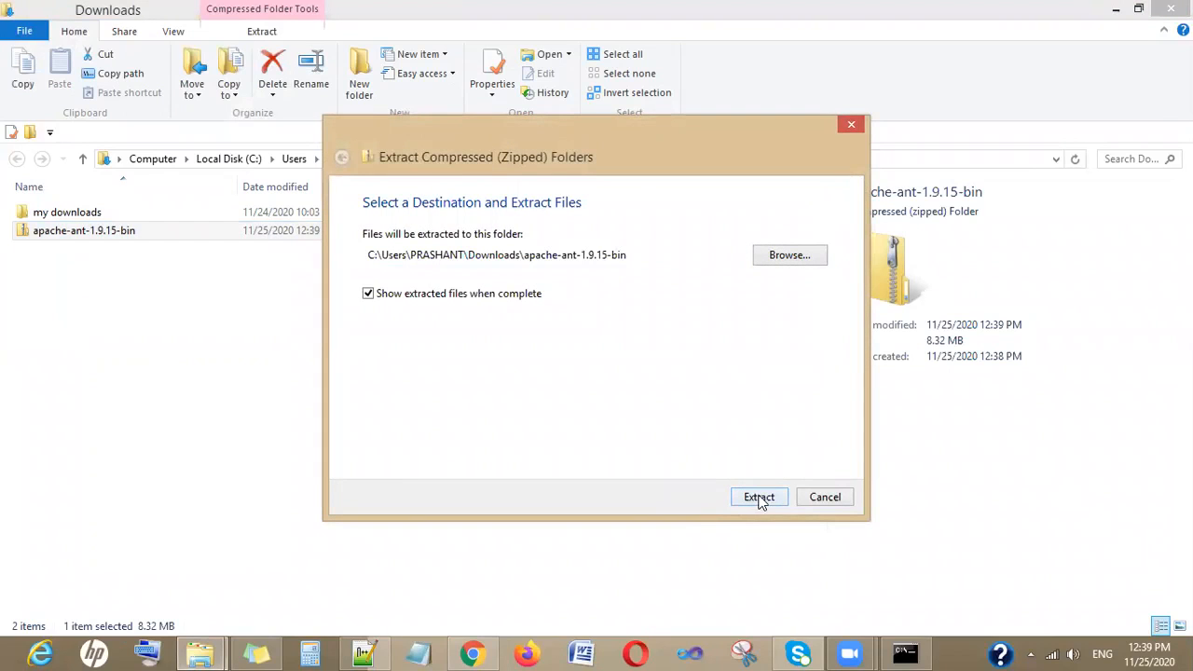
pyautogui.click(760, 499)
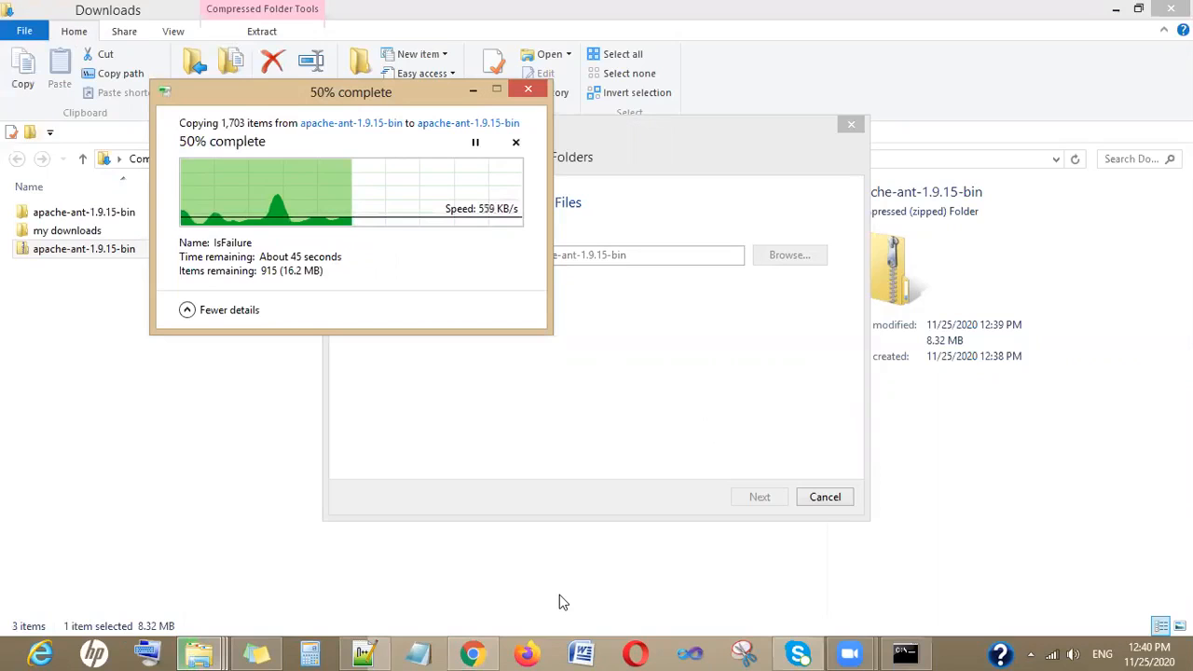
pyautogui.click(364, 652)
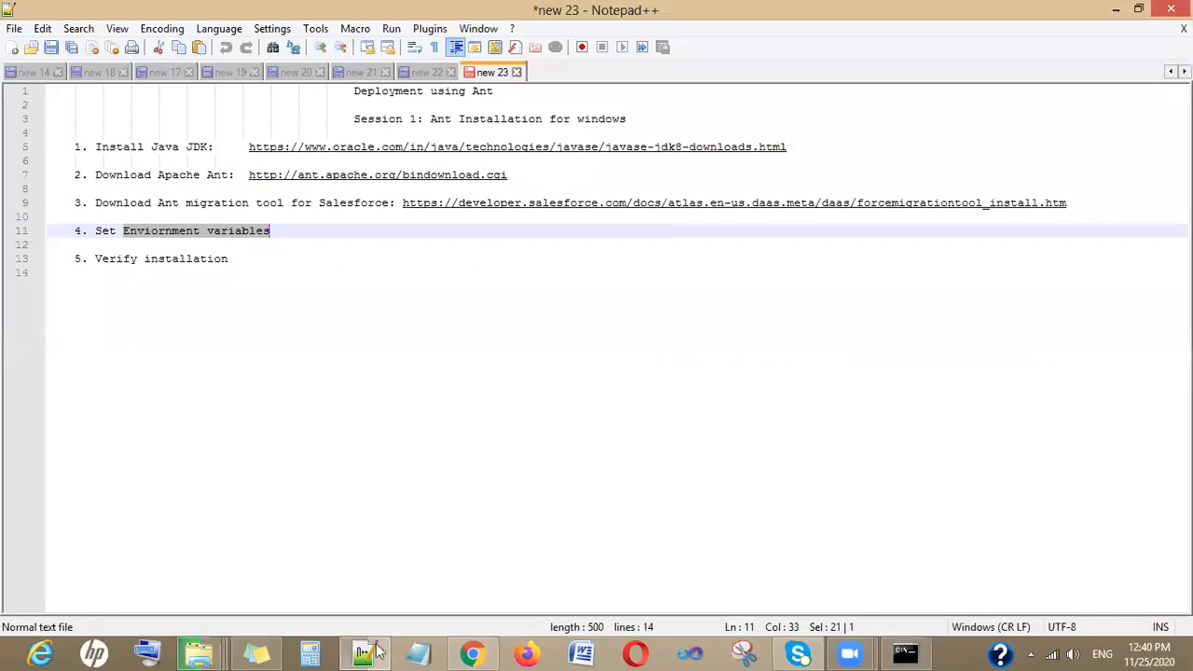
pyautogui.click(195, 652)
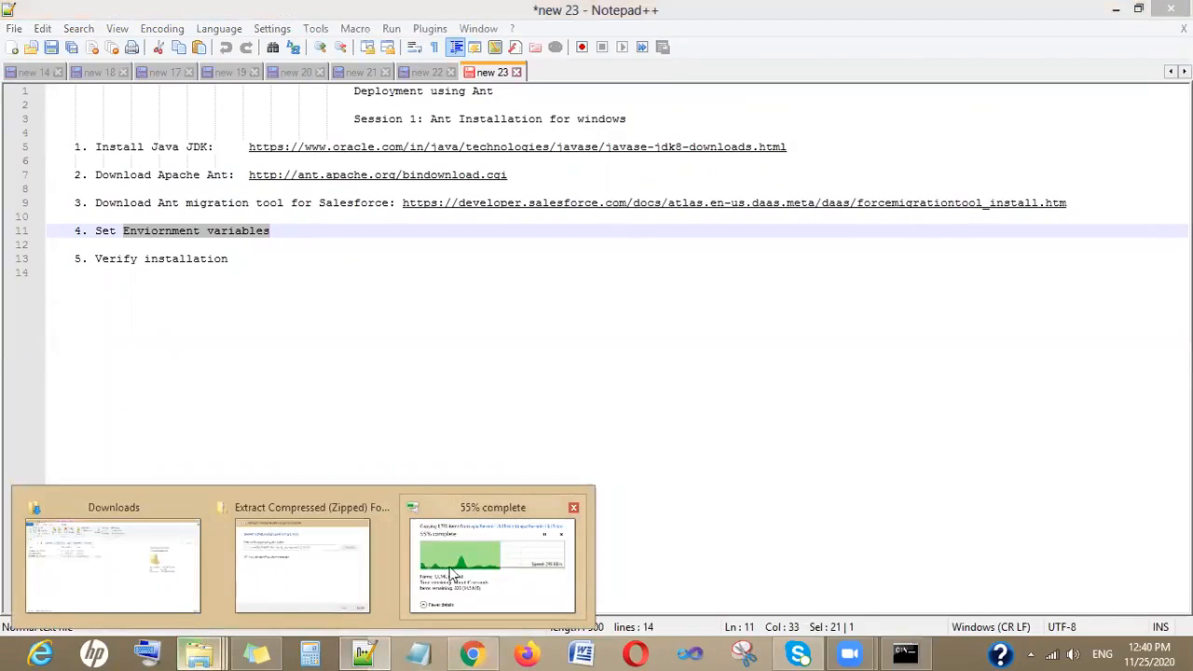
pyautogui.click(140, 573)
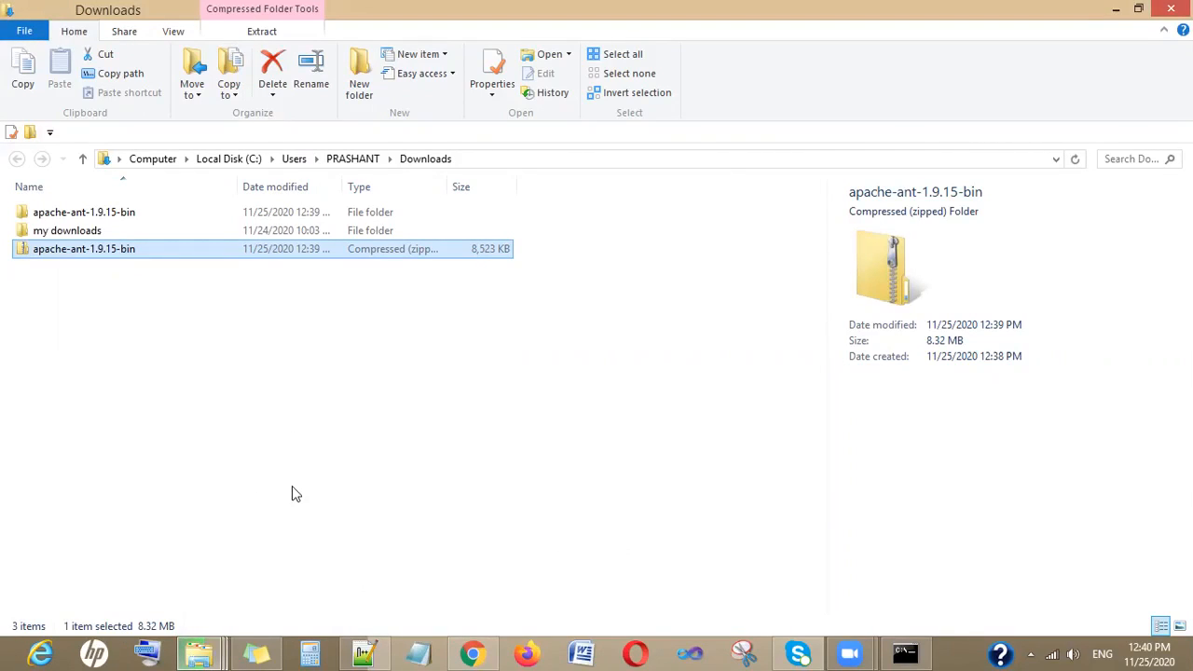
pyautogui.moveTo(198, 654)
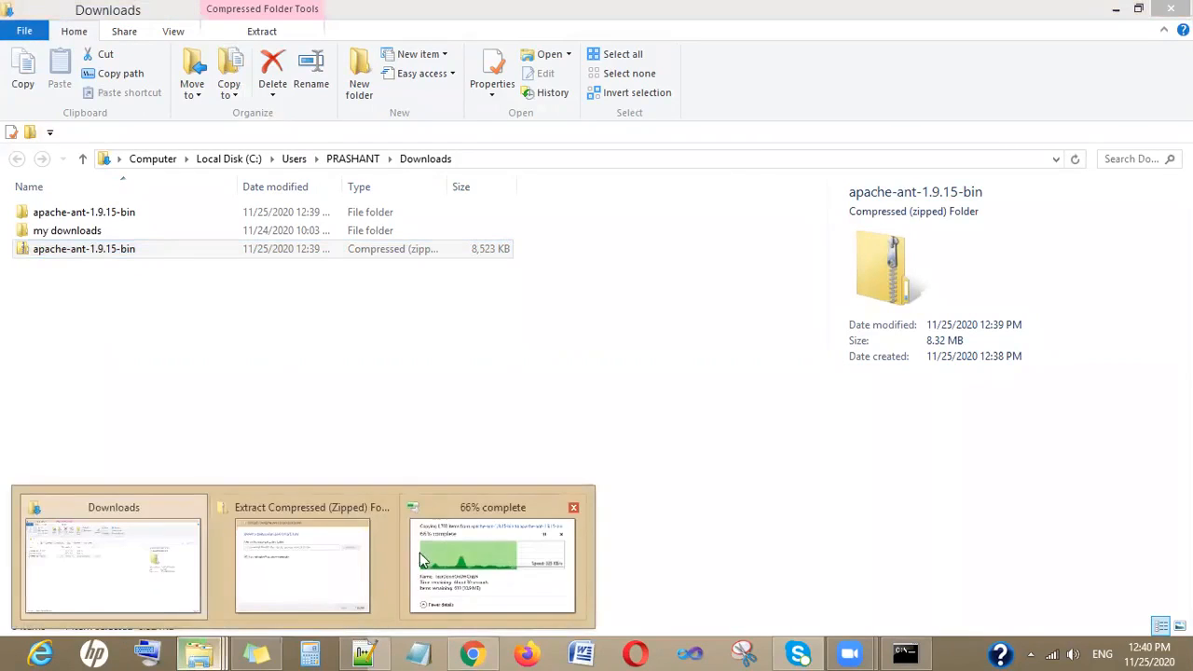
pyautogui.click(421, 559)
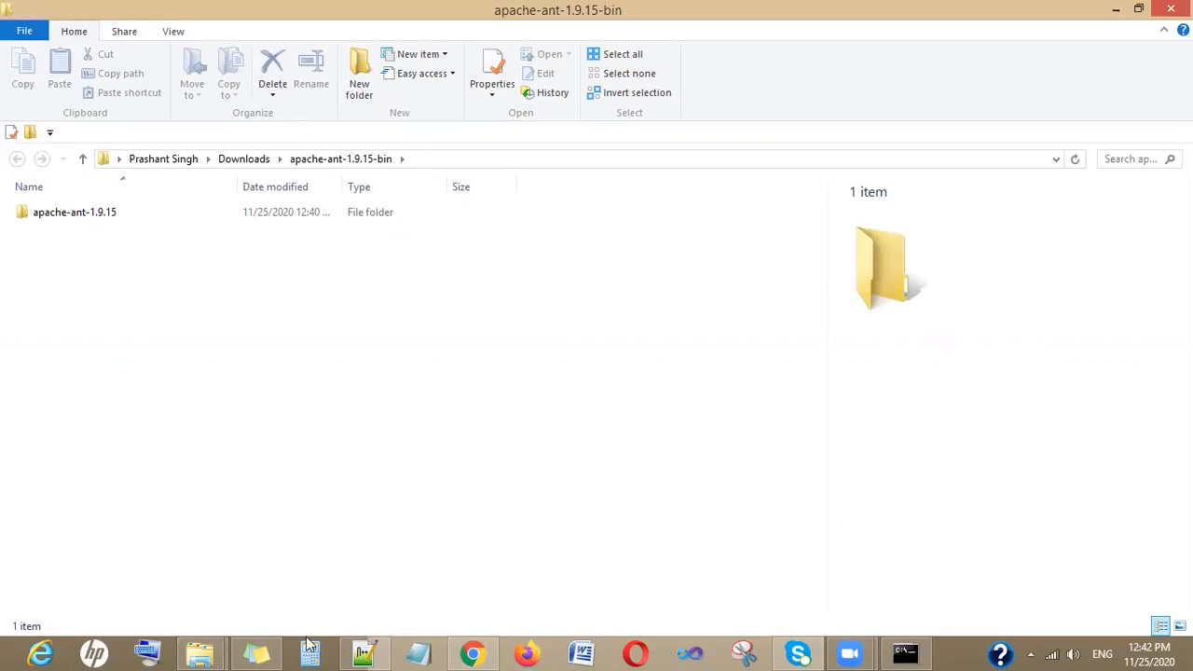
# - Copy the Ant migration tool for Salesforce URL from the notes and open it in a new browser tab
pyautogui.click(365, 653)
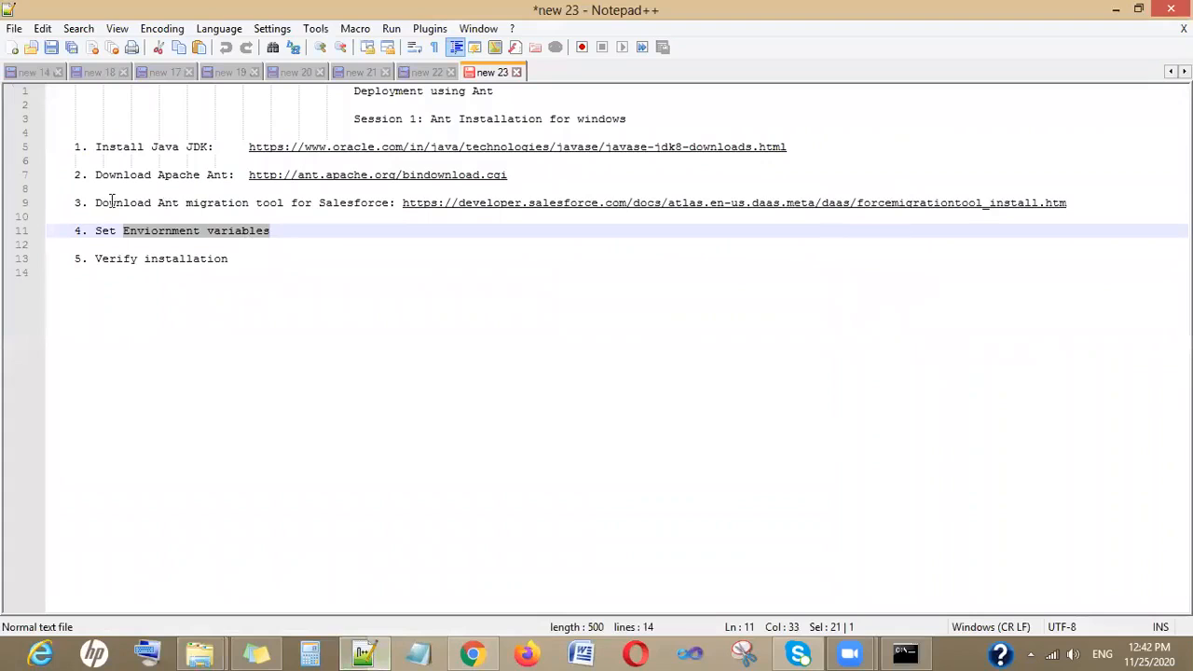
pyautogui.moveTo(95, 202); pyautogui.dragTo(397, 202)
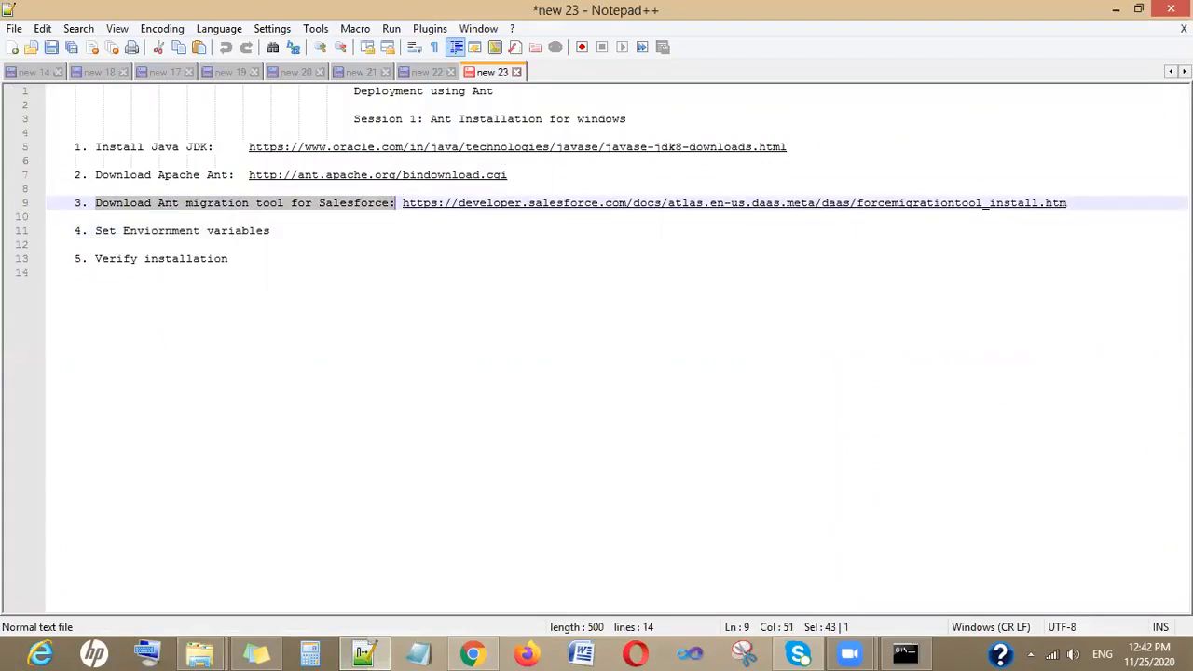
pyautogui.moveTo(1099, 207); pyautogui.dragTo(410, 203)
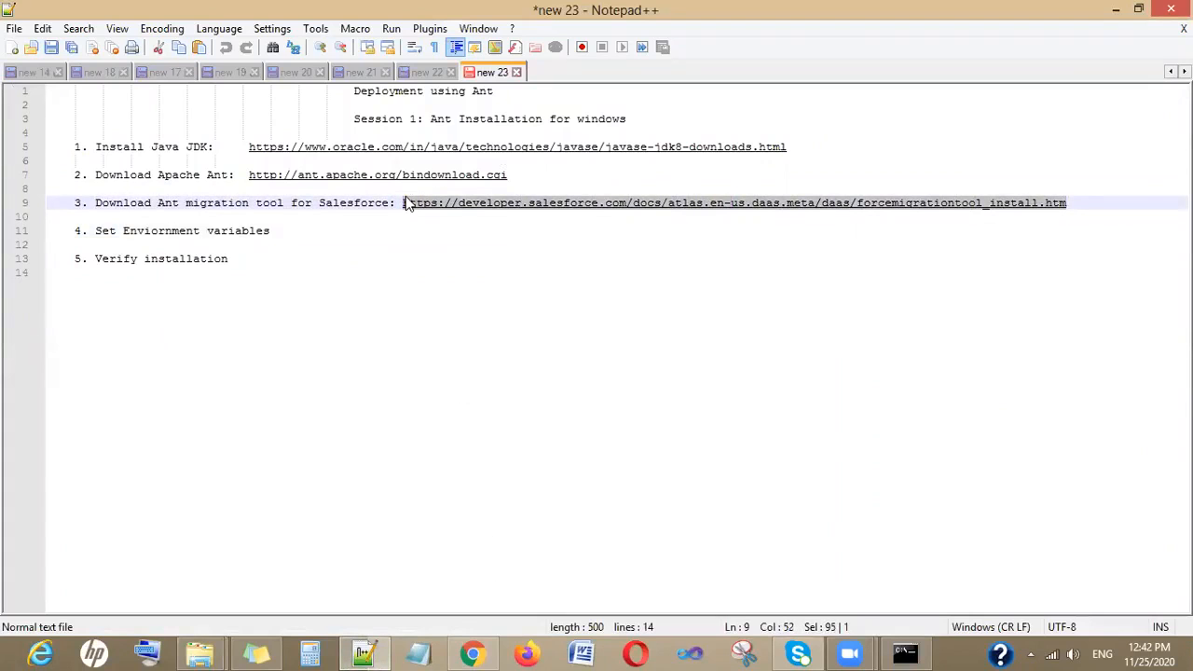
pyautogui.click(472, 652)
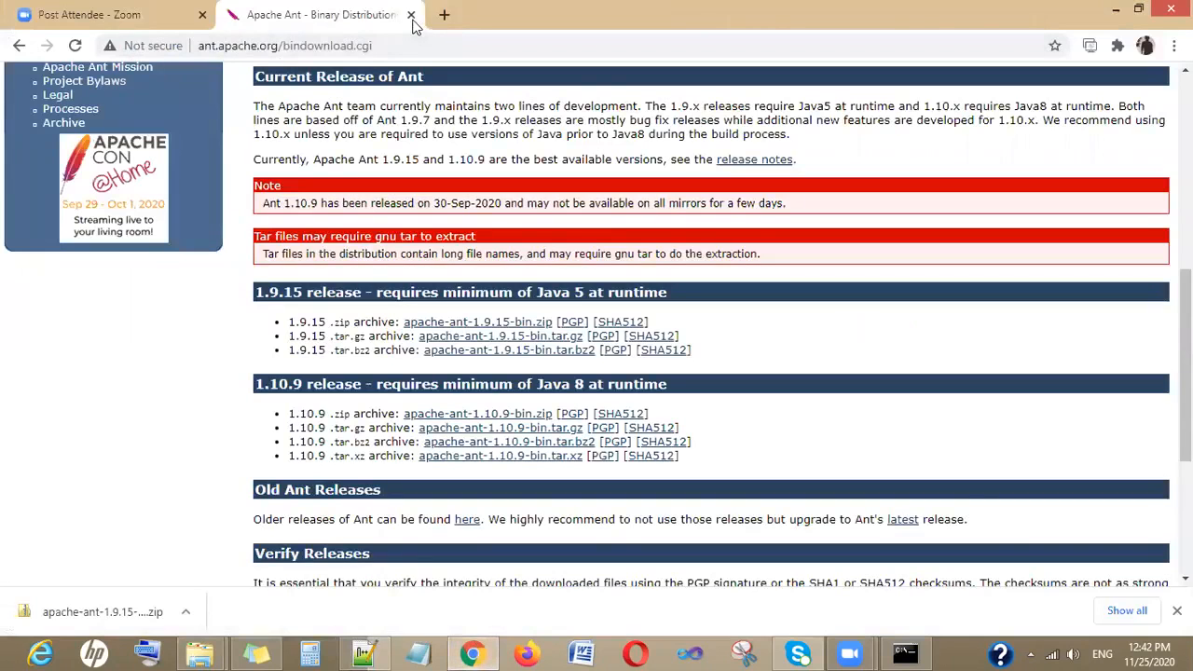
pyautogui.click(444, 15)
pyautogui.click(407, 14)
pyautogui.hotkey('ctrl', 'v')
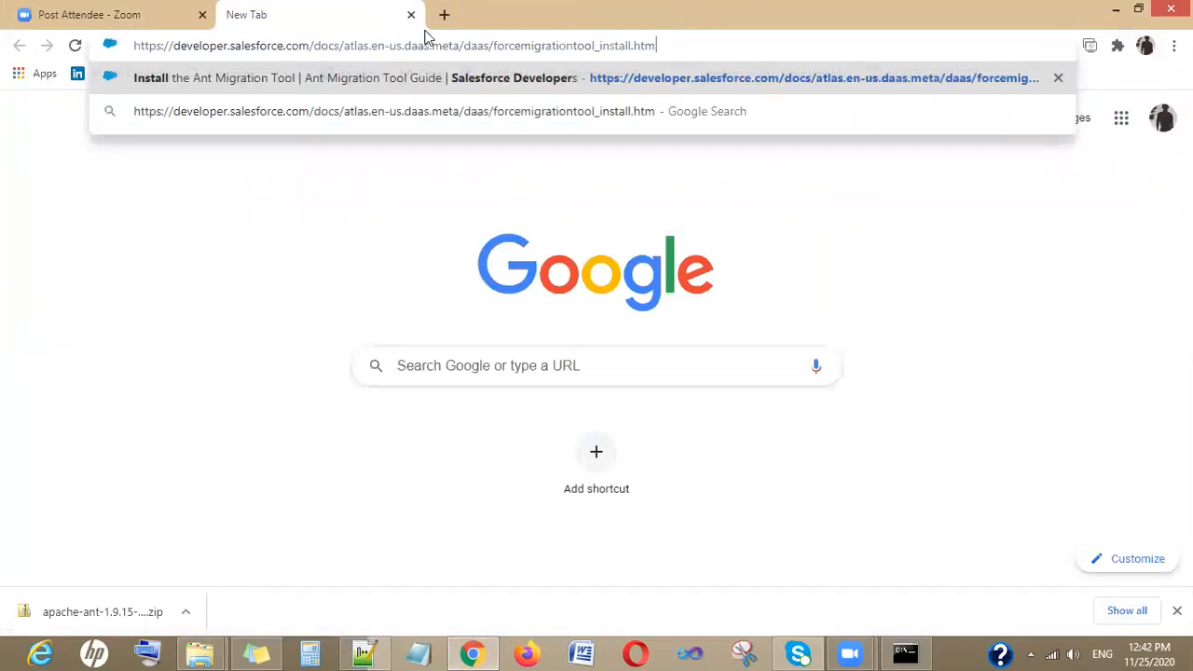
pyautogui.press('Return')
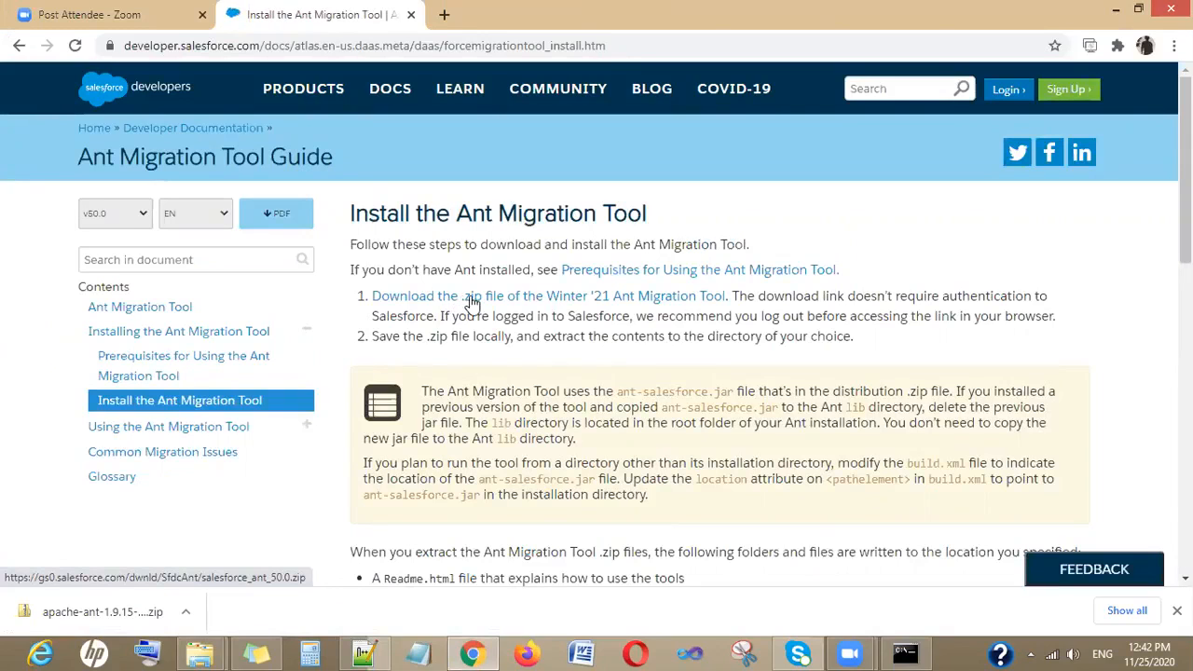
# - Download the .zip file of the Winter '21 Ant Migration Tool
pyautogui.click(473, 303)
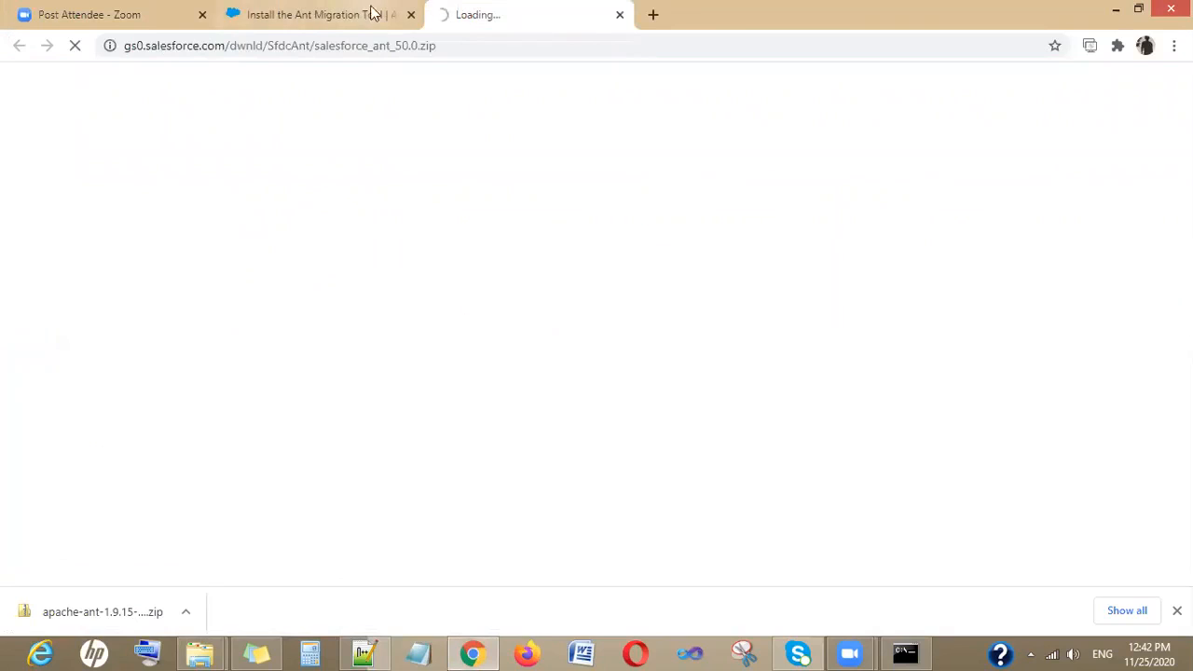
pyautogui.click(397, 21)
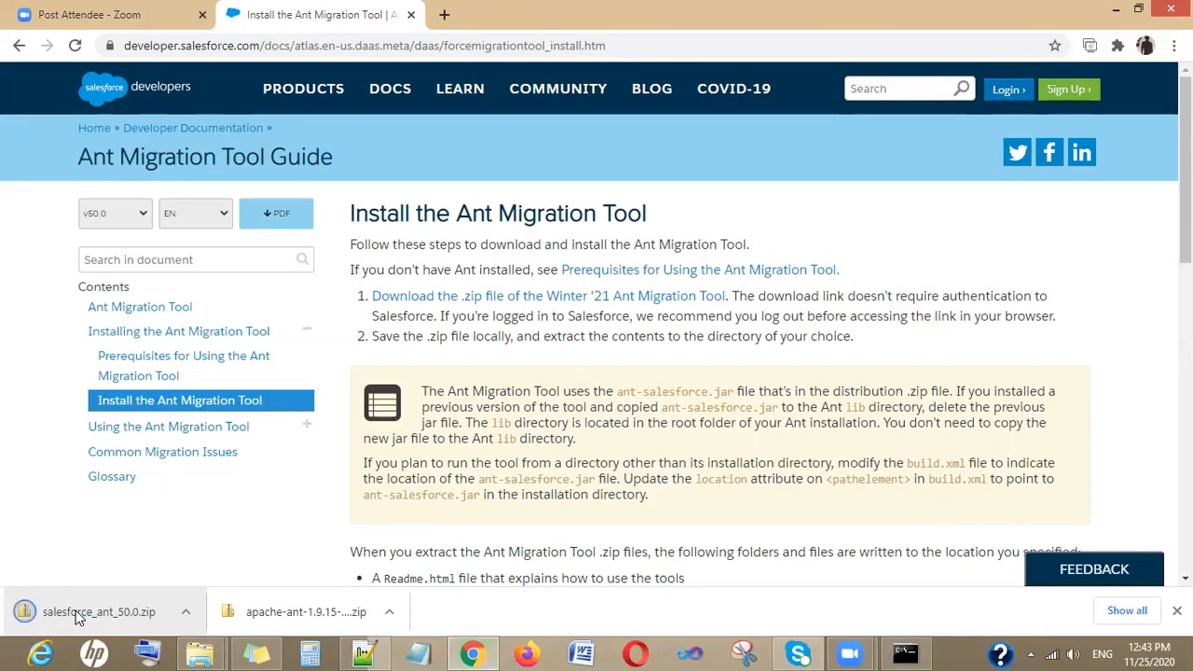
# - Show the downloaded salesforce_ant_50.0.zip in its folder and extract it to the default location
pyautogui.rightClick(147, 610)
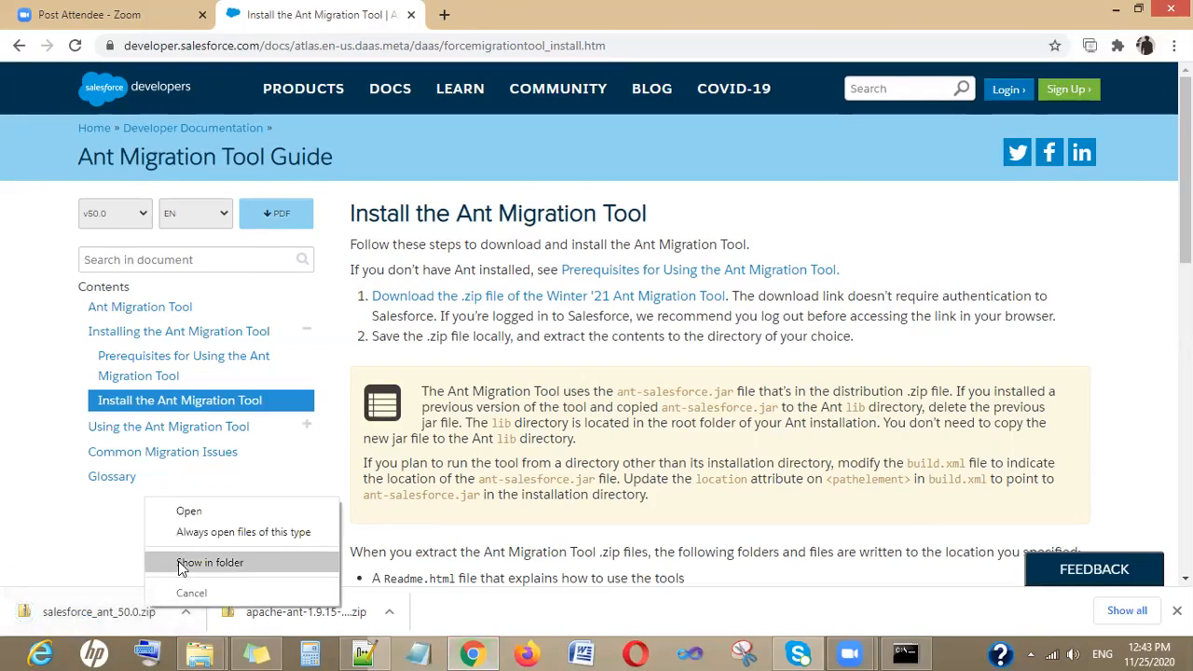
pyautogui.click(205, 562)
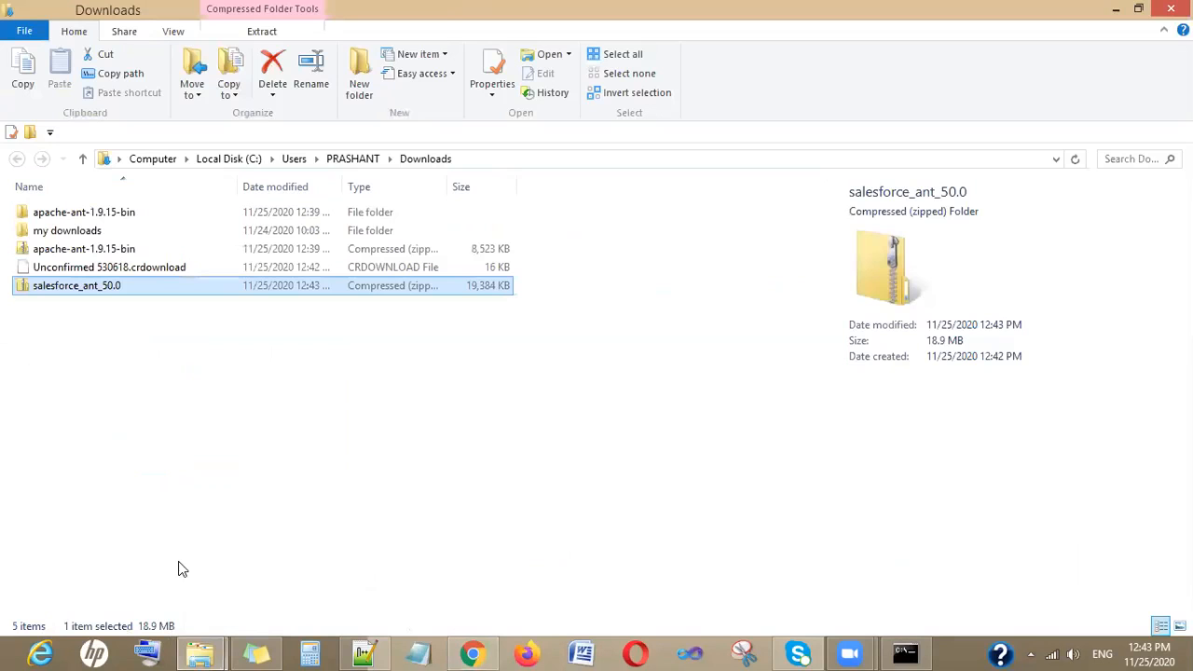
pyautogui.rightClick(96, 293)
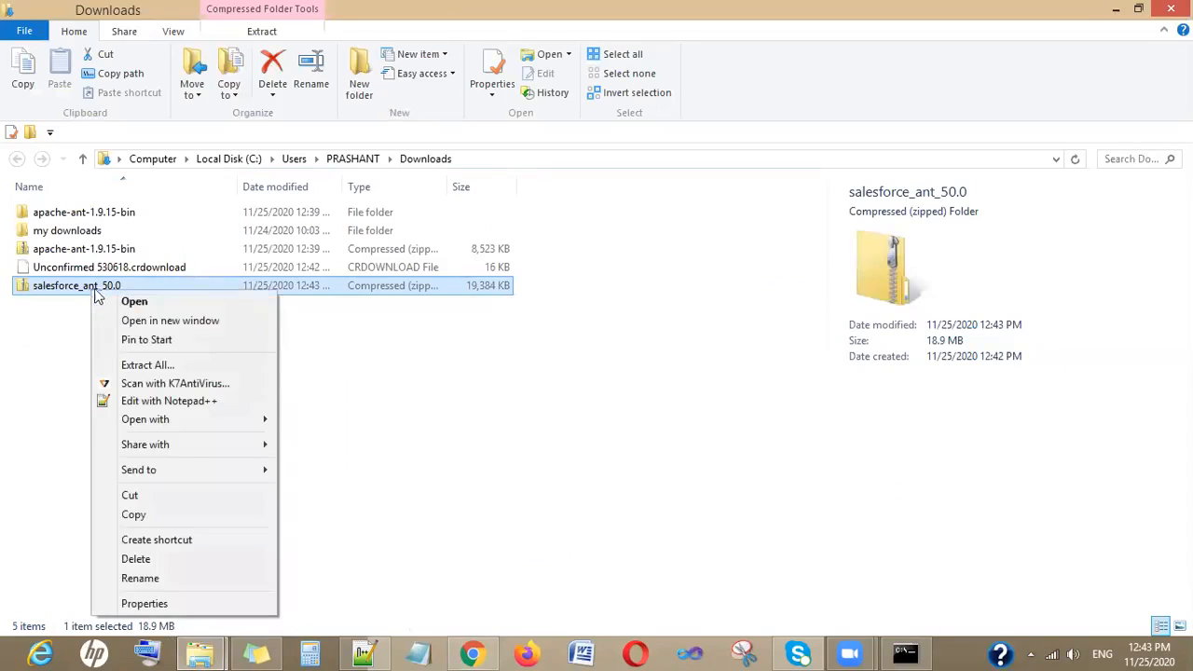
pyautogui.click(163, 366)
pyautogui.click(758, 498)
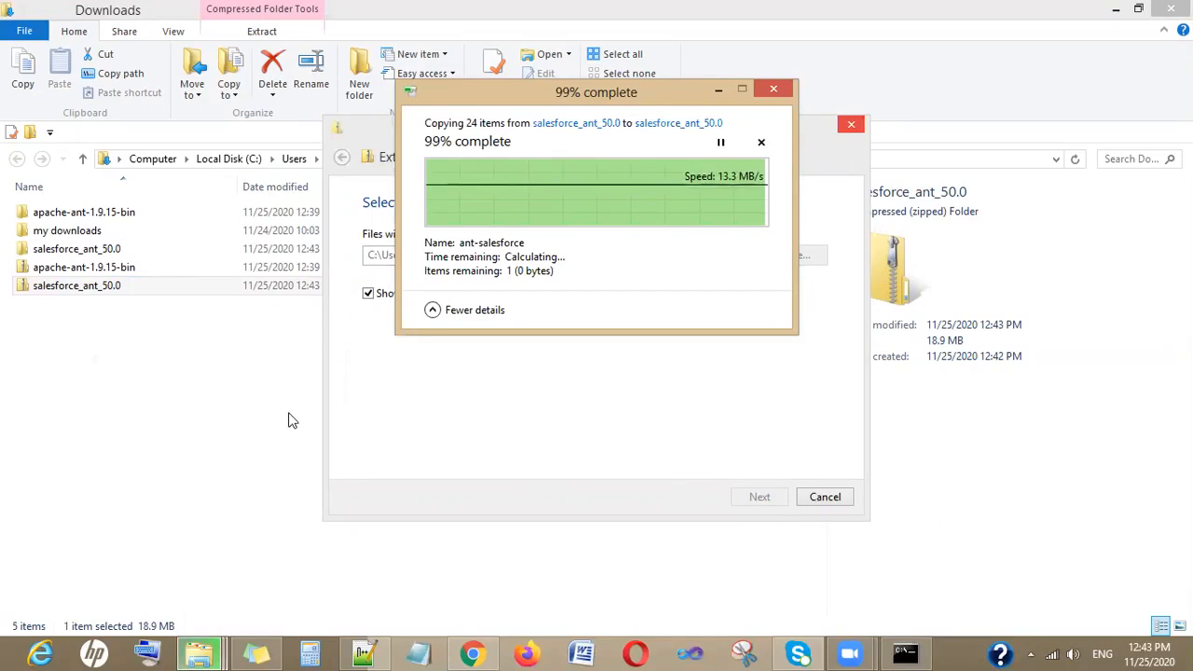
# - Examine the files inside the extracted salesforce_ant_50.0 folder, including the ant-salesforce JAR
pyautogui.click(49, 249)
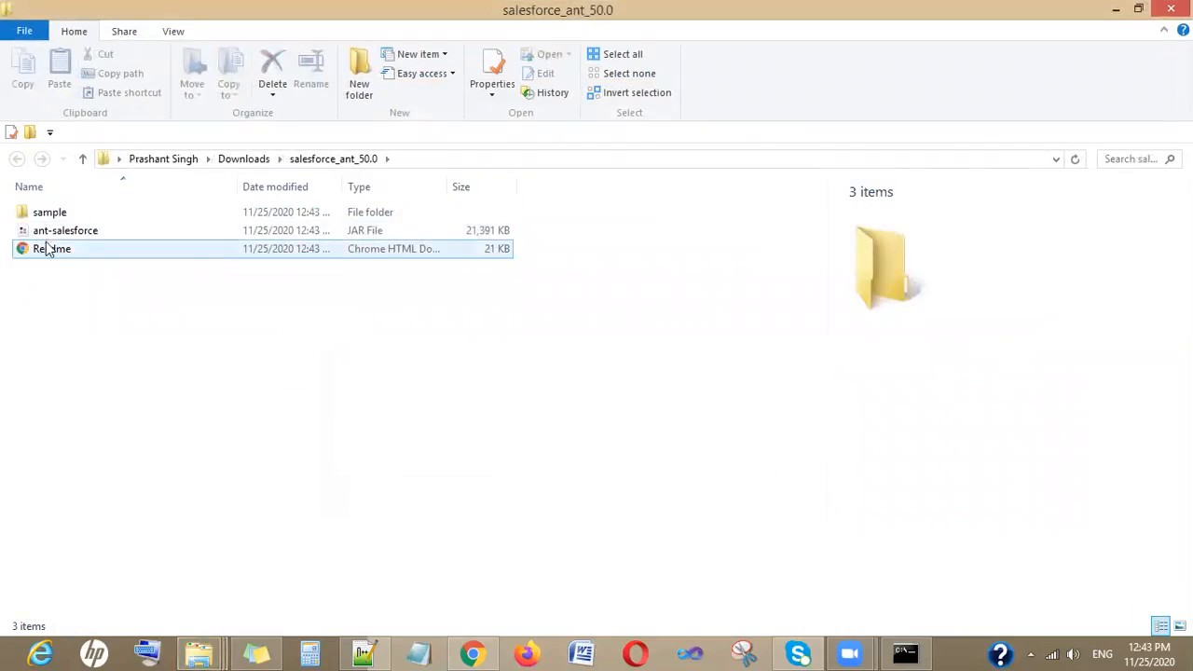
pyautogui.click(54, 212)
pyautogui.click(58, 250)
pyautogui.click(58, 214)
pyautogui.click(70, 231)
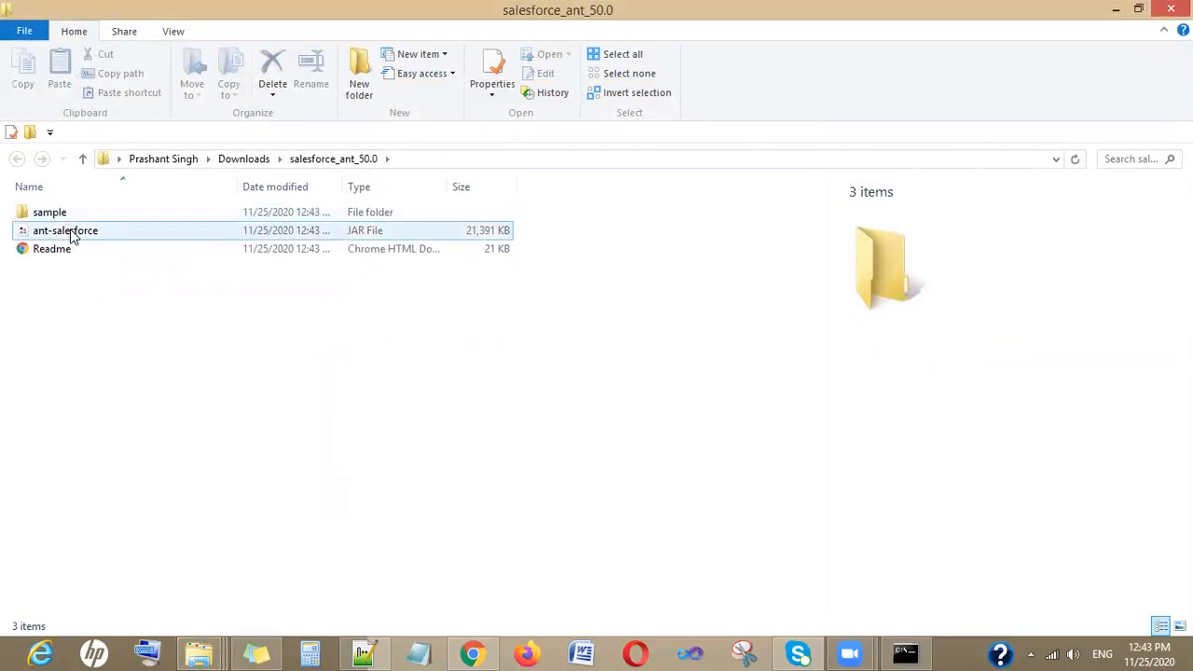
pyautogui.click(54, 214)
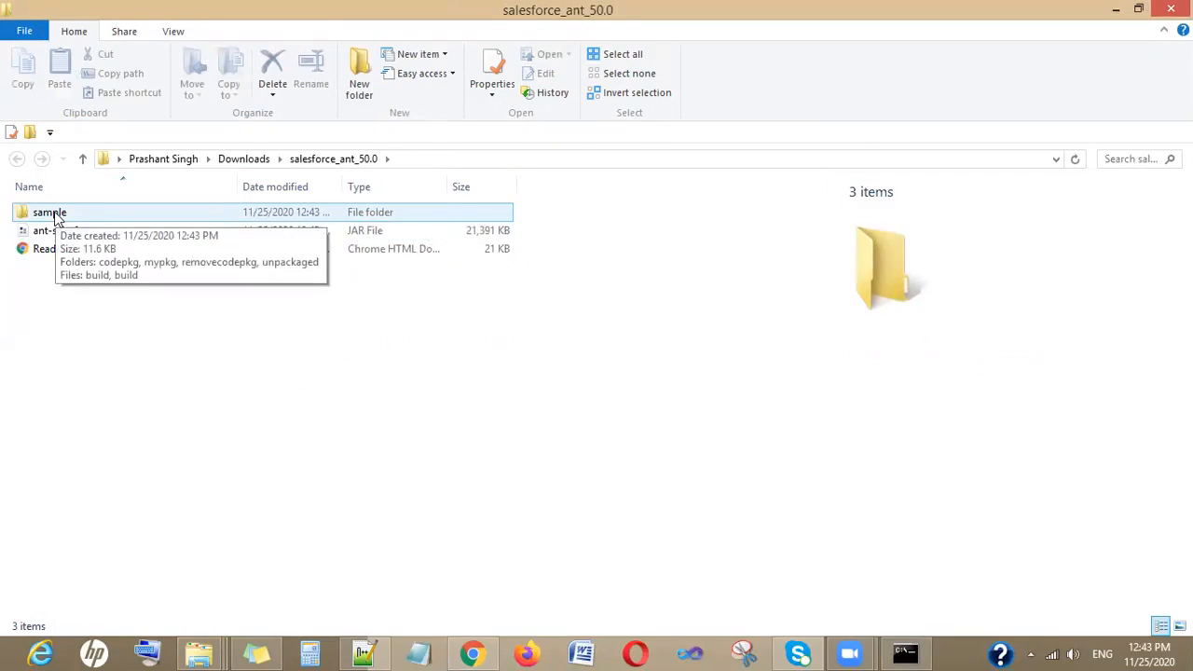
pyautogui.click(82, 158)
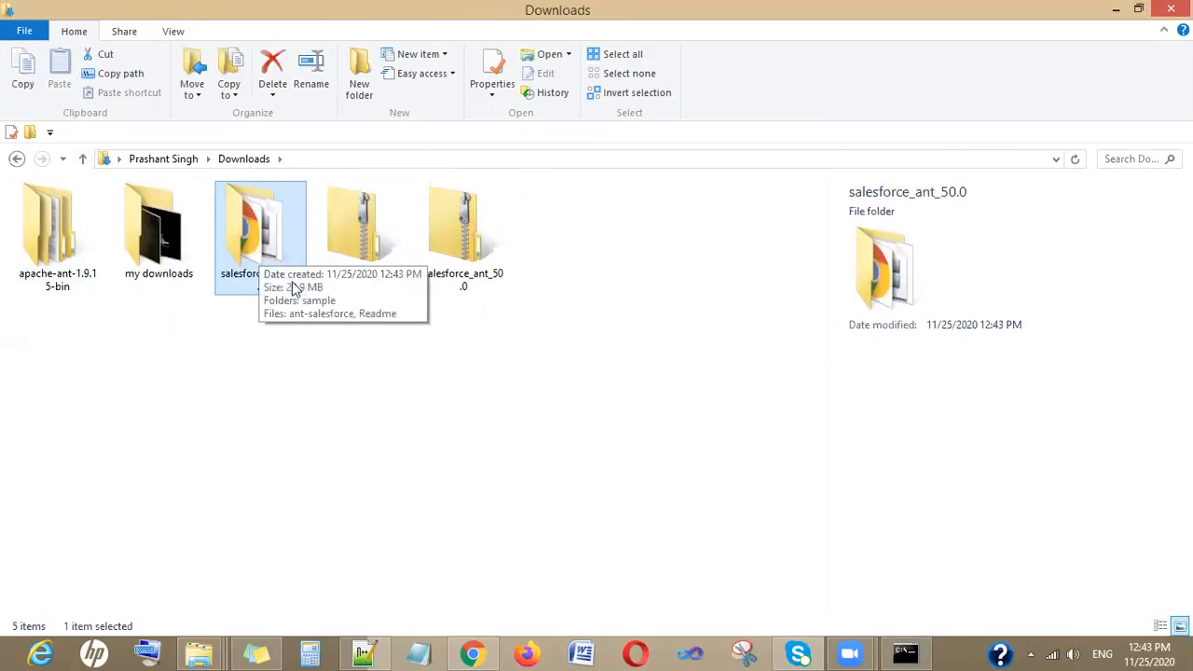
pyautogui.click(364, 653)
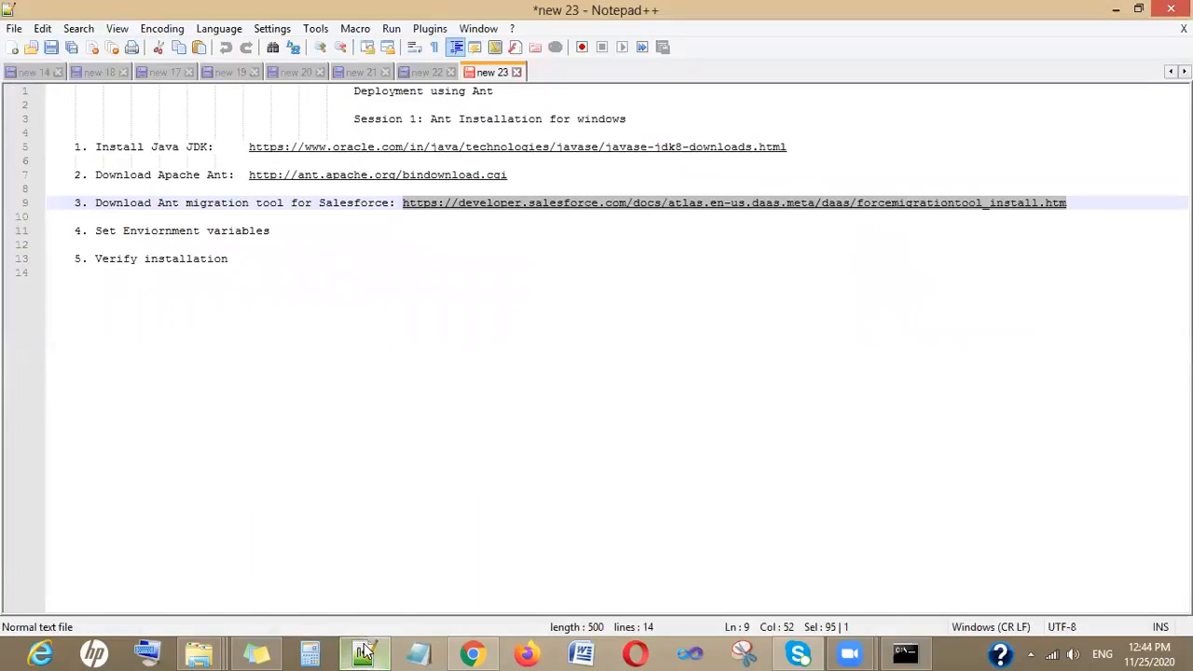
pyautogui.click(364, 652)
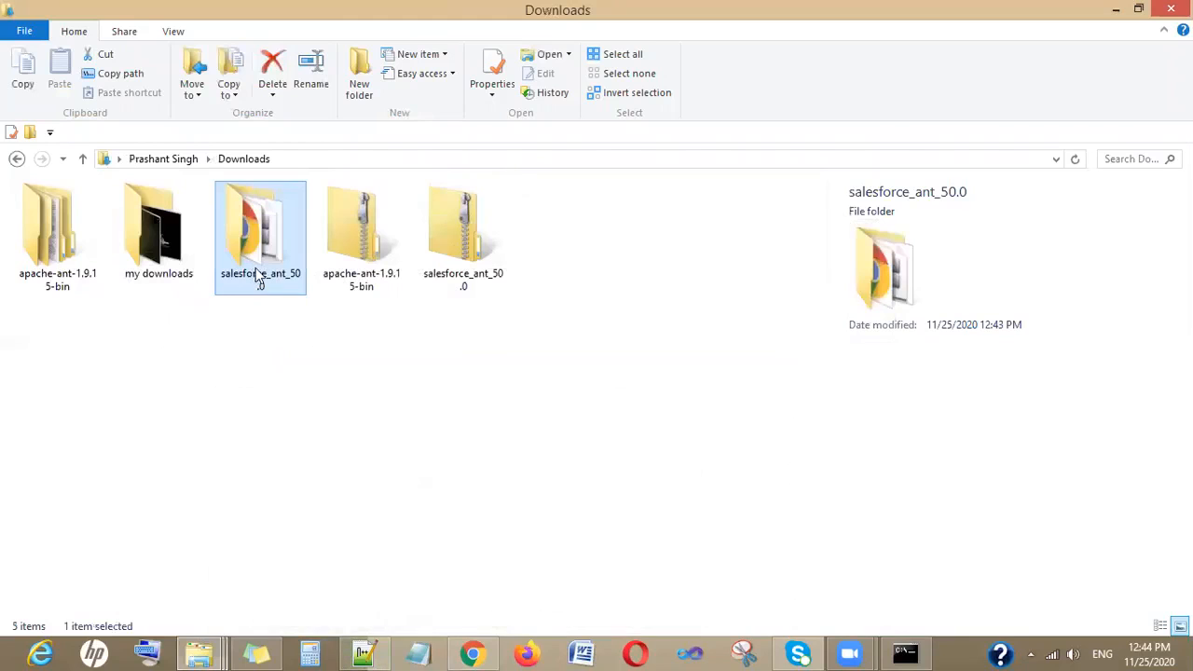
pyautogui.doubleClick(298, 260)
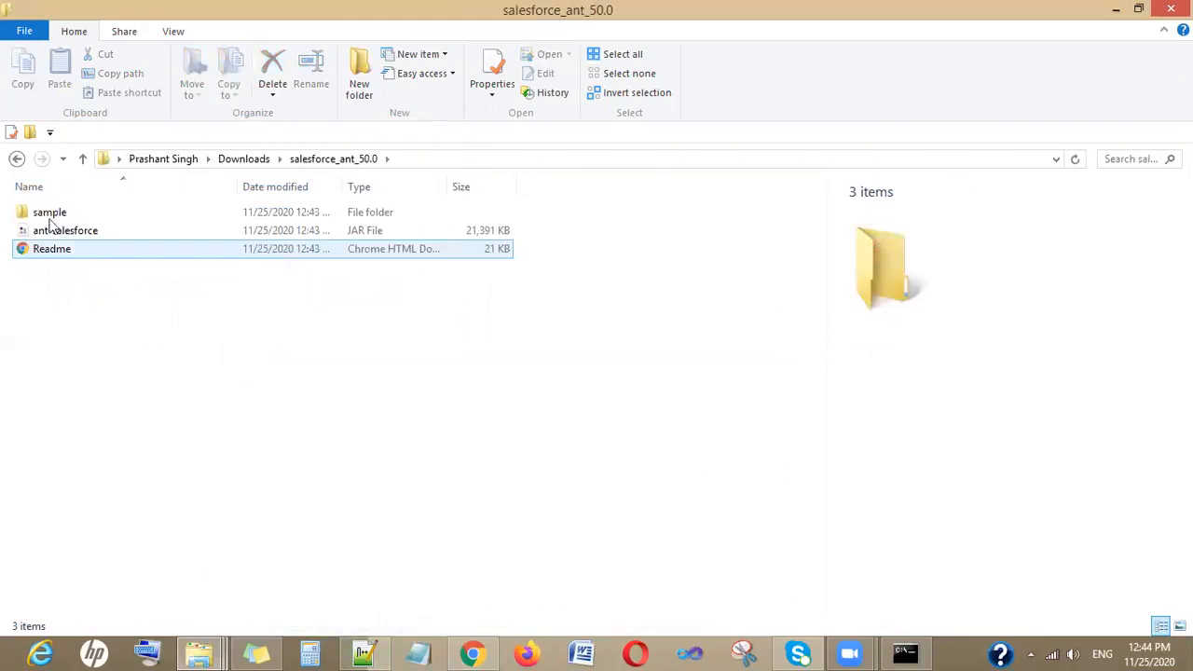
pyautogui.click(72, 232)
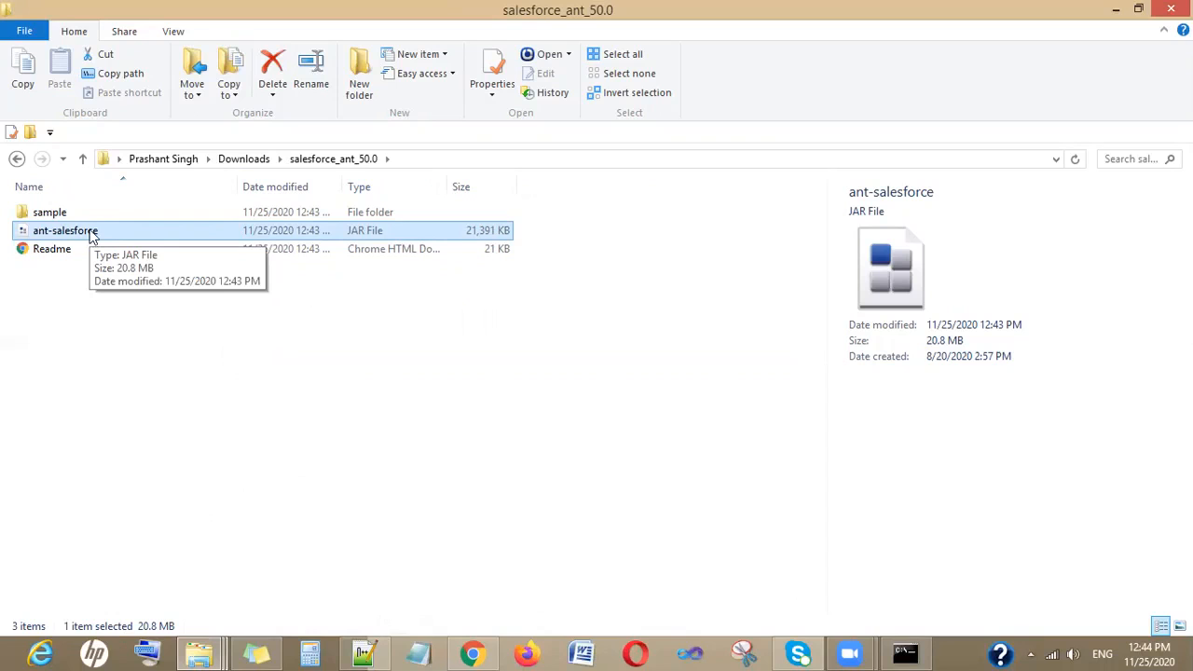
pyautogui.click(83, 160)
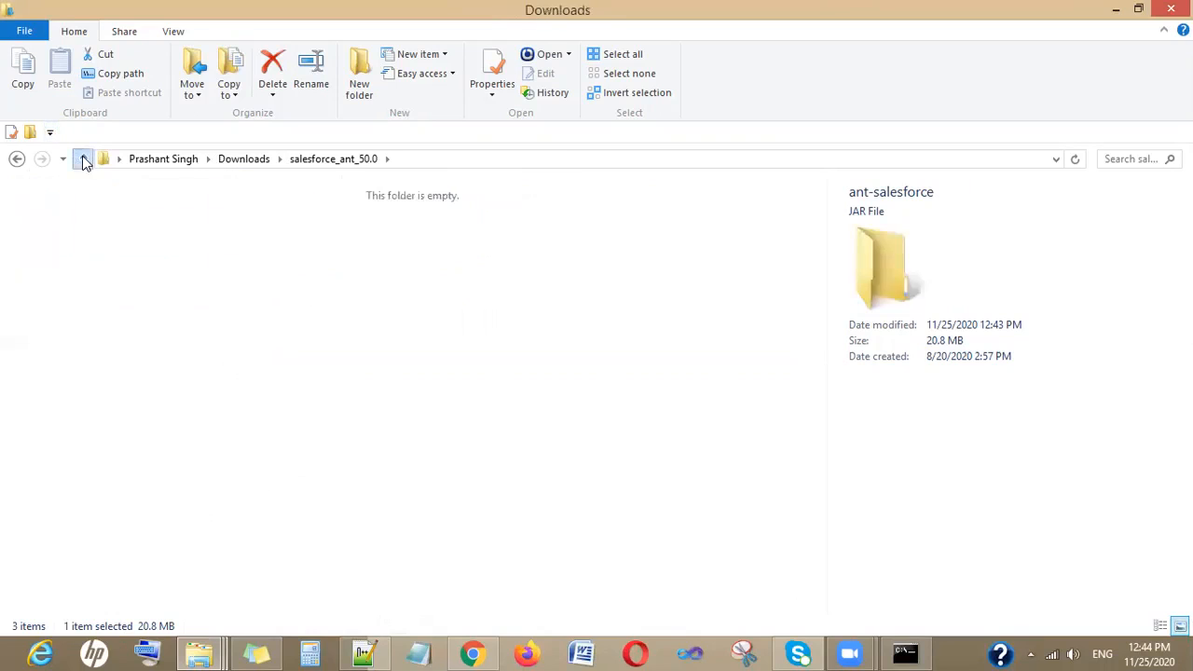
# - Browse the apache-ant-1.9.15 lib folder and the salesforce_ant_50.0 sample folder
pyautogui.doubleClick(37, 247)
pyautogui.doubleClick(56, 214)
pyautogui.click(61, 253)
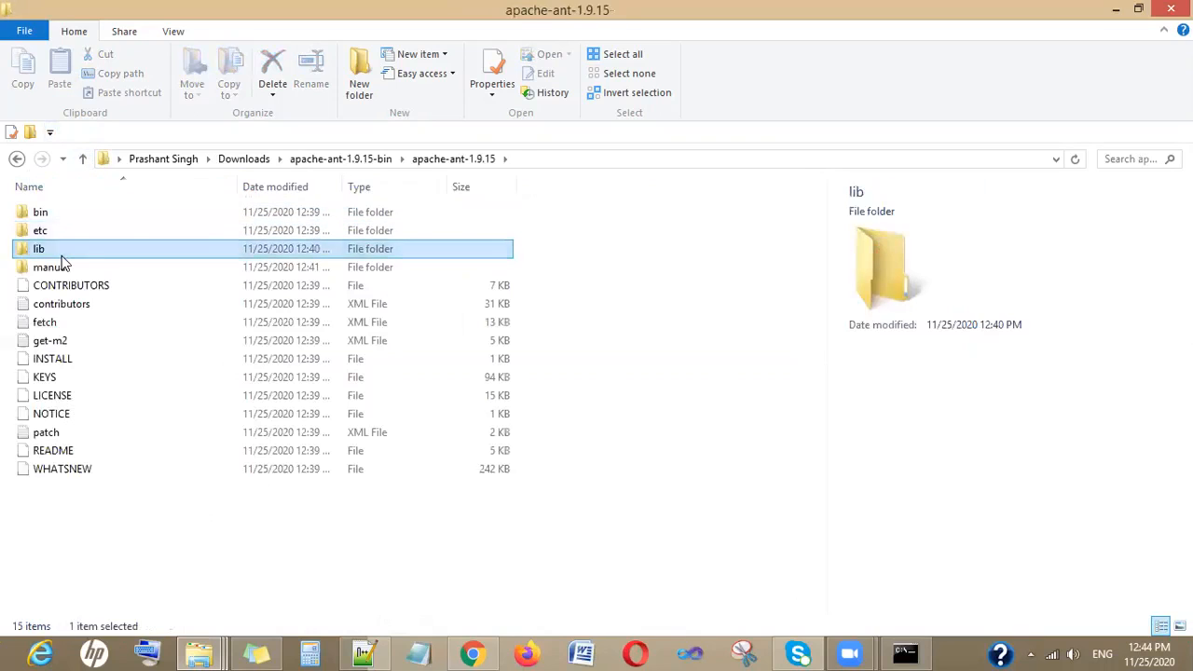
pyautogui.doubleClick(62, 255)
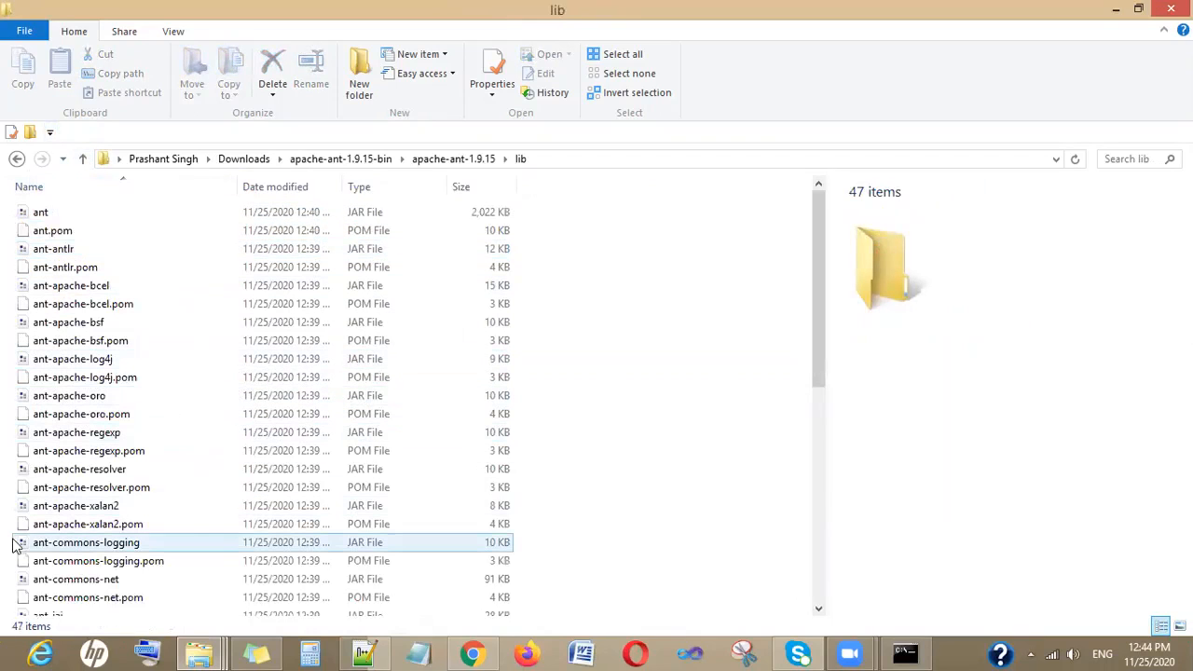
pyautogui.click(82, 159)
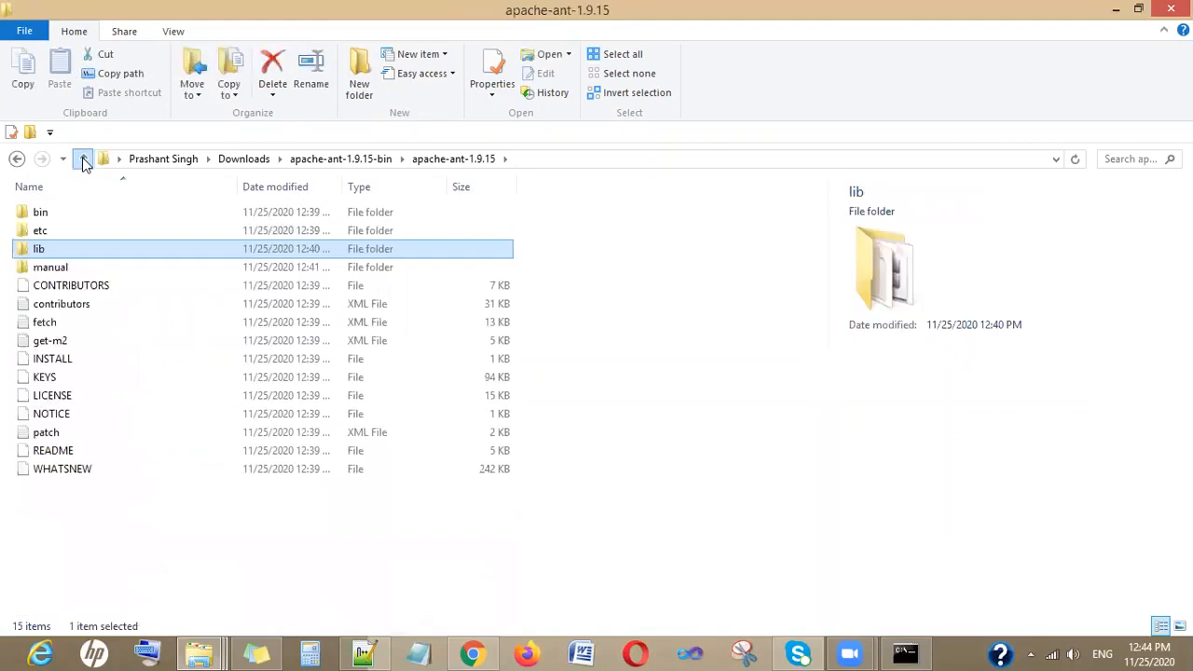
pyautogui.click(82, 159)
pyautogui.click(82, 160)
pyautogui.doubleClick(258, 243)
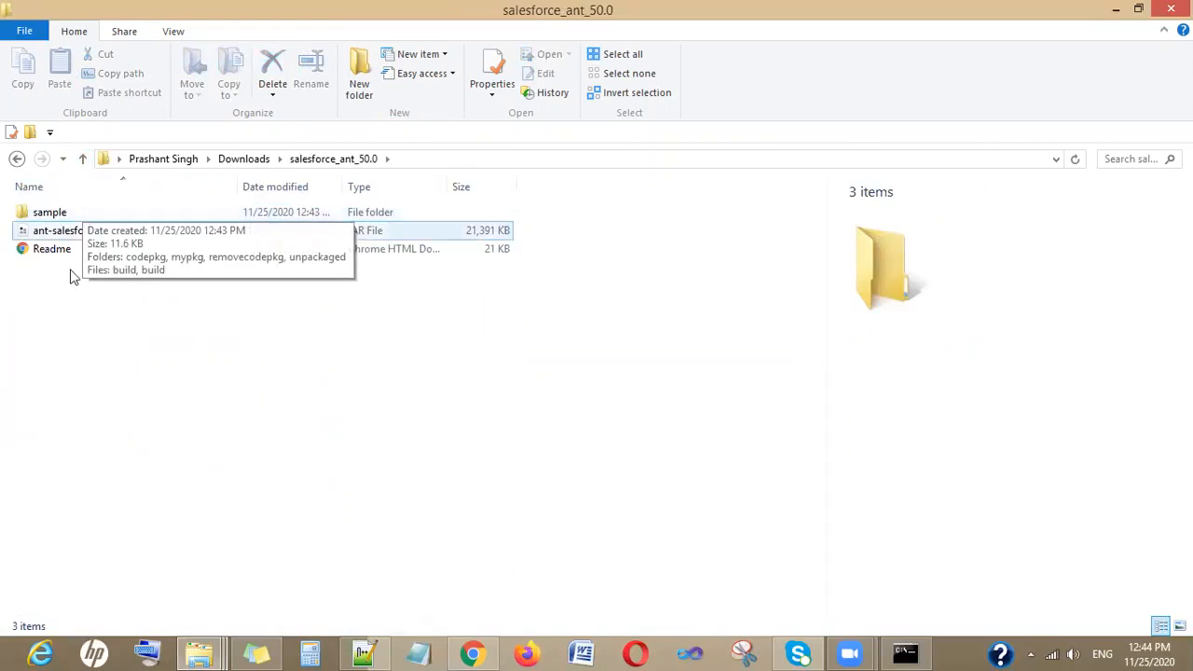
pyautogui.doubleClick(67, 221)
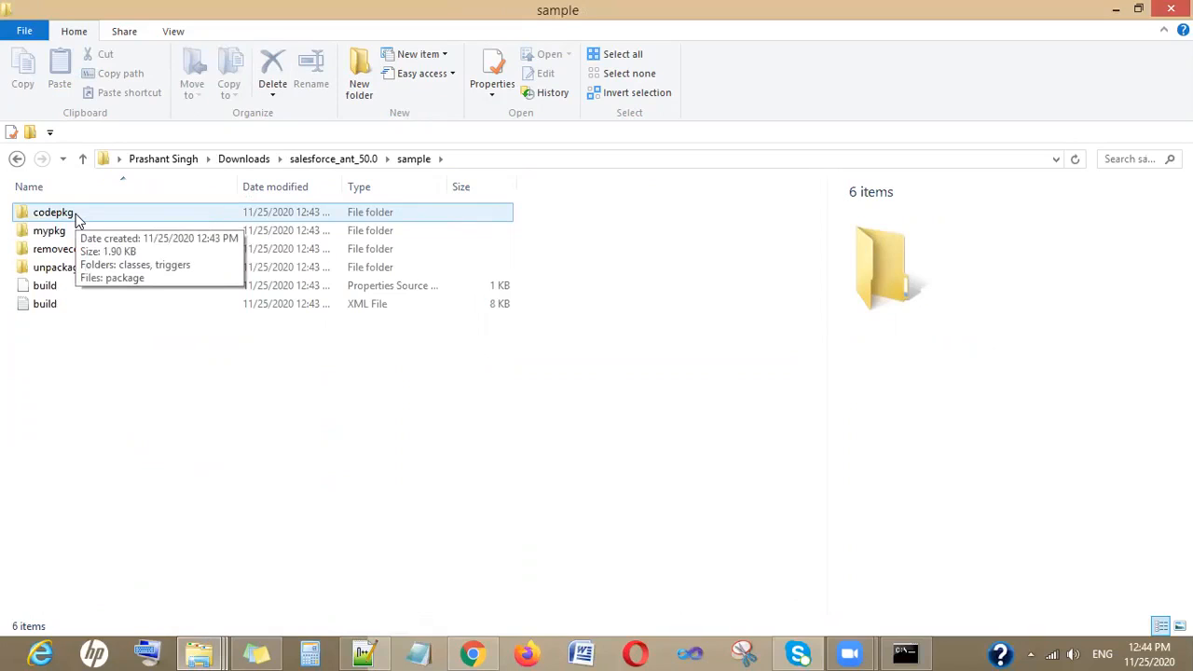
# - Examine the codepkg and mypkg sample folders and open mypkg's package.xml in Notepad++, then close it
pyautogui.doubleClick(75, 214)
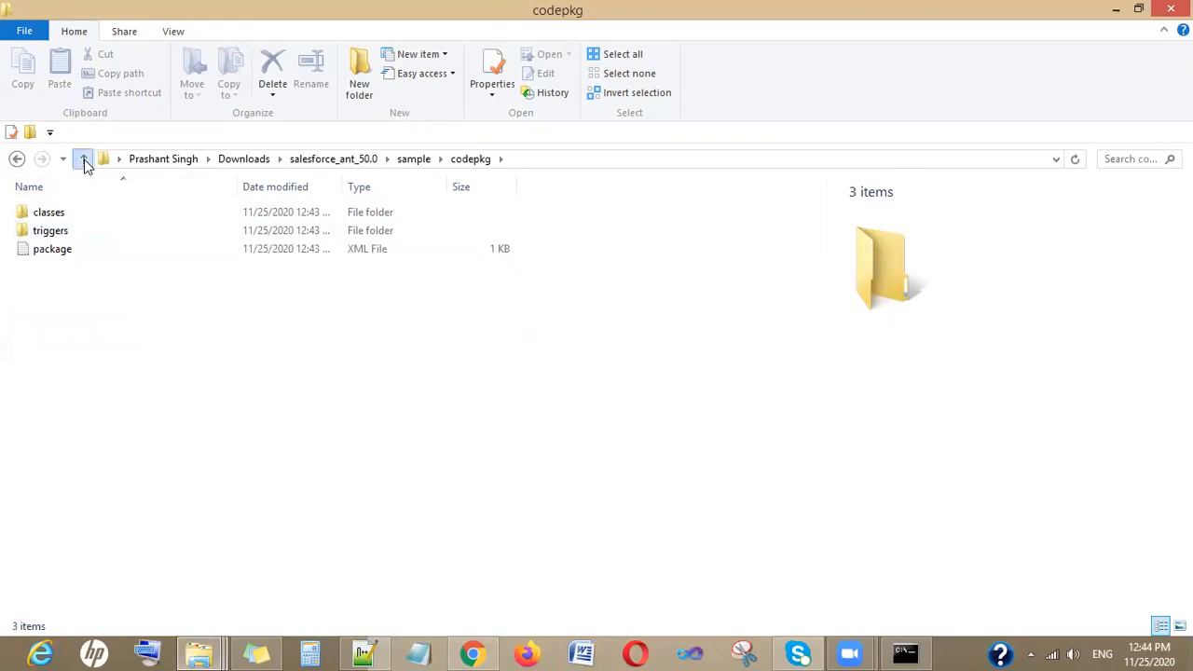
pyautogui.click(82, 158)
pyautogui.doubleClick(67, 233)
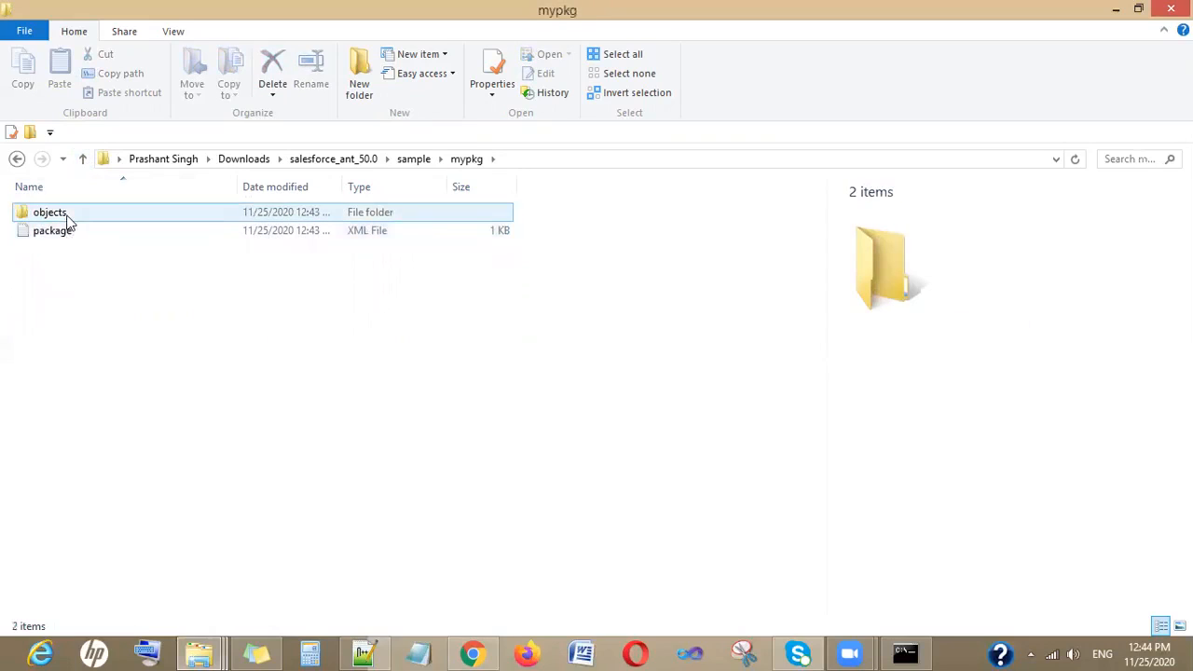
pyautogui.rightClick(69, 235)
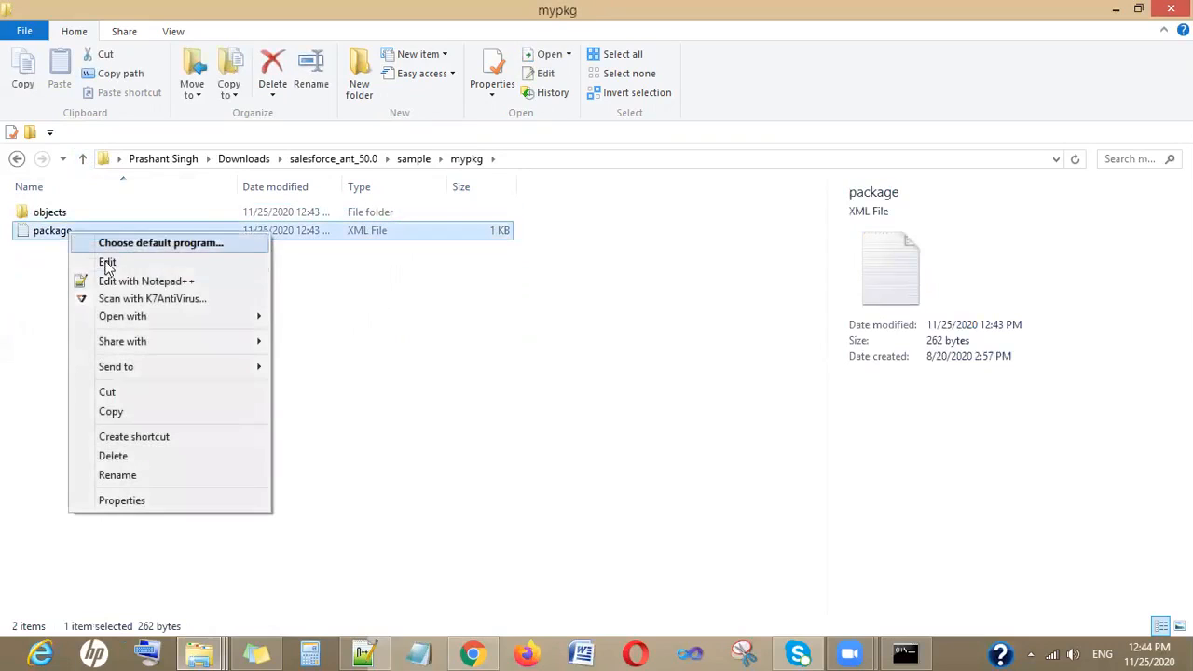
pyautogui.click(115, 281)
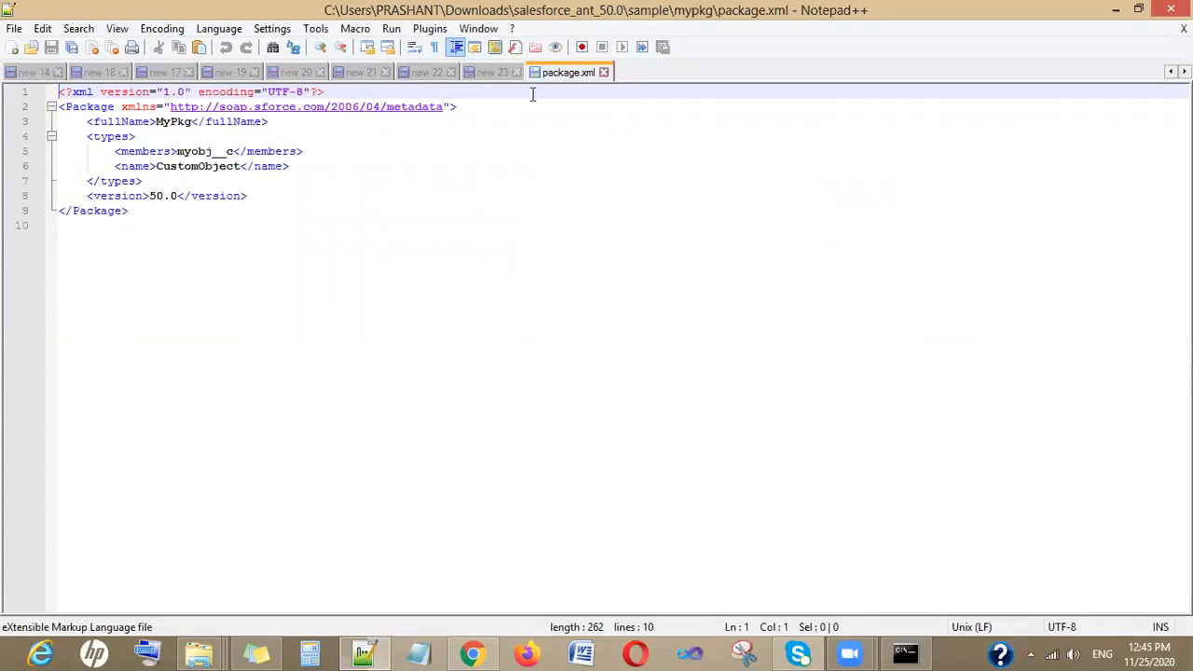
pyautogui.click(603, 73)
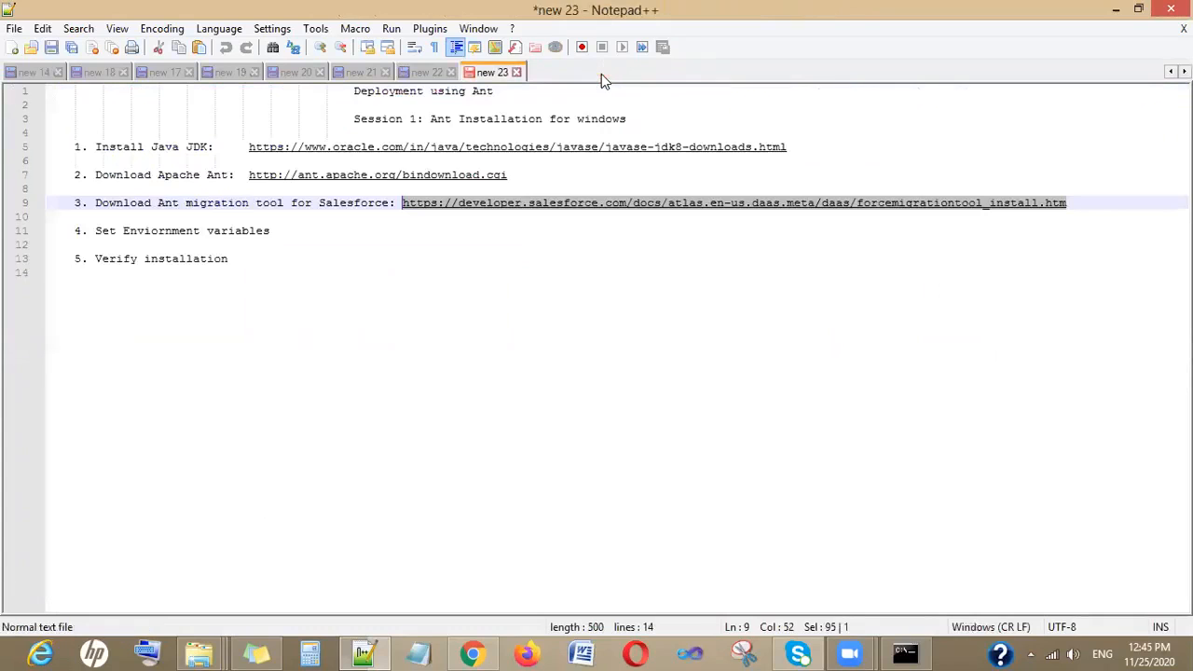
# - Navigate back up from the mypkg folder to the Downloads folder
pyautogui.moveTo(213, 652)
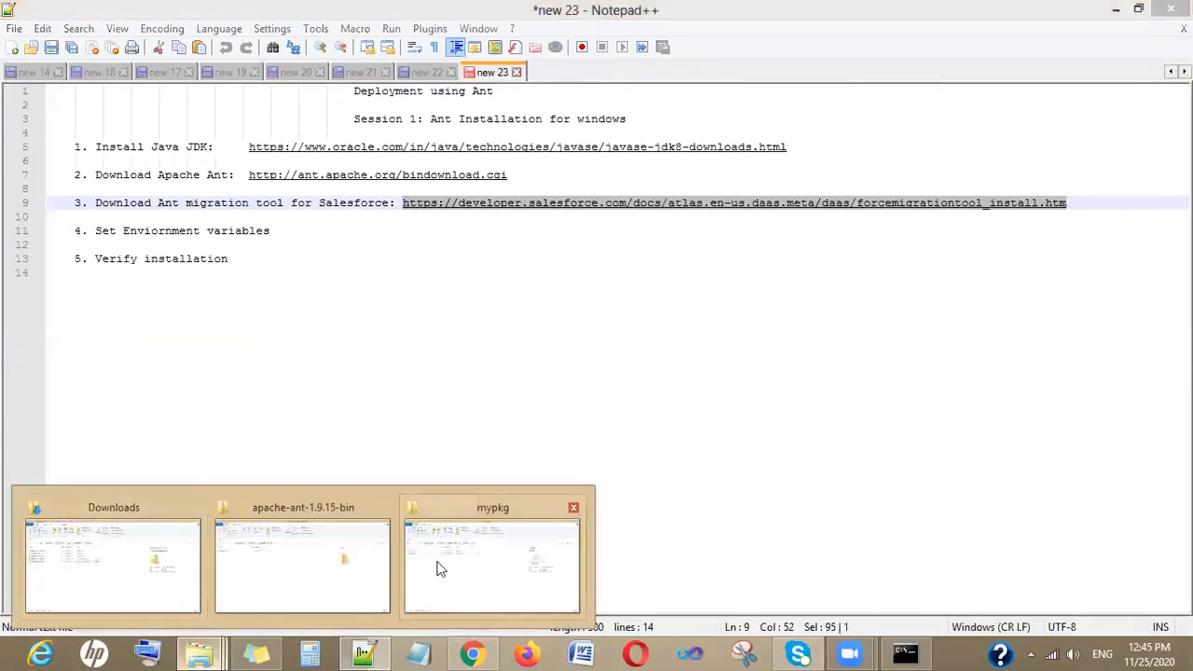
pyautogui.click(437, 566)
pyautogui.click(83, 160)
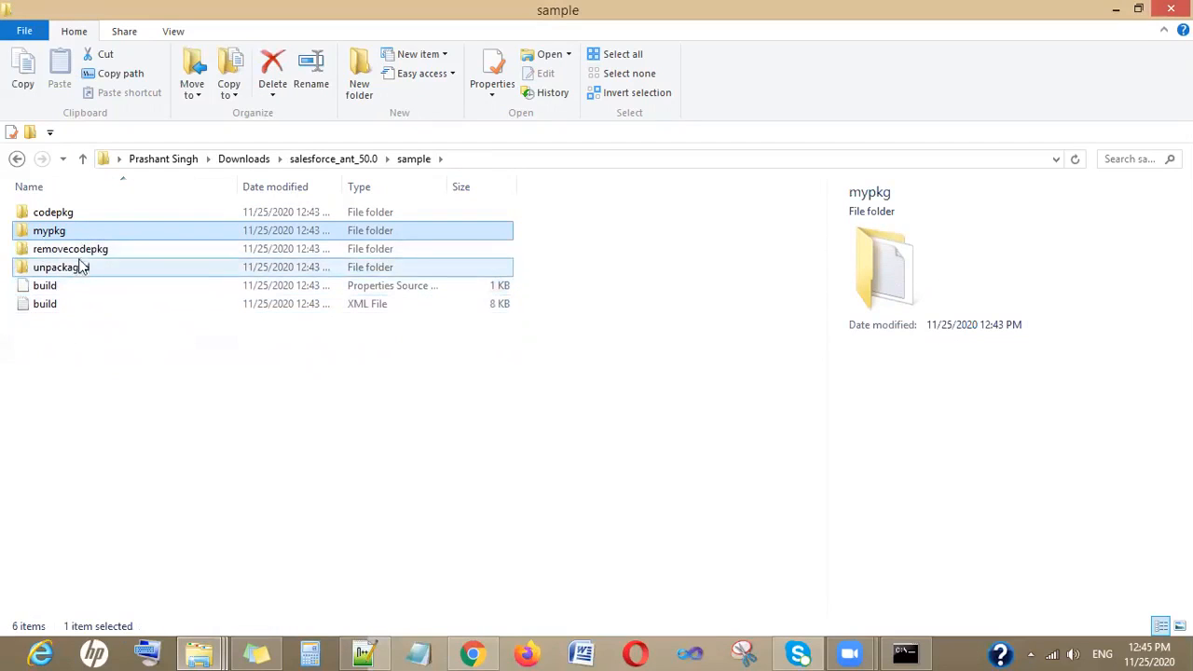
pyautogui.click(83, 159)
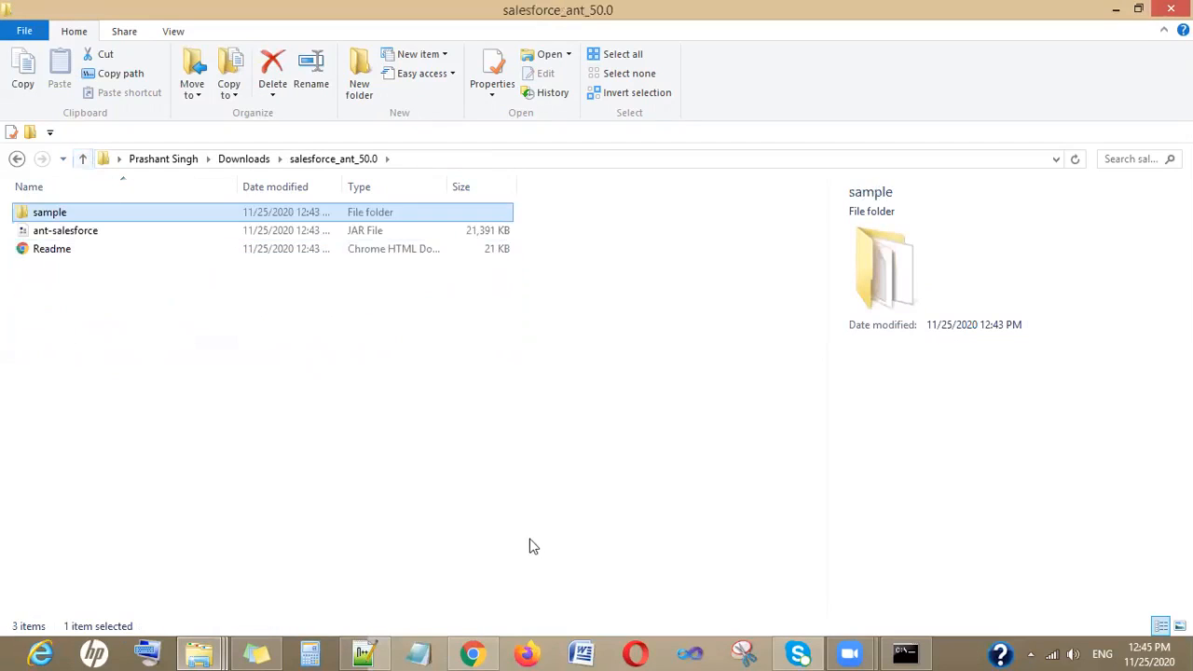
pyautogui.click(83, 162)
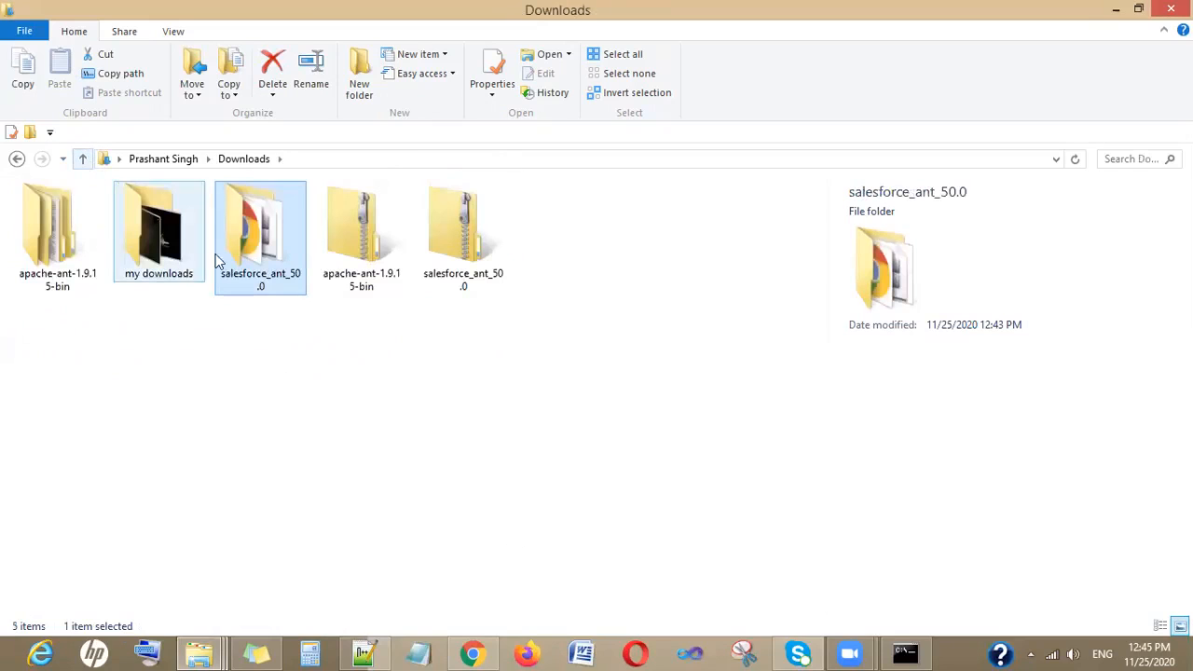
pyautogui.click(68, 271)
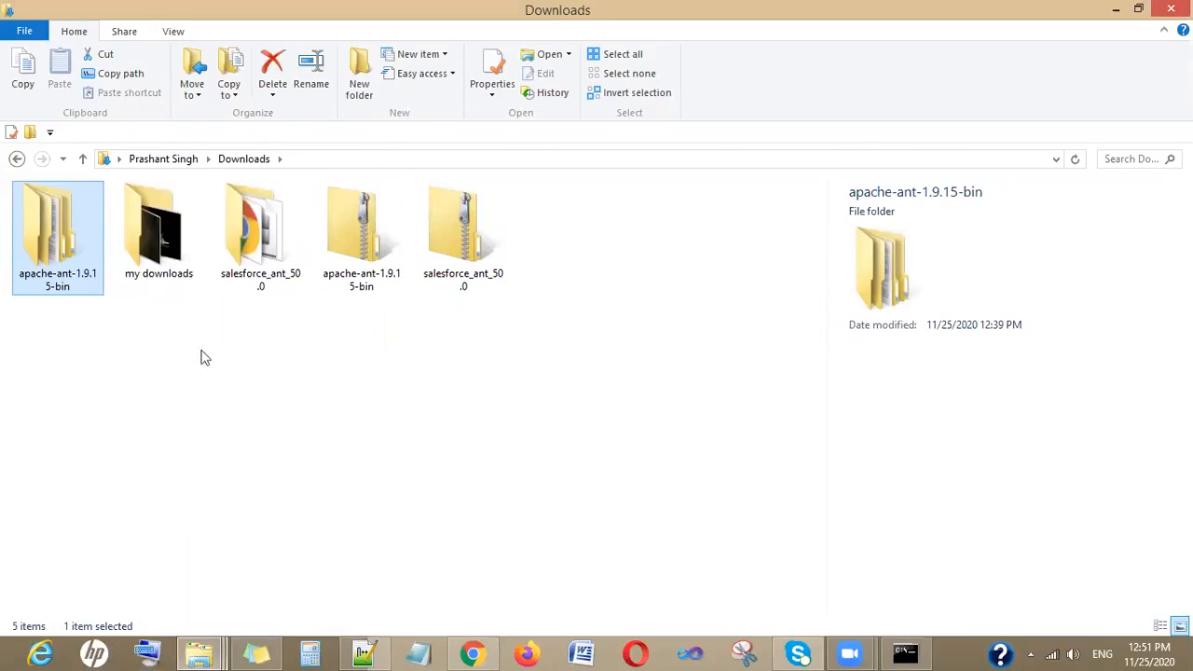
pyautogui.click(1115, 9)
pyautogui.click(1115, 9)
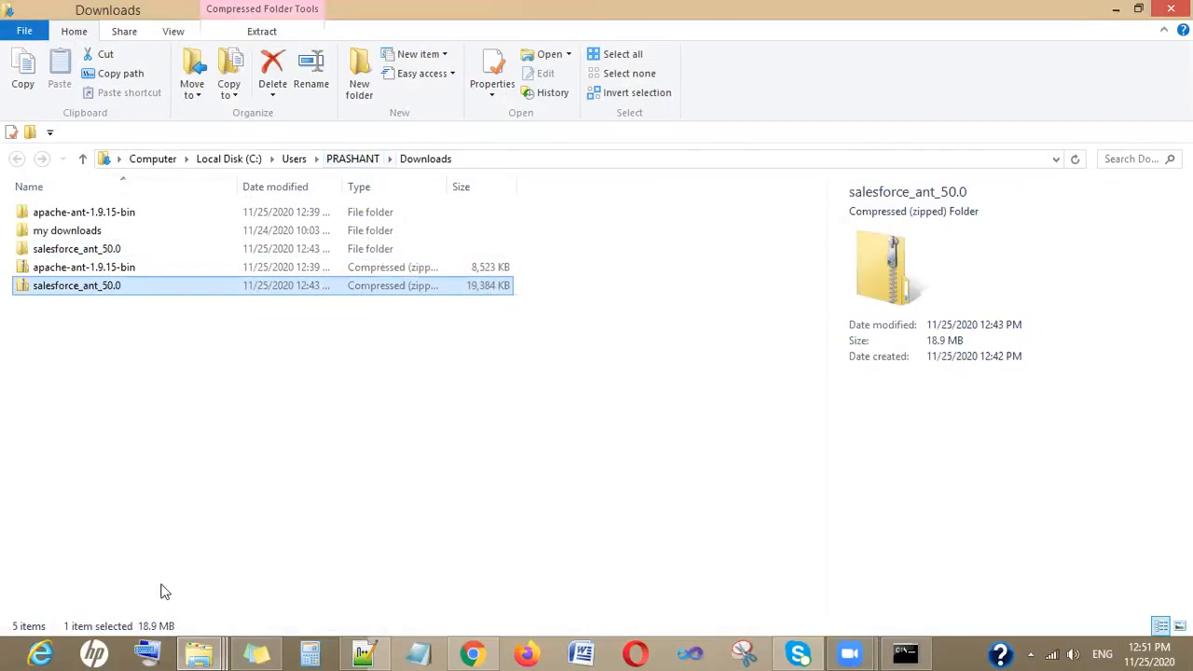
pyautogui.click(1117, 9)
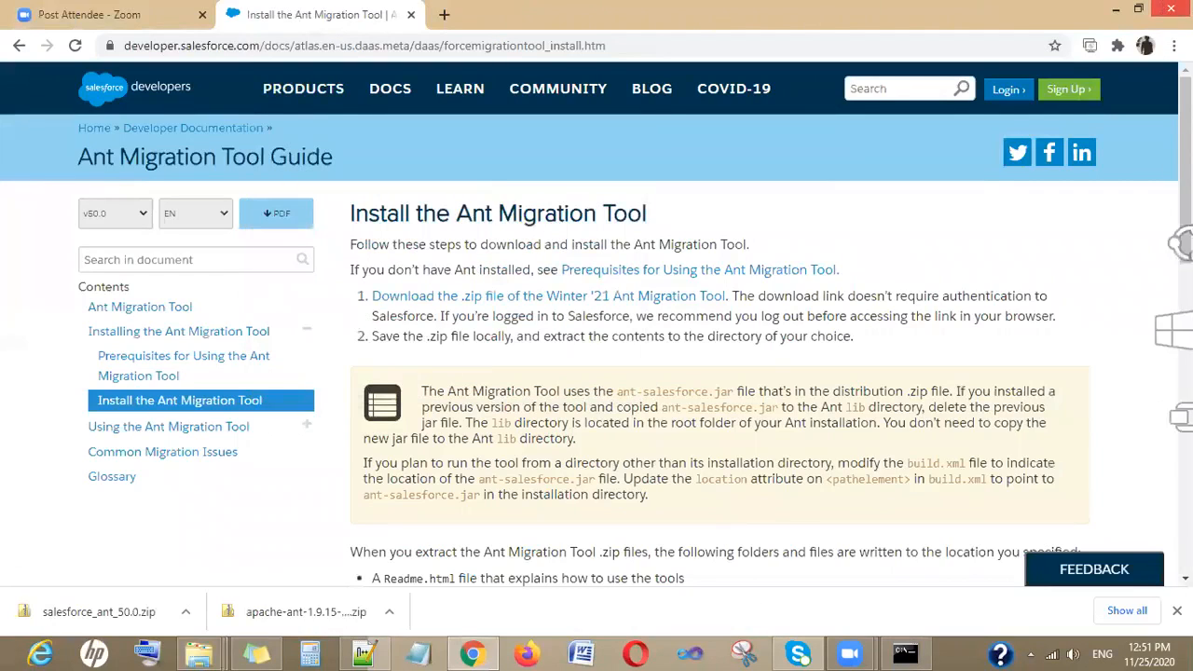
pyautogui.click(1116, 9)
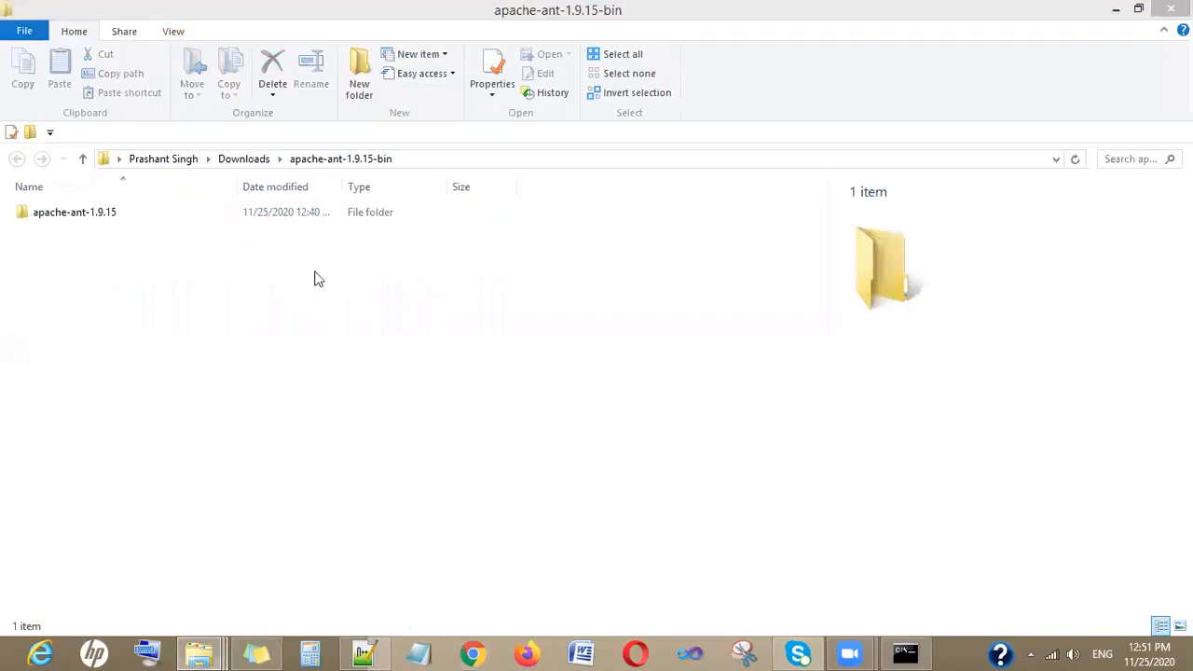
# - Go up to the Desktop and view the Computer's system properties, then close the System window
pyautogui.click(82, 160)
pyautogui.click(82, 160)
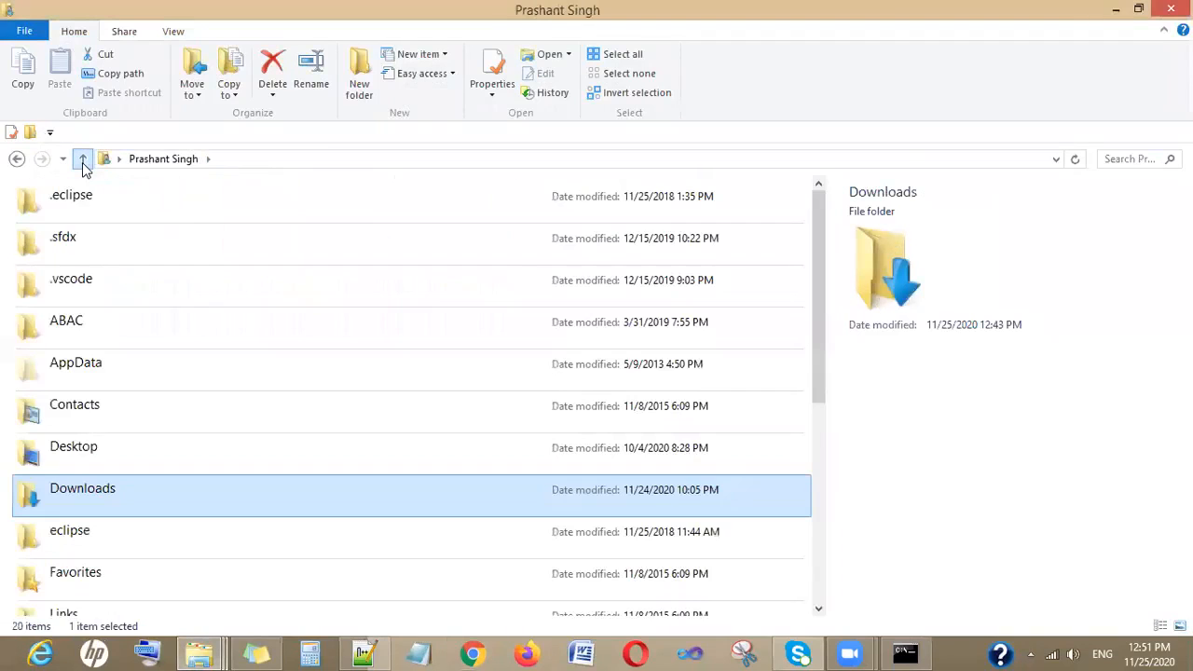
pyautogui.click(82, 160)
pyautogui.click(78, 252)
pyautogui.rightClick(78, 252)
pyautogui.click(131, 452)
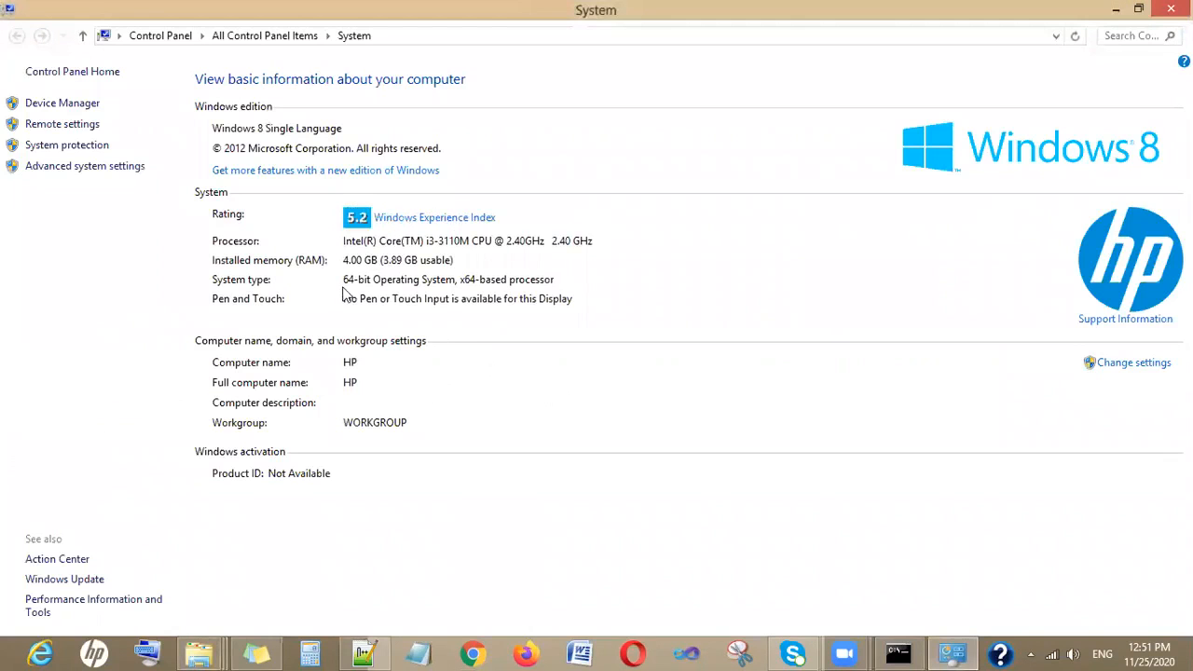
pyautogui.click(1170, 8)
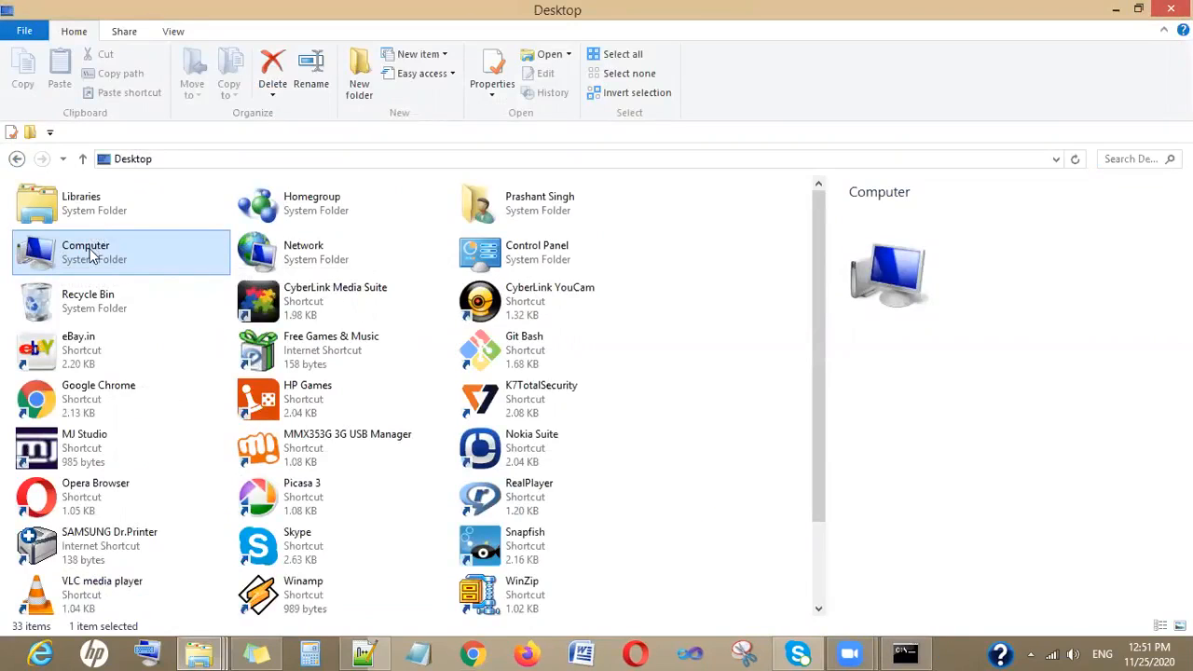
pyautogui.rightClick(92, 255)
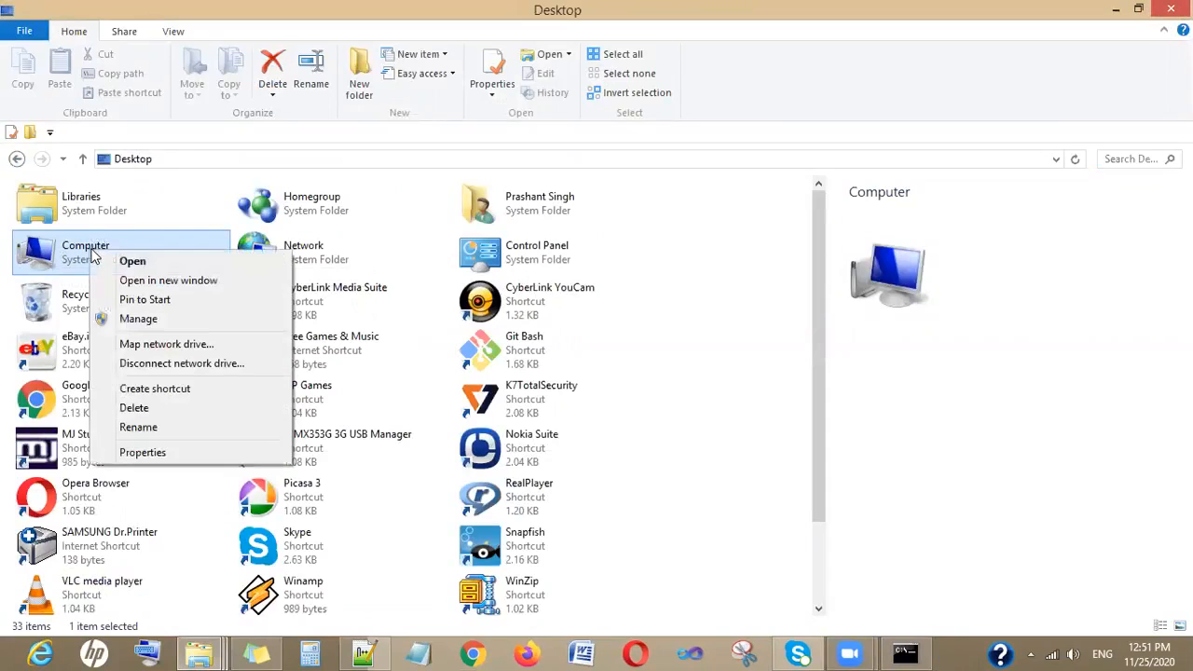
pyautogui.click(121, 452)
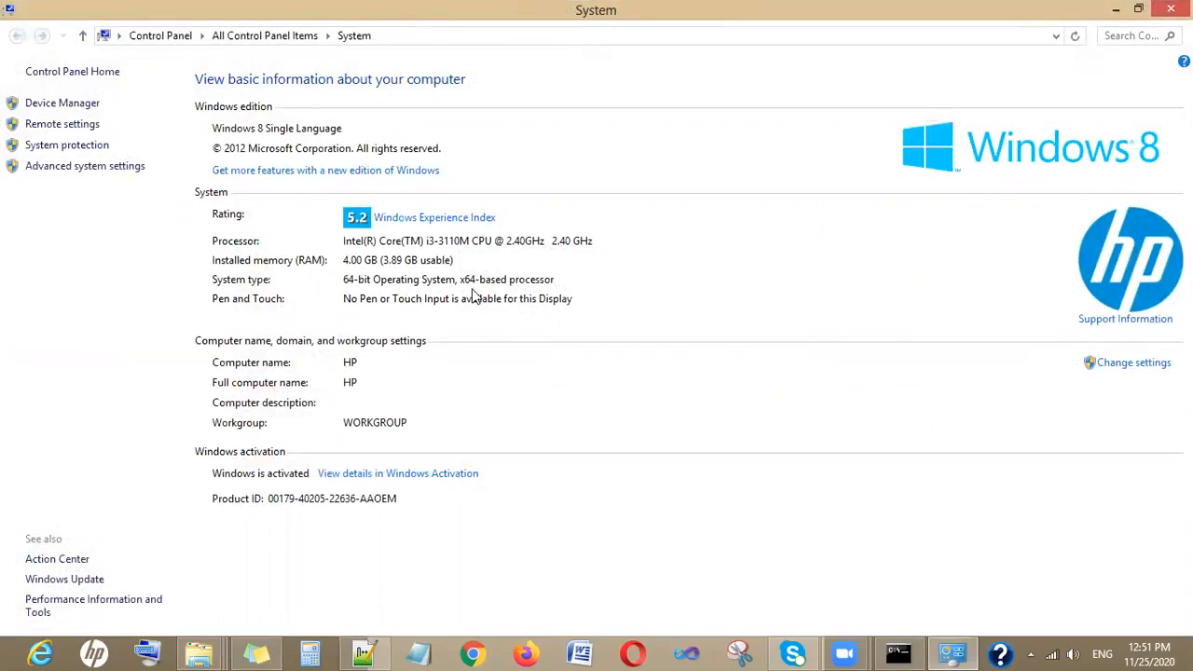
pyautogui.moveTo(1192, 1)
pyautogui.hotkey('alt', 'F4')
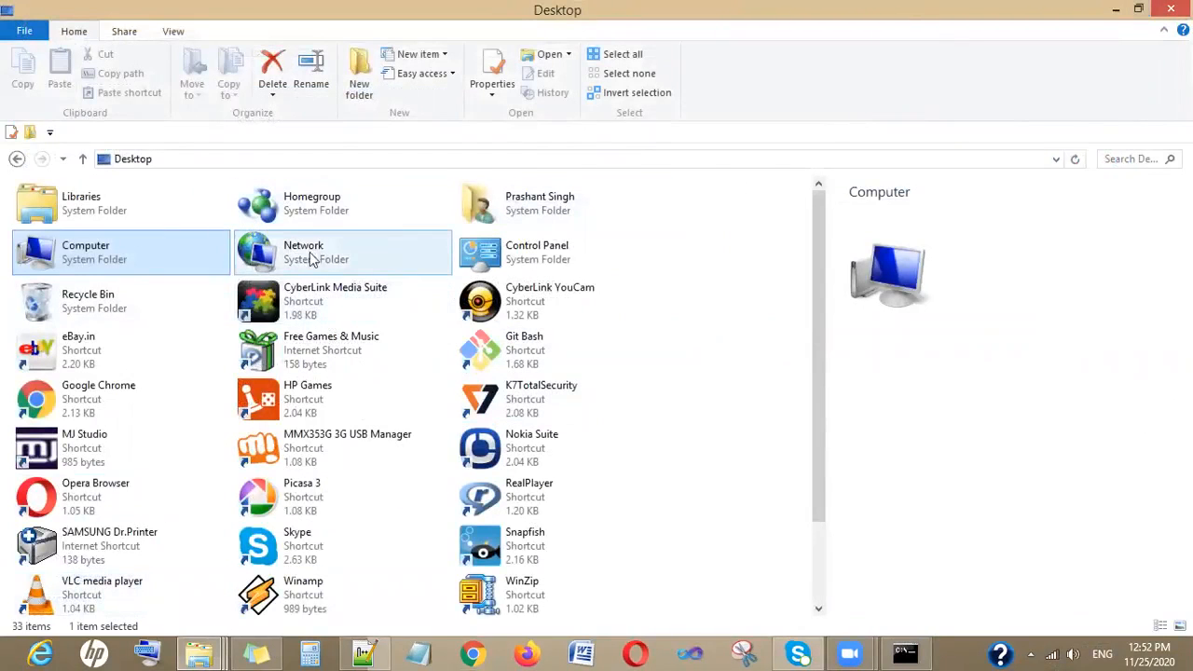
# - Create a new folder named Ant Installations on Local Disk (C:)
pyautogui.doubleClick(107, 270)
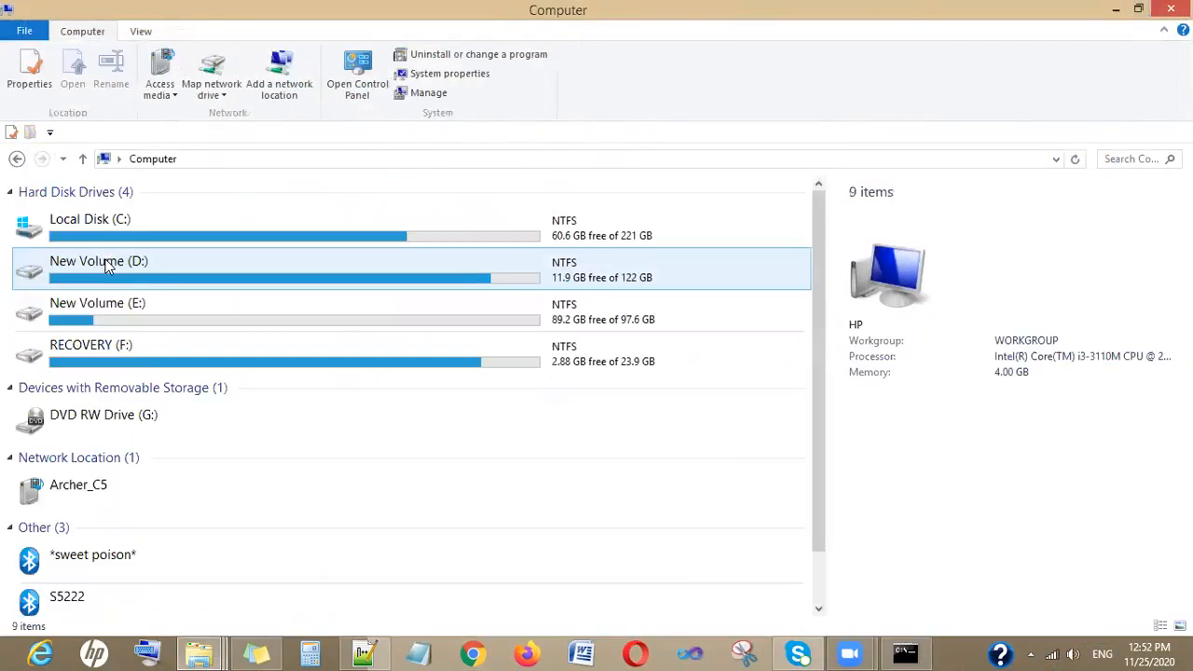
pyautogui.doubleClick(186, 238)
pyautogui.rightClick(279, 570)
pyautogui.moveTo(319, 539)
pyautogui.click(522, 537)
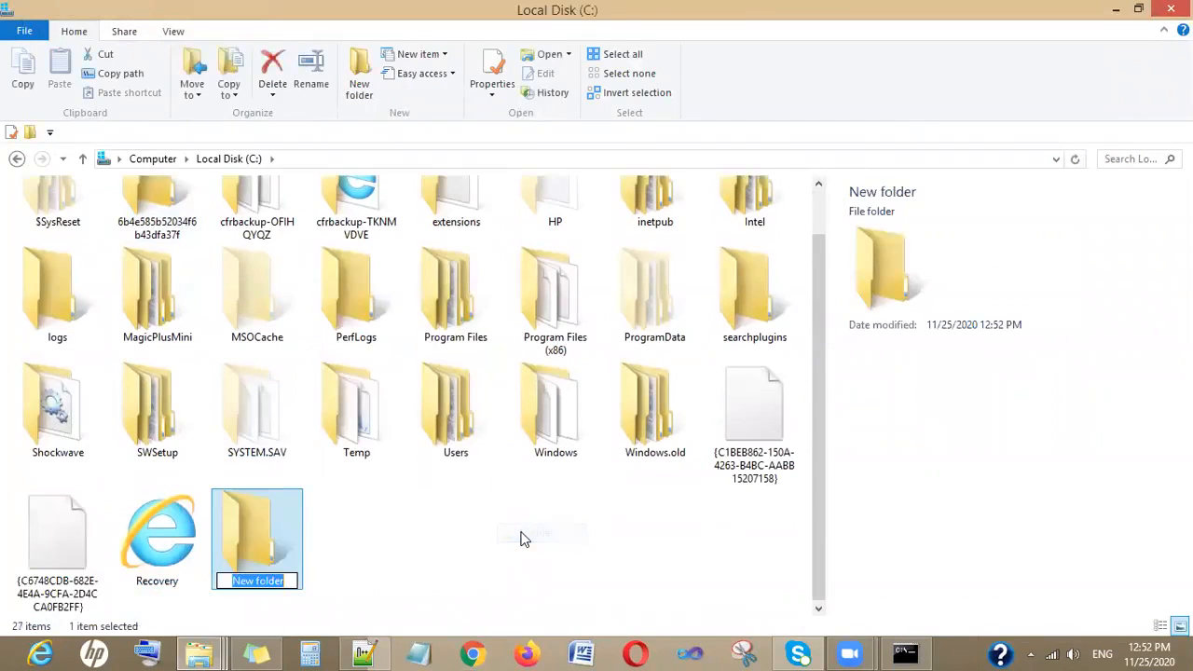
pyautogui.write('An')
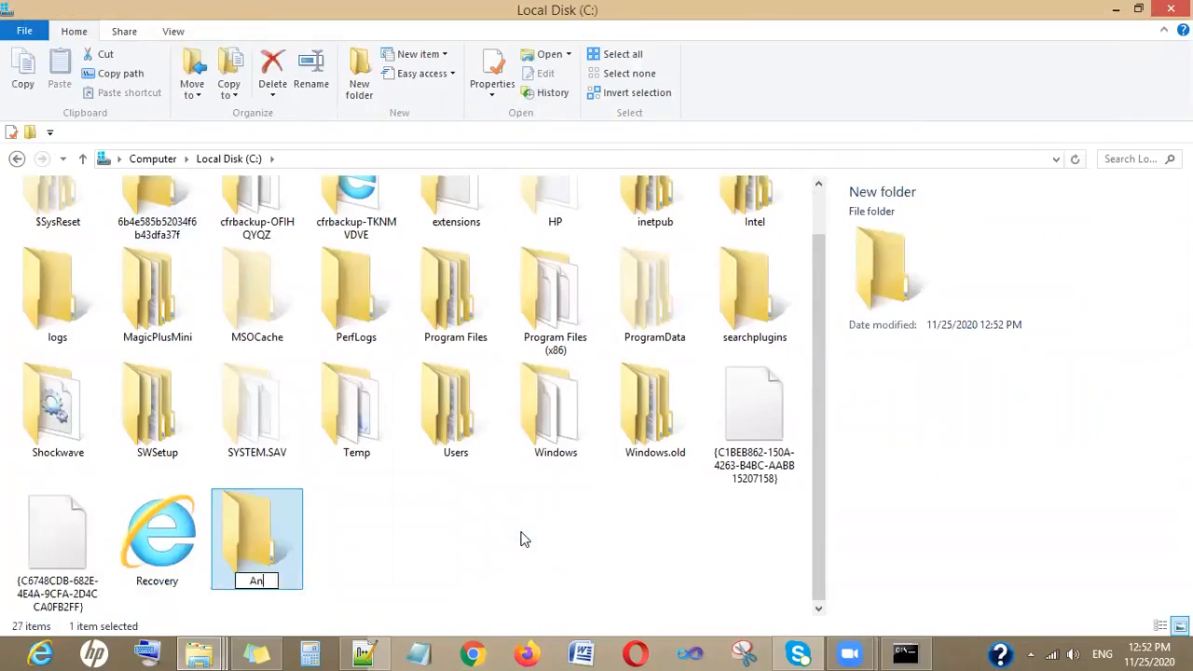
pyautogui.write('t Installations')
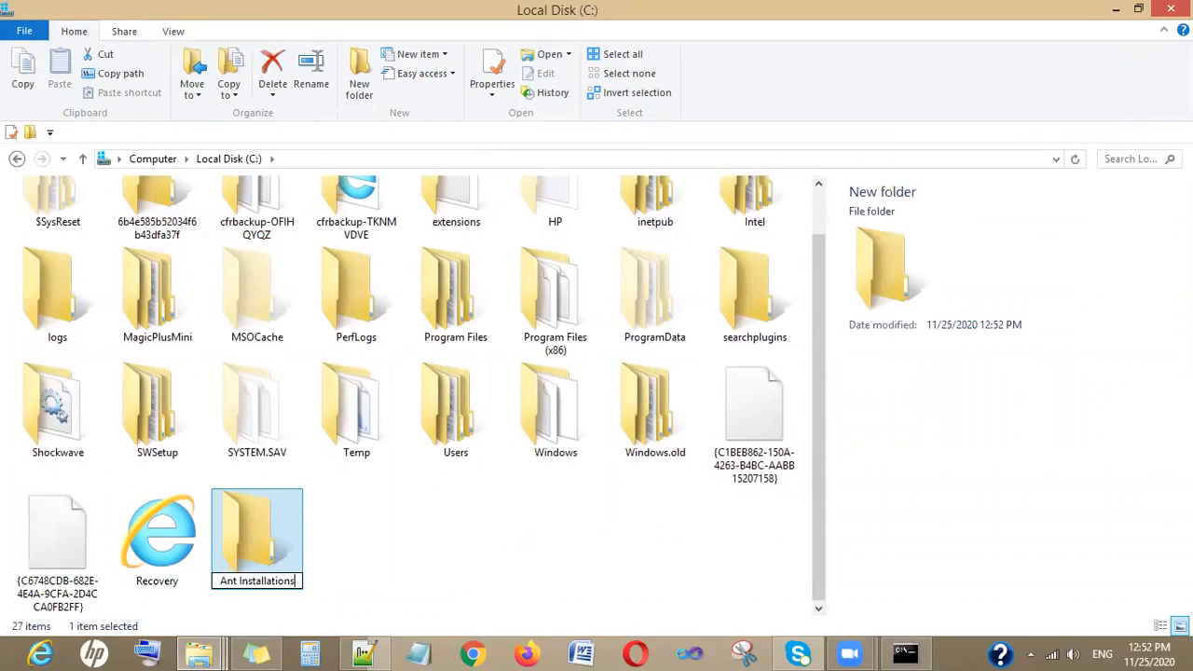
pyautogui.click(407, 512)
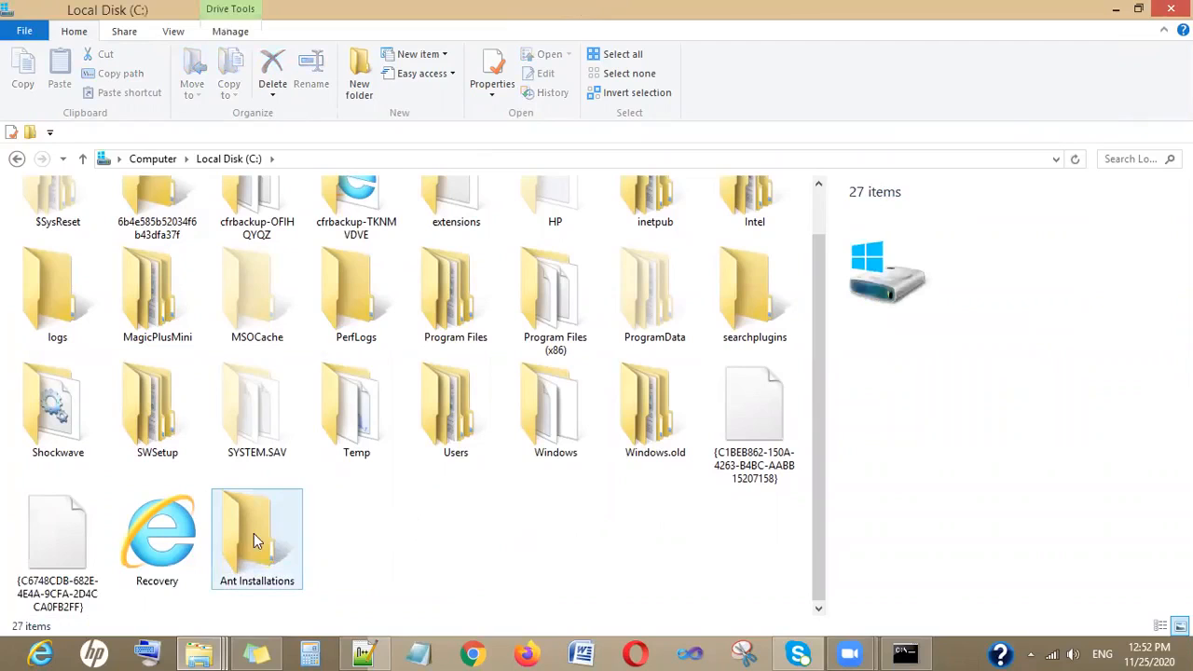
# - Move the extracted salesforce_ant_50.0 folder from Downloads into the C:\Ant Installations folder
pyautogui.click(213, 650)
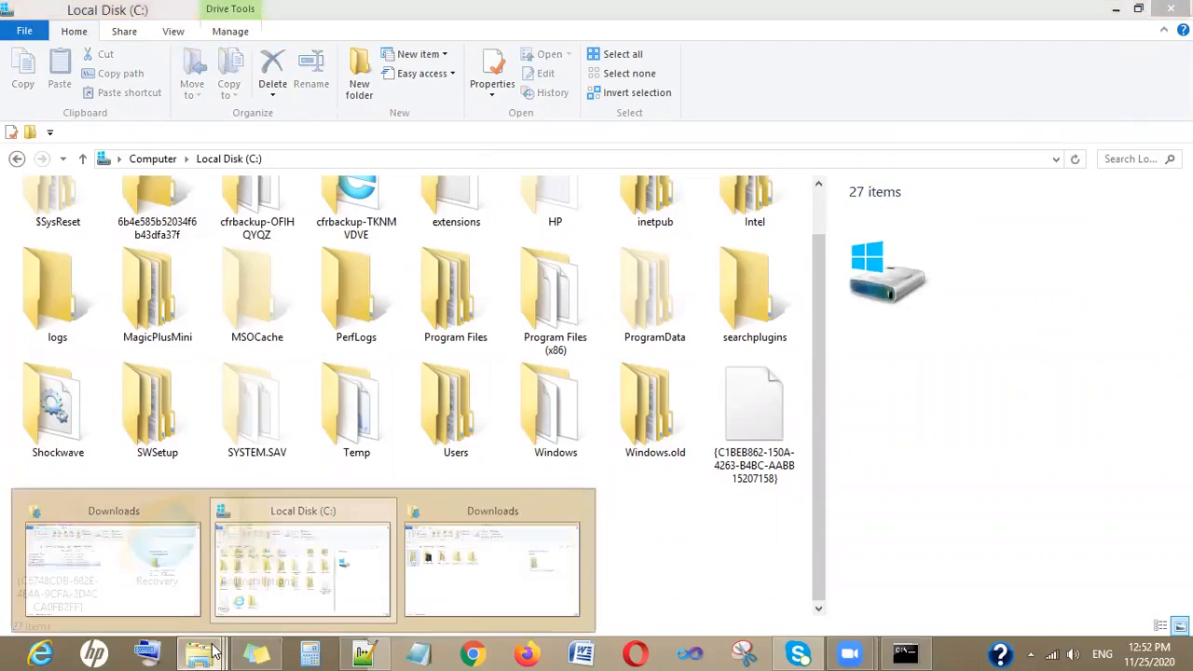
pyautogui.click(154, 584)
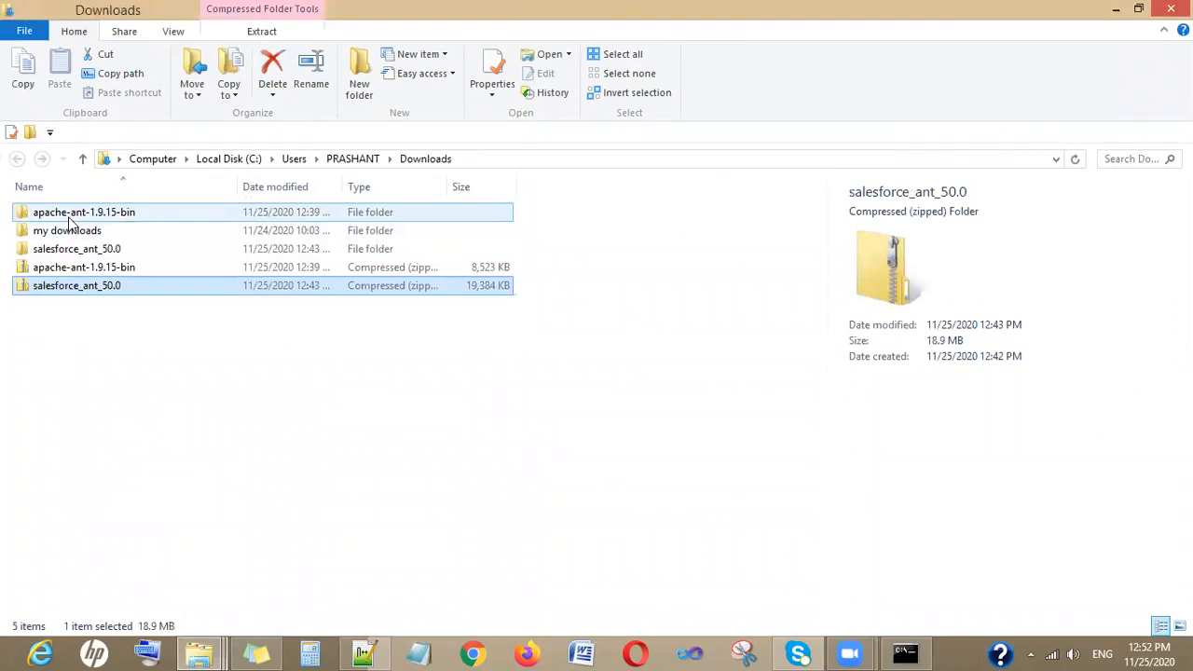
pyautogui.hotkey('ctrl', 'a')
pyautogui.click(106, 340)
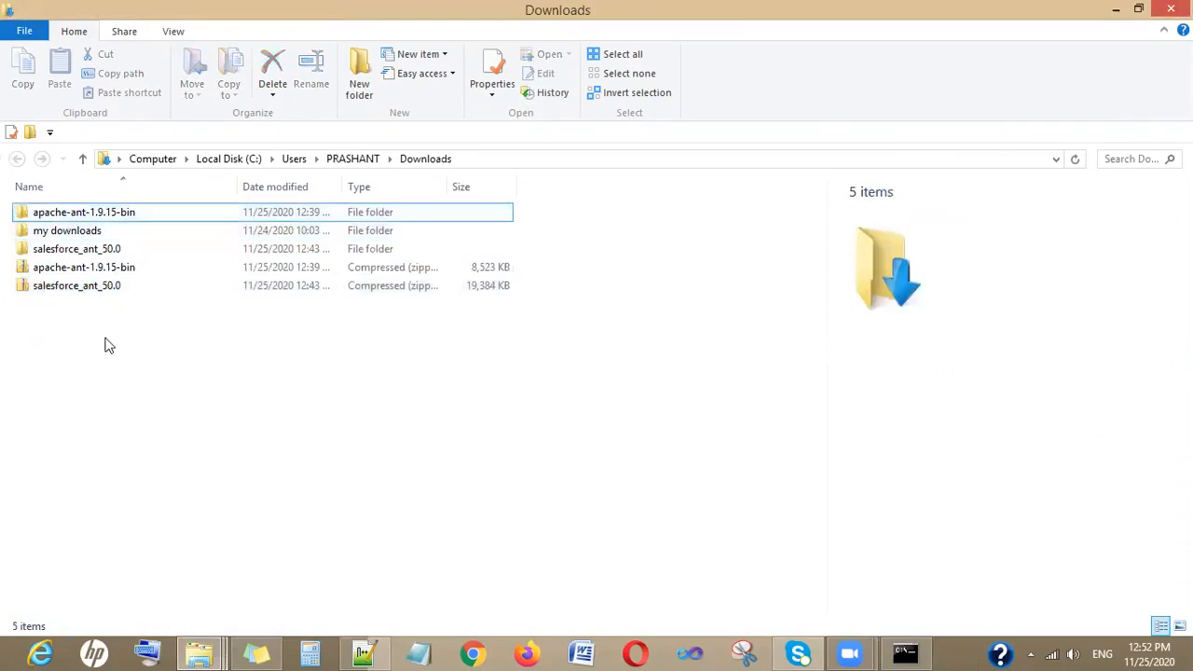
pyautogui.click(86, 254)
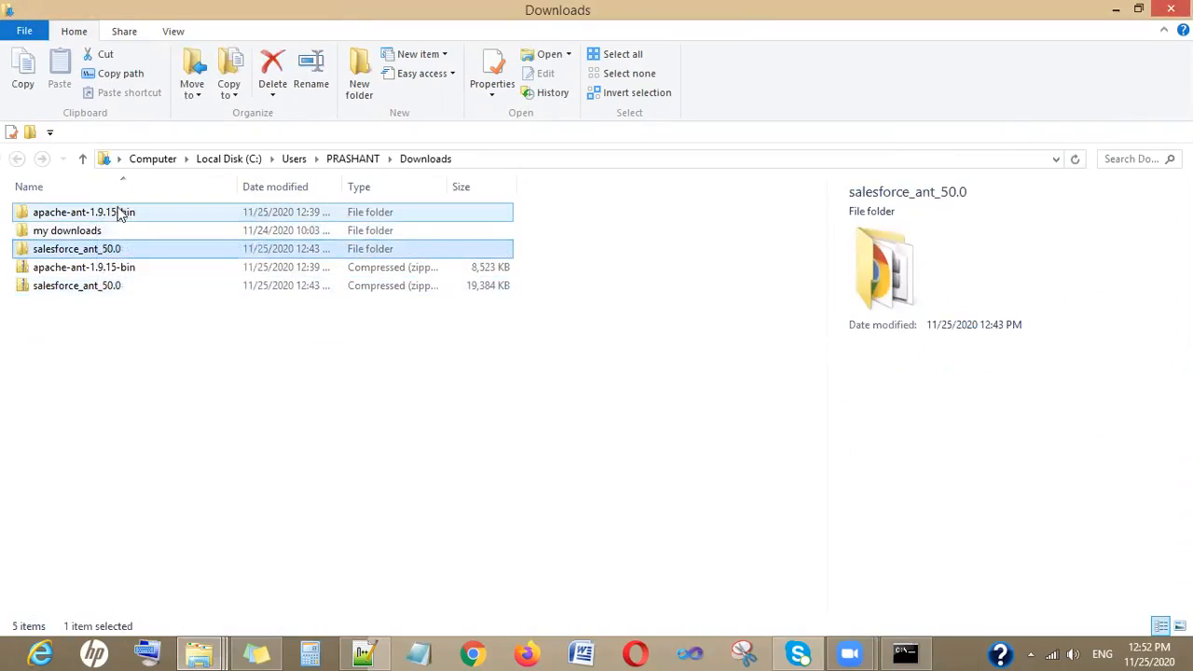
pyautogui.keyDown('shift'); pyautogui.click(119, 213); pyautogui.keyUp('shift')
pyautogui.keyDown('ctrl'); pyautogui.click(114, 216); pyautogui.keyUp('ctrl')
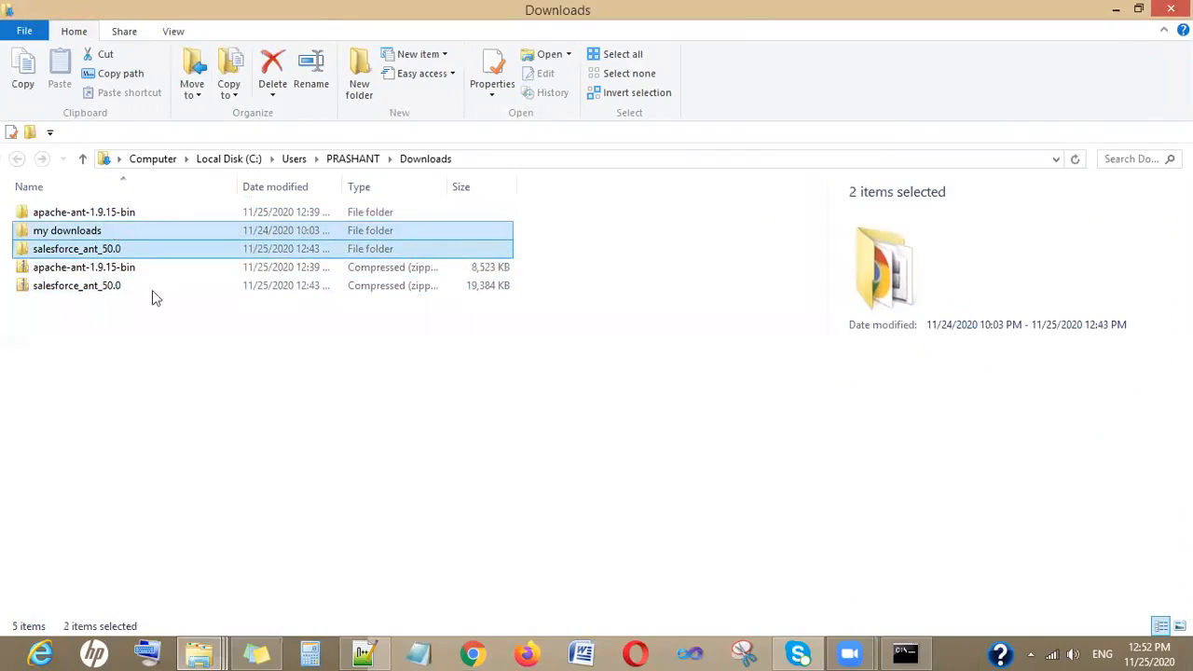
pyautogui.keyDown('ctrl'); pyautogui.click(125, 211); pyautogui.keyUp('ctrl')
pyautogui.click(93, 326)
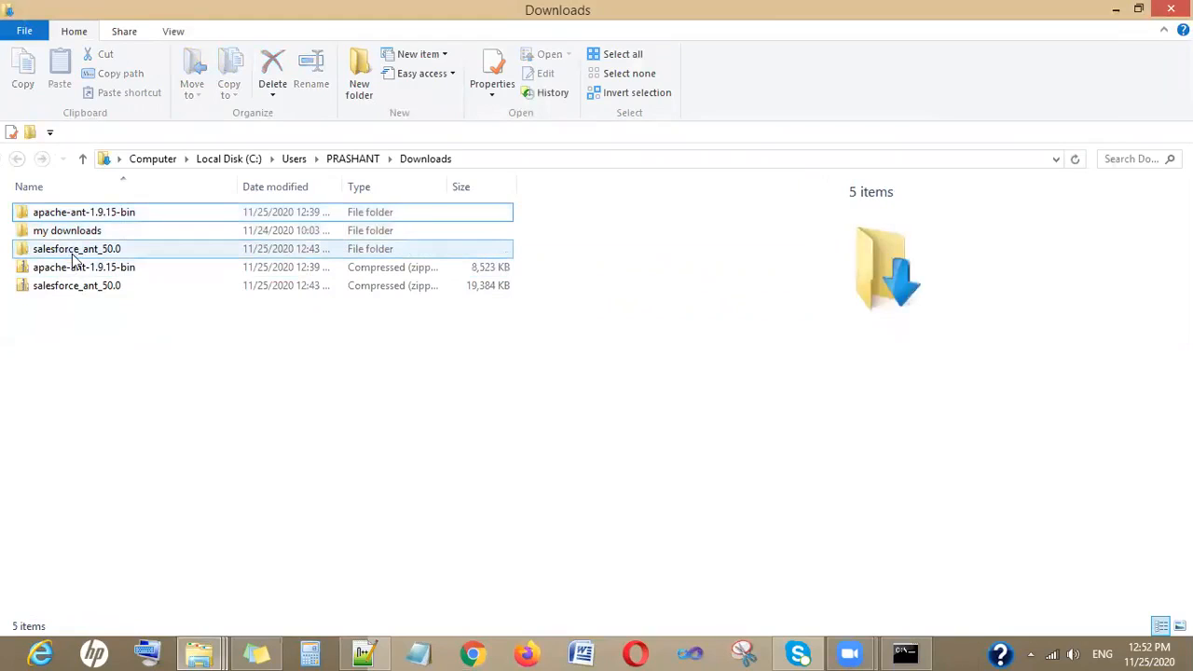
pyautogui.click(72, 253)
pyautogui.hotkey('ctrl', 'c')
pyautogui.click(198, 652)
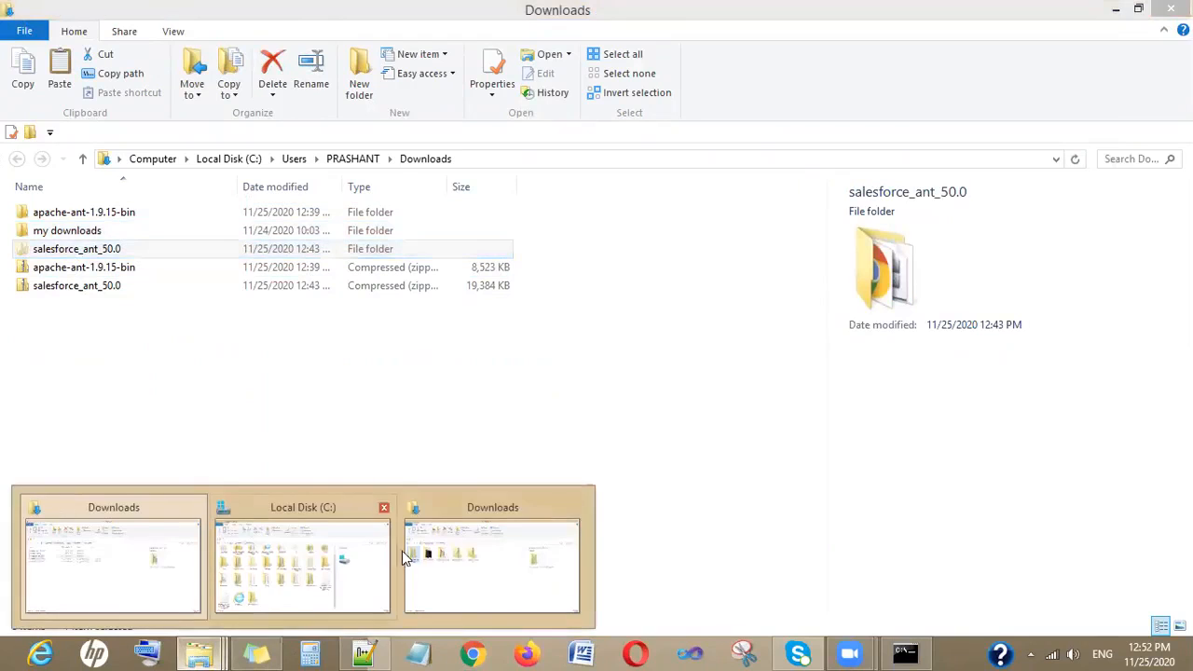
pyautogui.click(312, 583)
pyautogui.doubleClick(265, 529)
pyautogui.hotkey('ctrl', 'v')
# - Move the extracted apache-ant-1.9.15-bin folder from Downloads into the Ant Installations folder
pyautogui.click(214, 650)
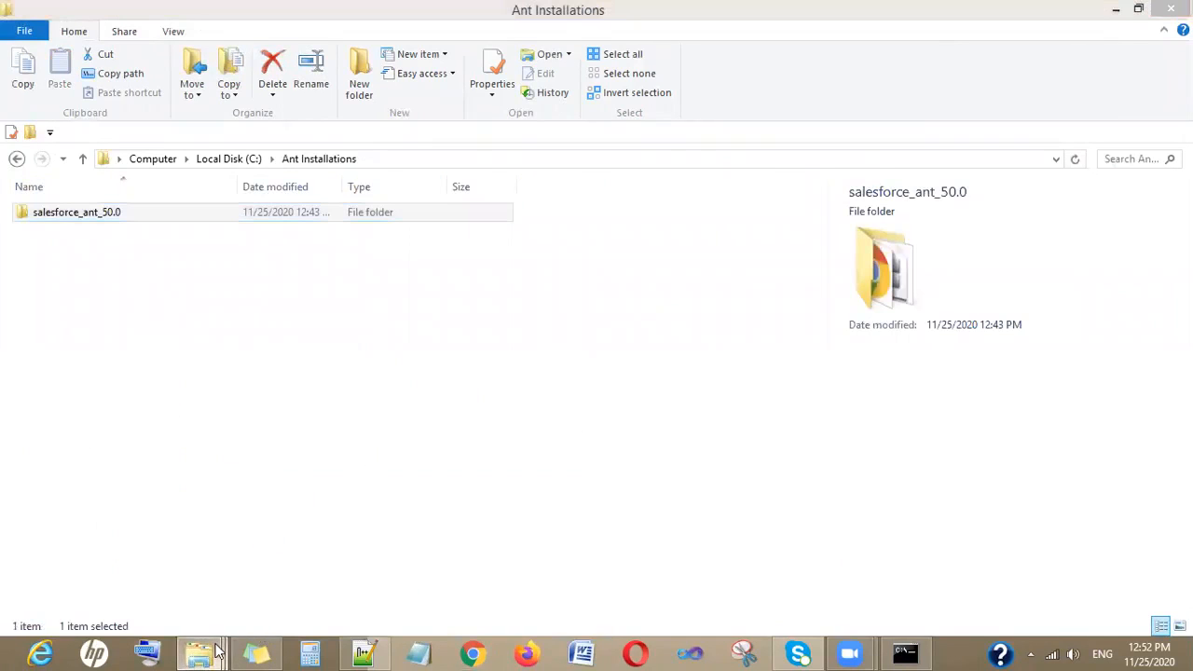
pyautogui.click(122, 567)
pyautogui.click(100, 218)
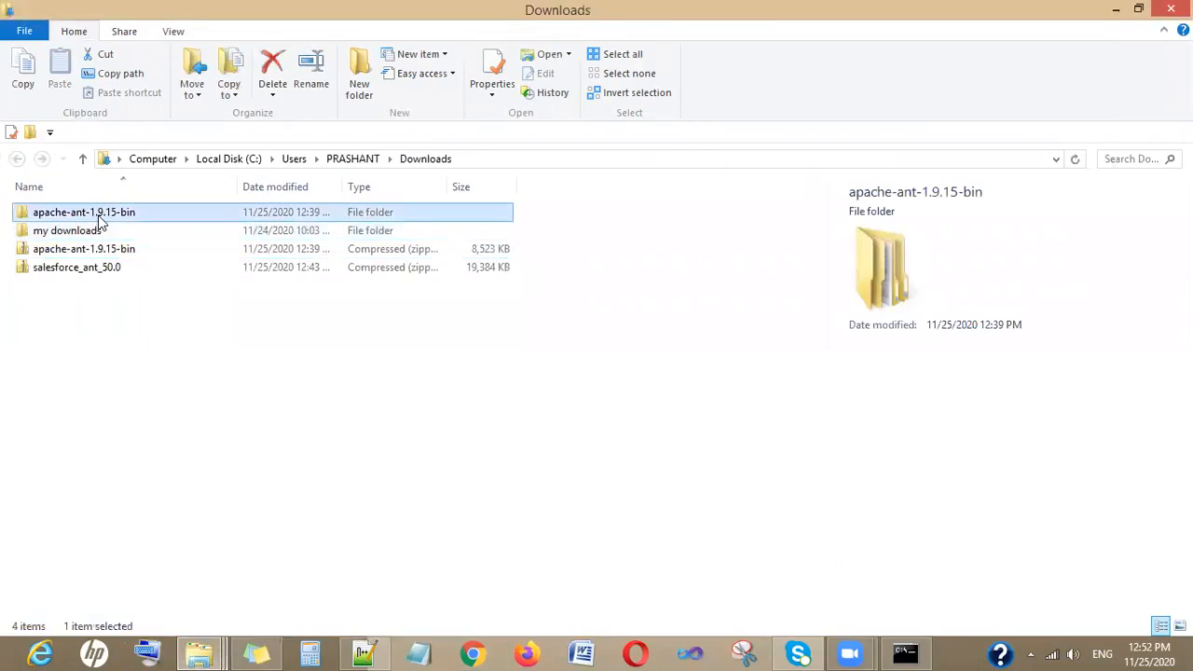
pyautogui.hotkey('ctrl', 'c')
pyautogui.click(216, 648)
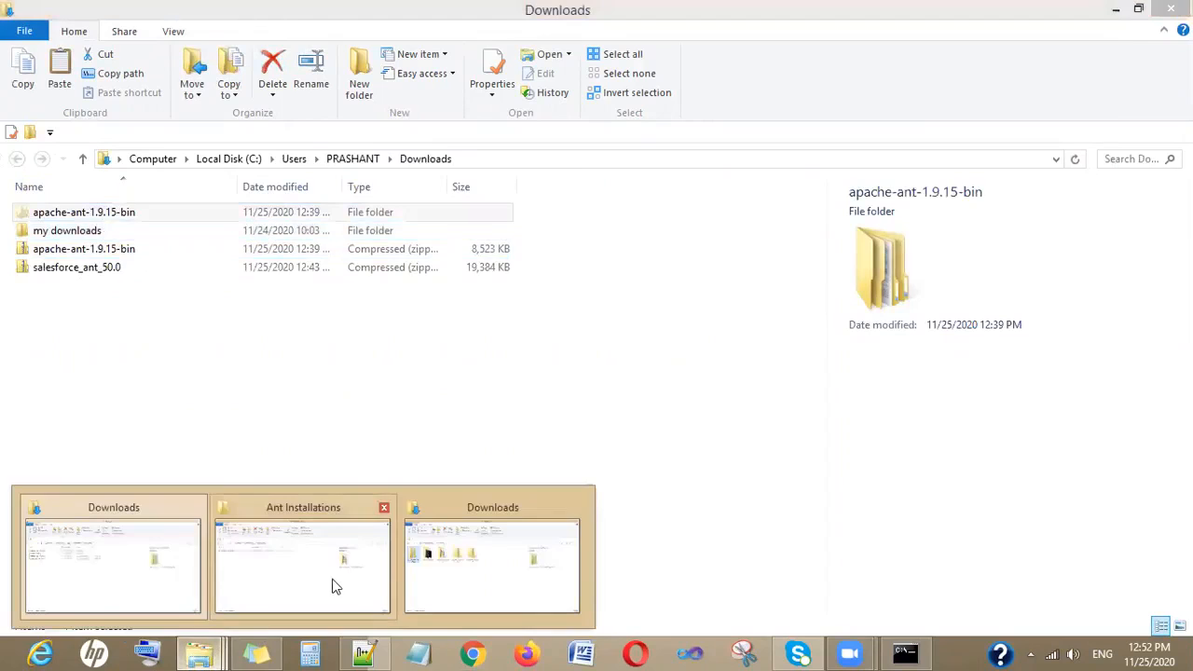
pyautogui.click(333, 586)
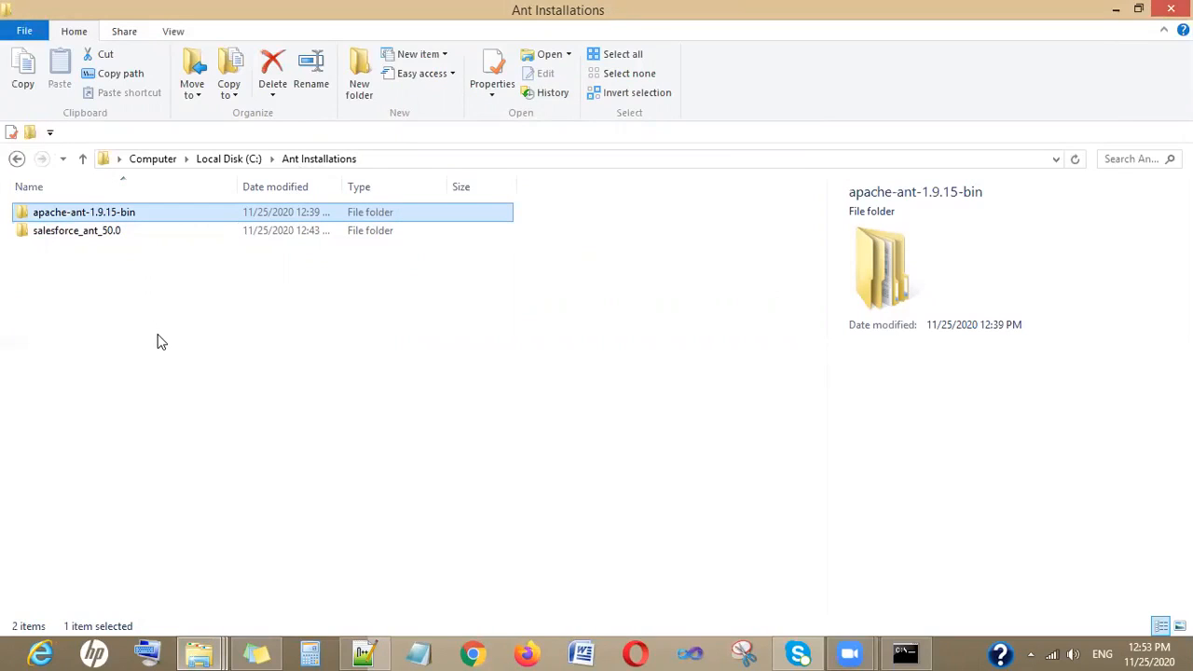
# - Copy the ant-salesforce JAR file from the salesforce_ant_50.0 folder
pyautogui.doubleClick(108, 233)
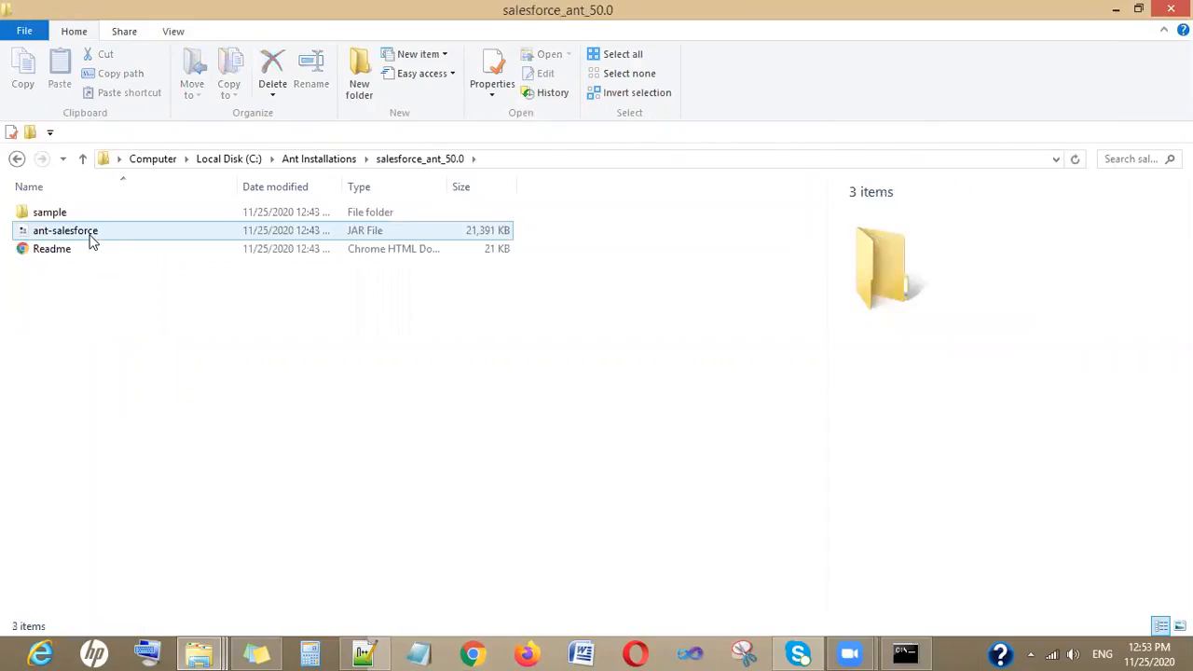
pyautogui.click(91, 241)
pyautogui.hotkey('ctrl', 'c')
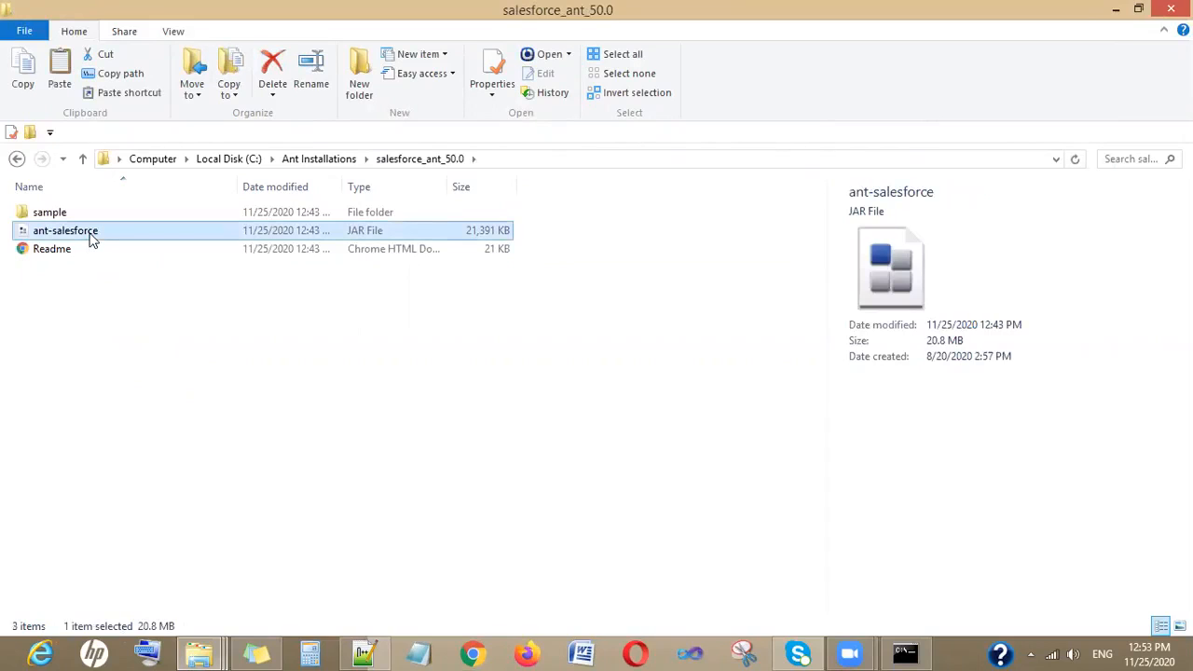
pyautogui.click(82, 159)
pyautogui.doubleClick(90, 213)
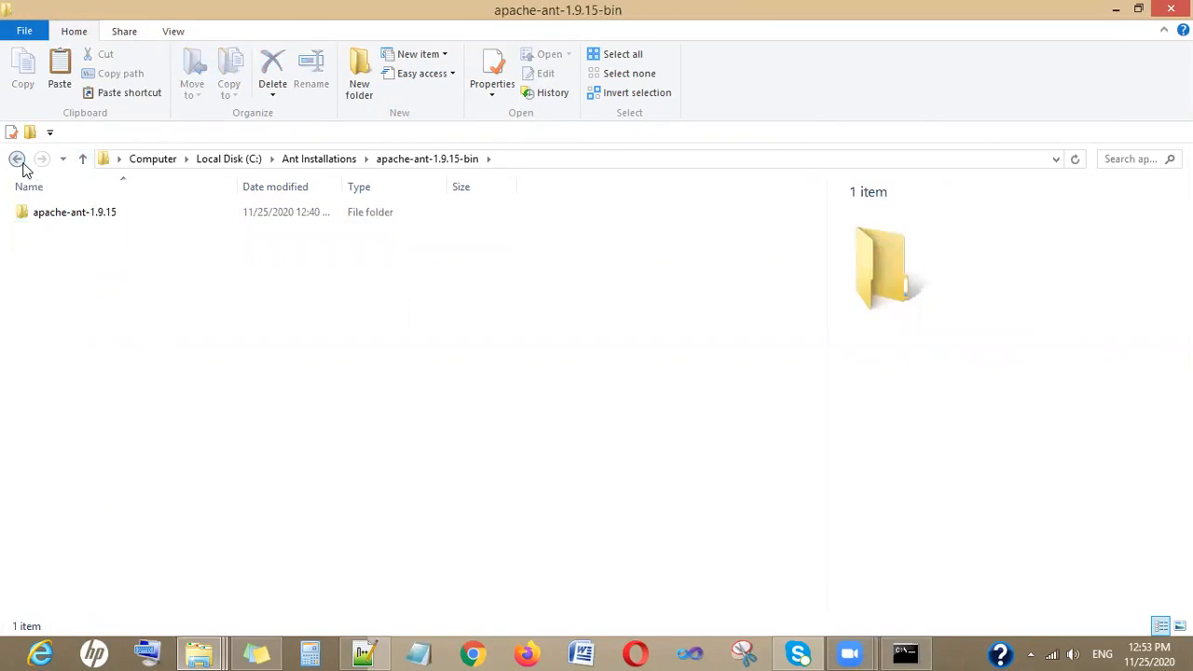
pyautogui.click(17, 158)
pyautogui.doubleClick(71, 233)
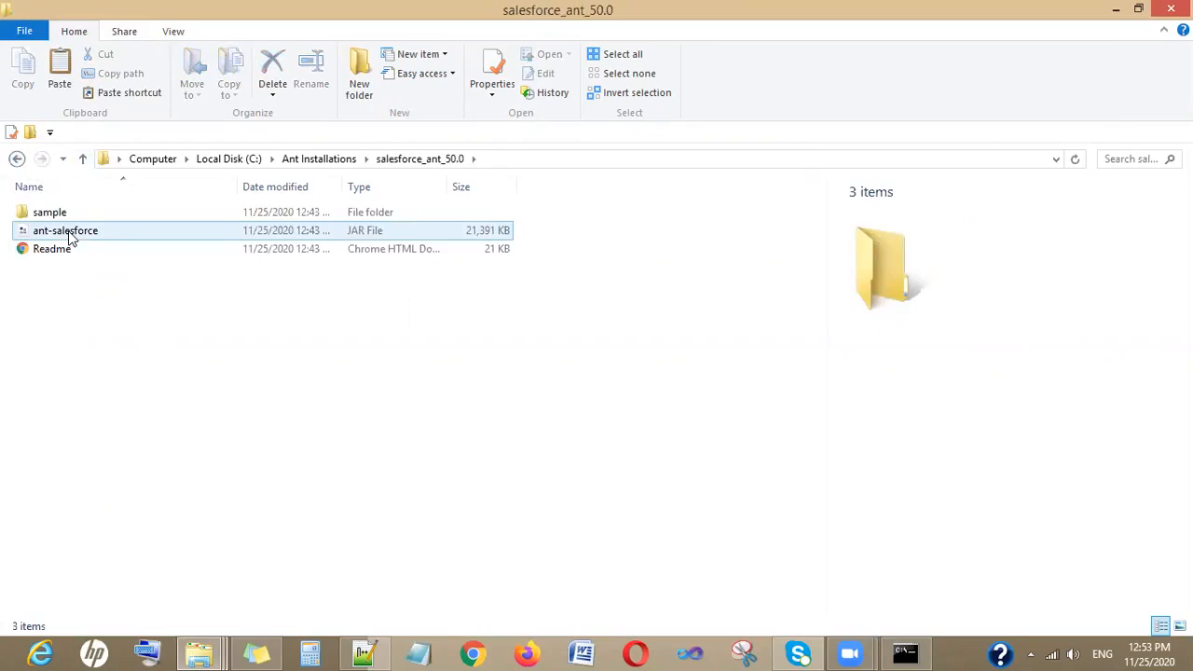
pyautogui.click(71, 235)
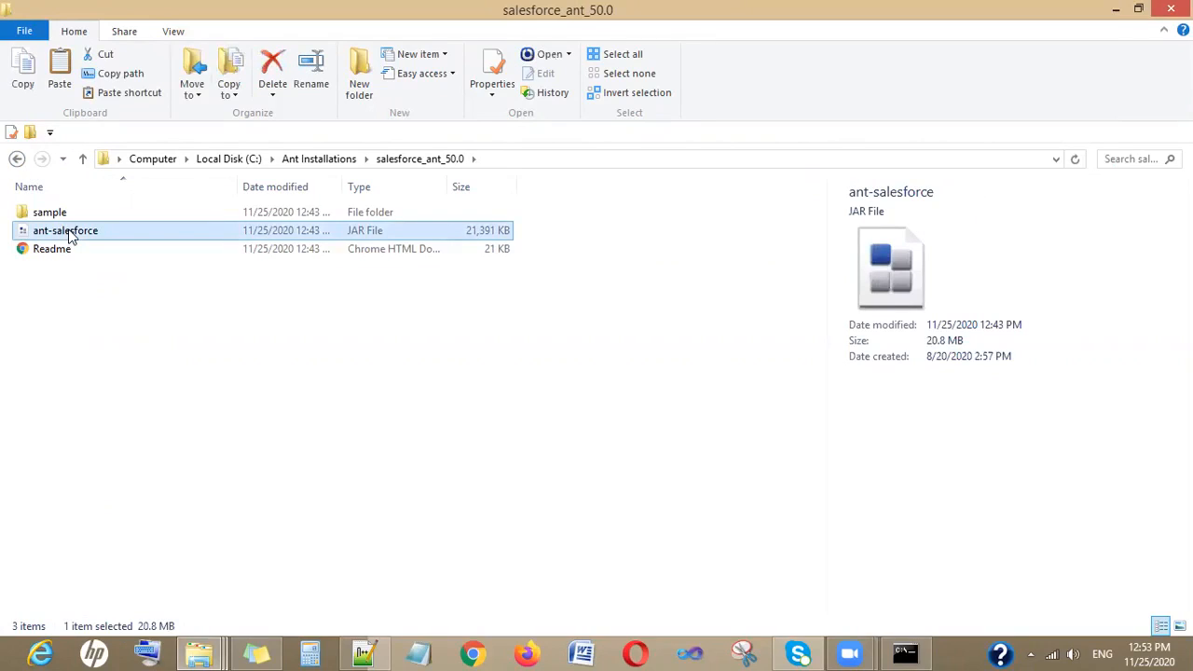
pyautogui.click(16, 159)
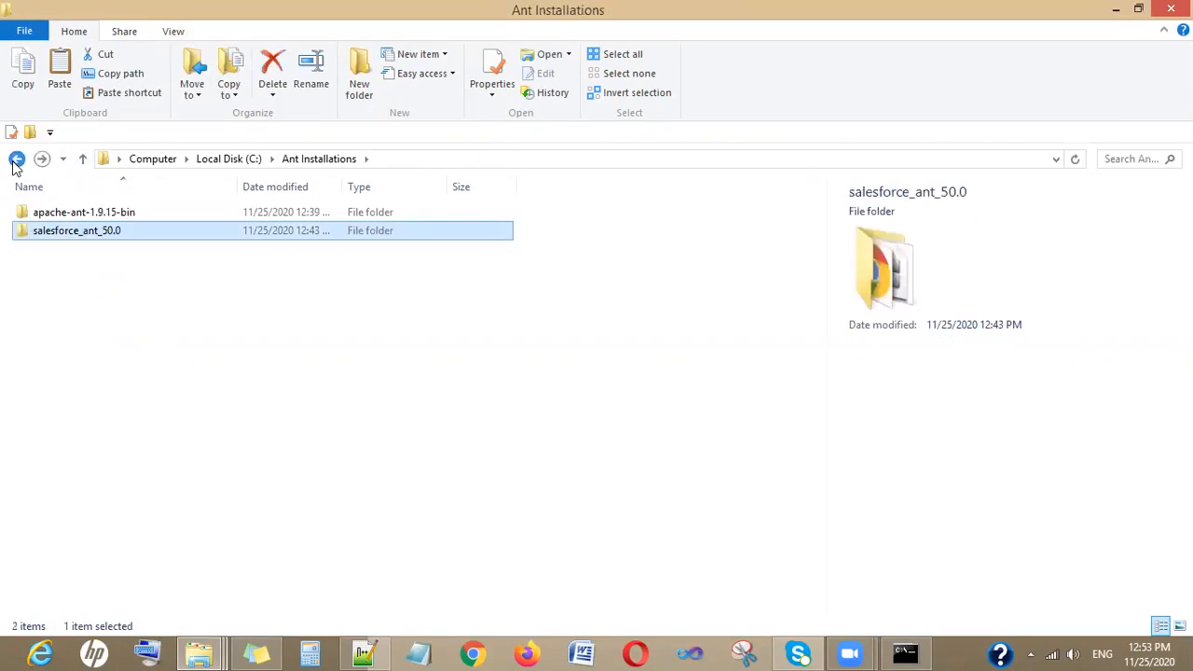
# - Paste the ant-salesforce JAR into the apache-ant-1.9.15-bin\apache-ant-1.9.15\lib folder
pyautogui.doubleClick(79, 212)
pyautogui.doubleClick(80, 212)
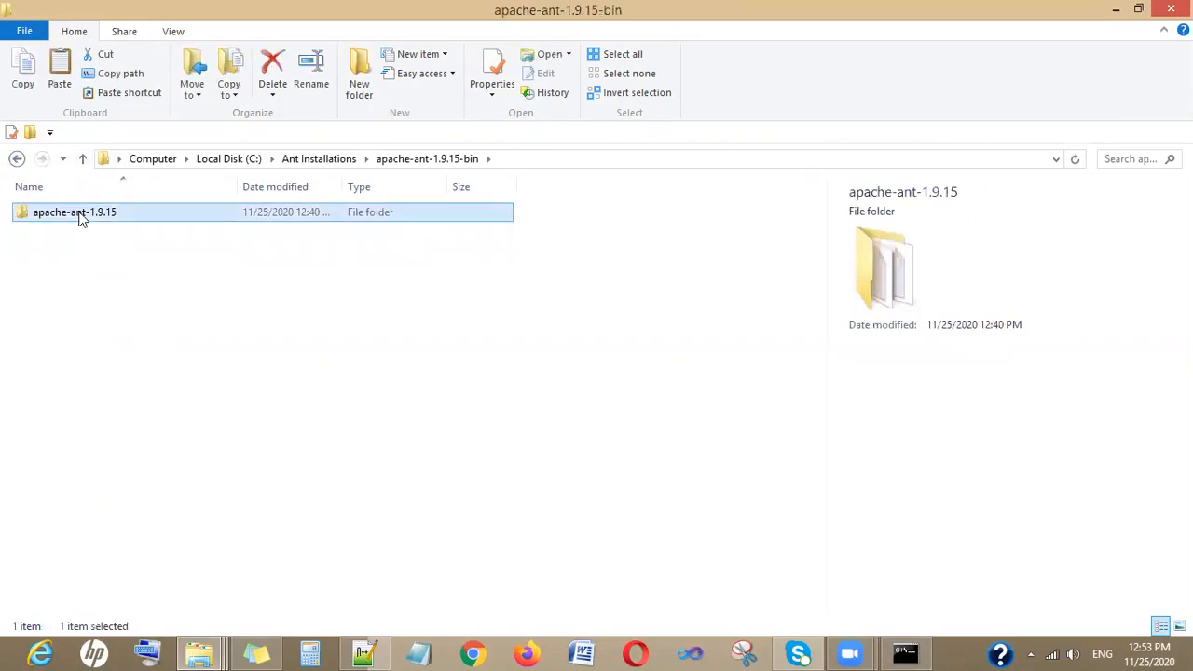
pyautogui.doubleClick(75, 248)
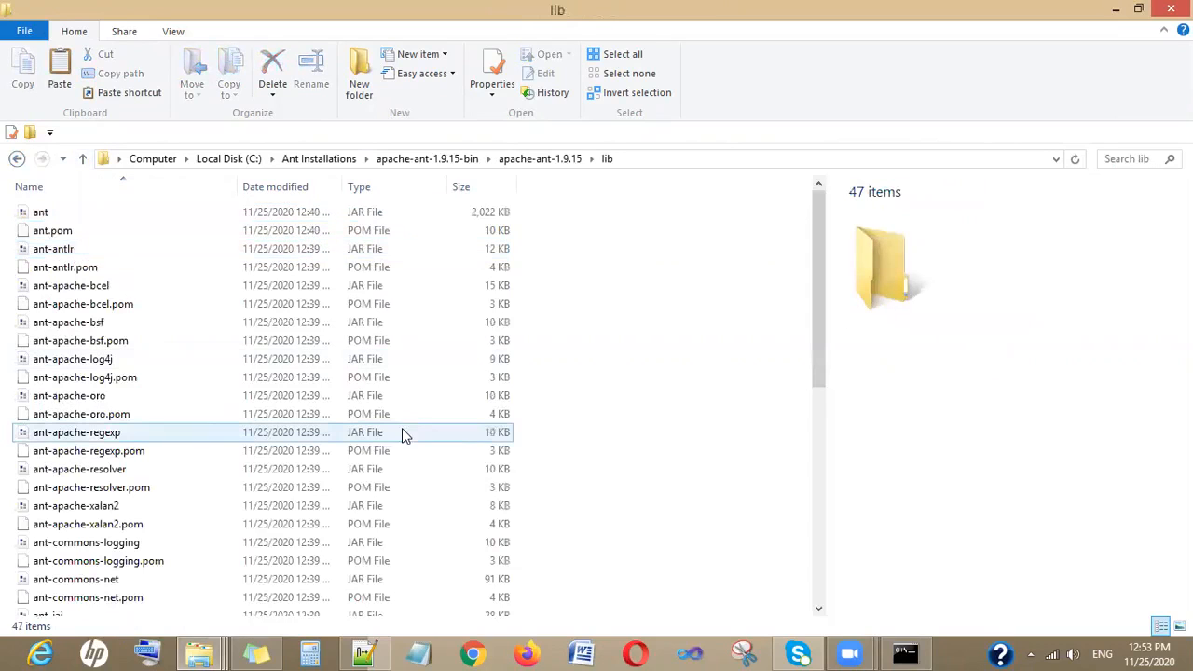
pyautogui.hotkey('ctrl', 'v')
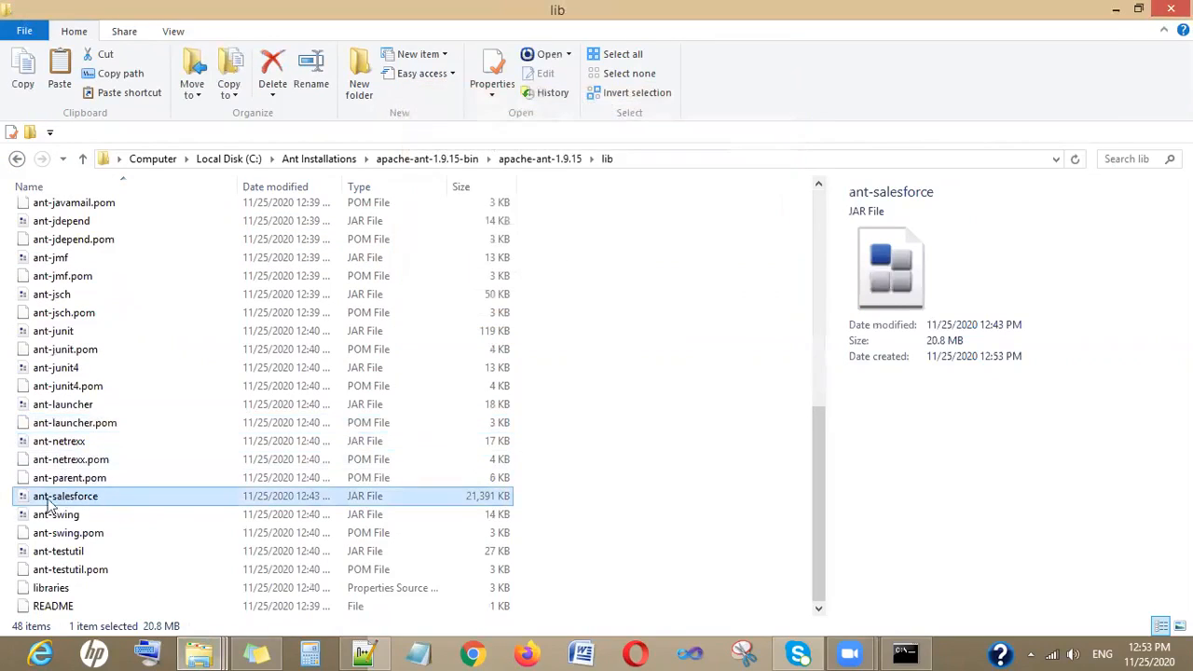
# - Return to the Ant Installations folder and review the installation checklist in the open notes file
pyautogui.click(82, 159)
pyautogui.click(82, 159)
pyautogui.click(82, 160)
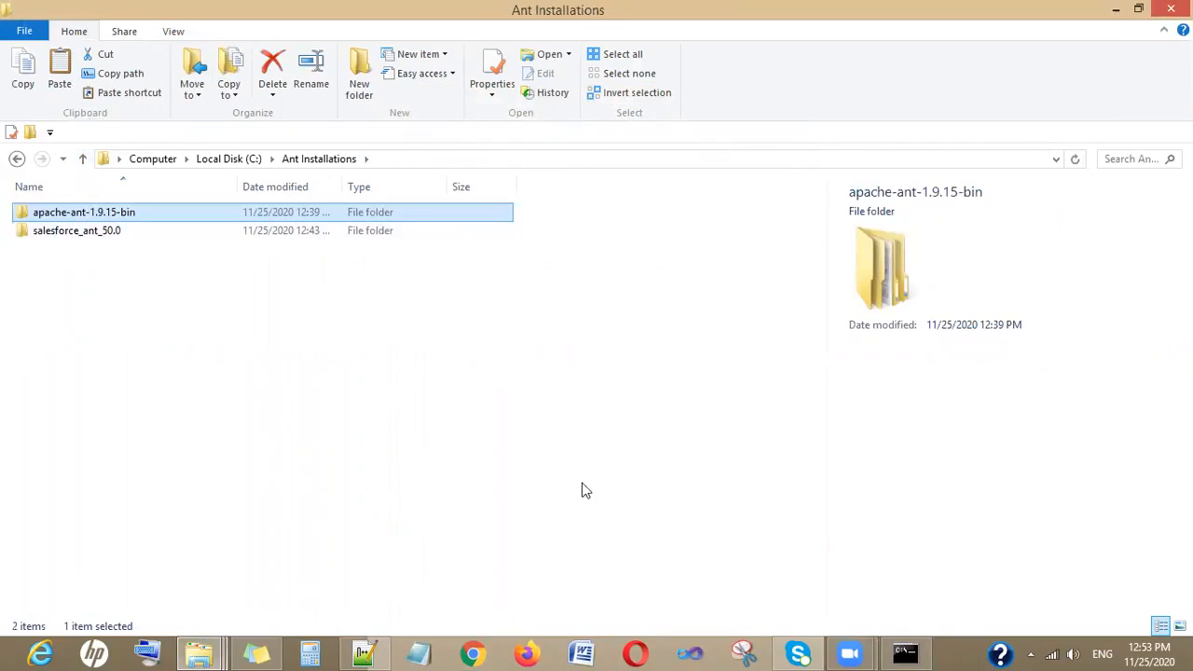
pyautogui.click(376, 650)
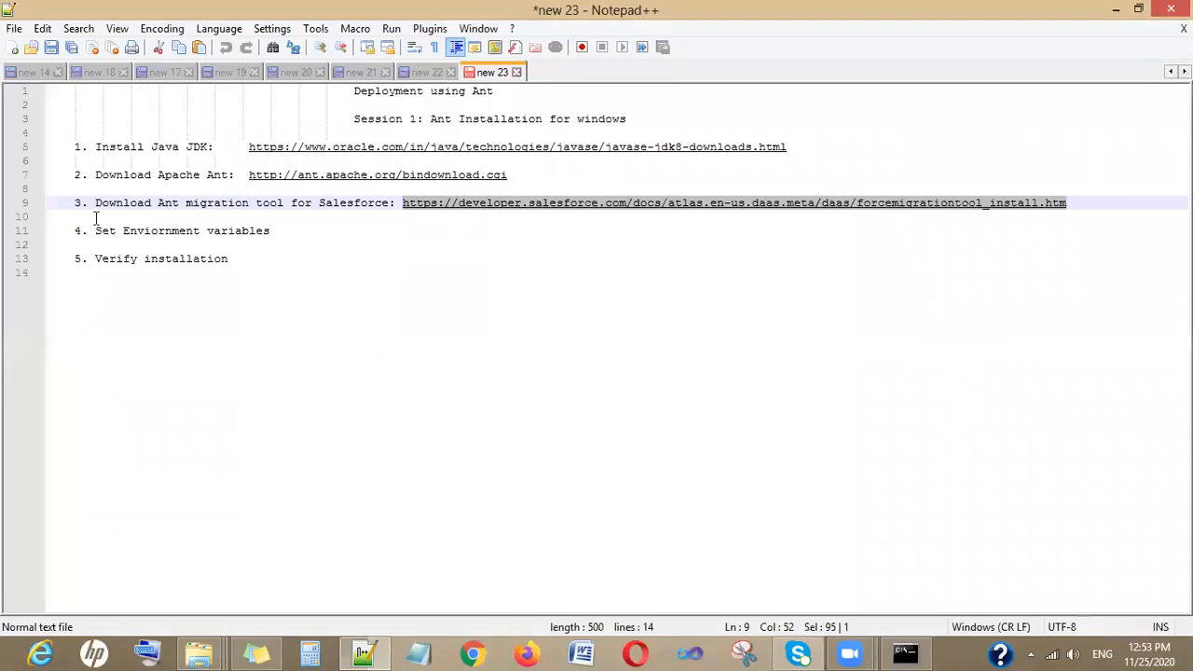
pyautogui.moveTo(75, 146); pyautogui.dragTo(317, 216)
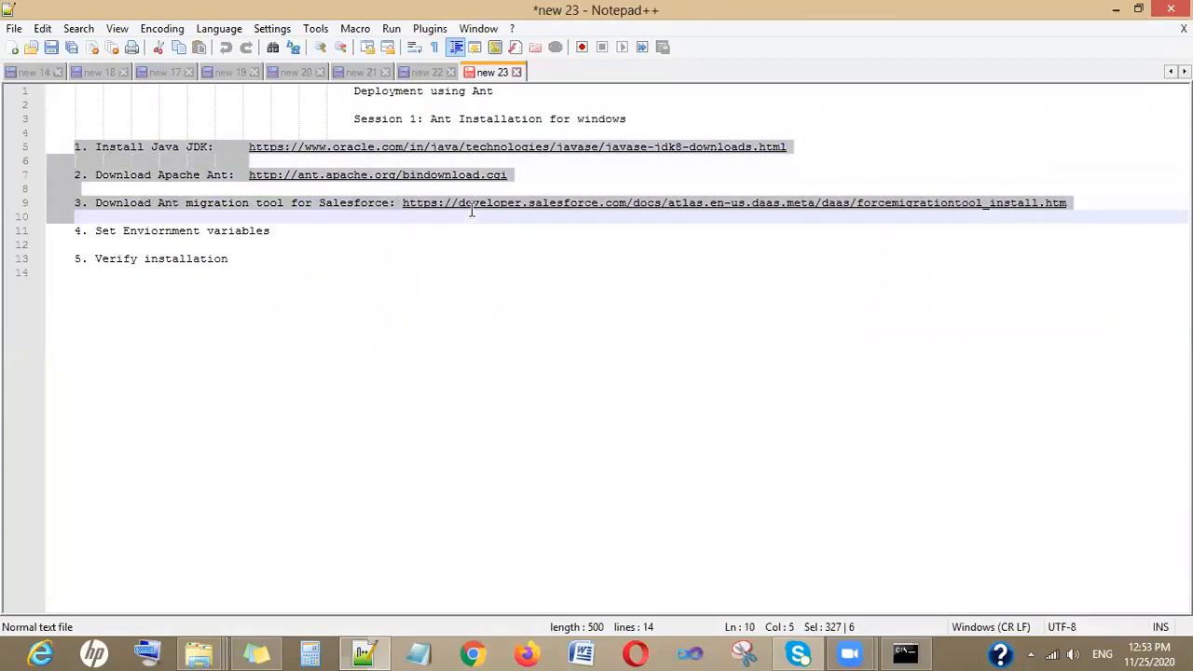
pyautogui.click(317, 254)
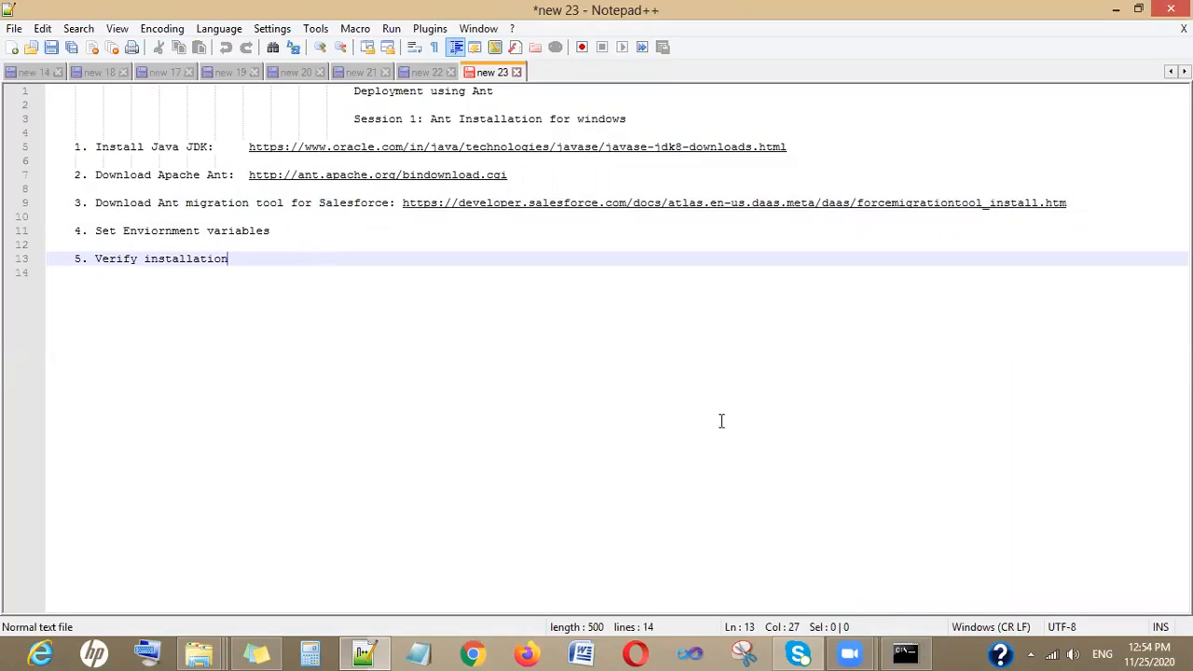
pyautogui.click(280, 232)
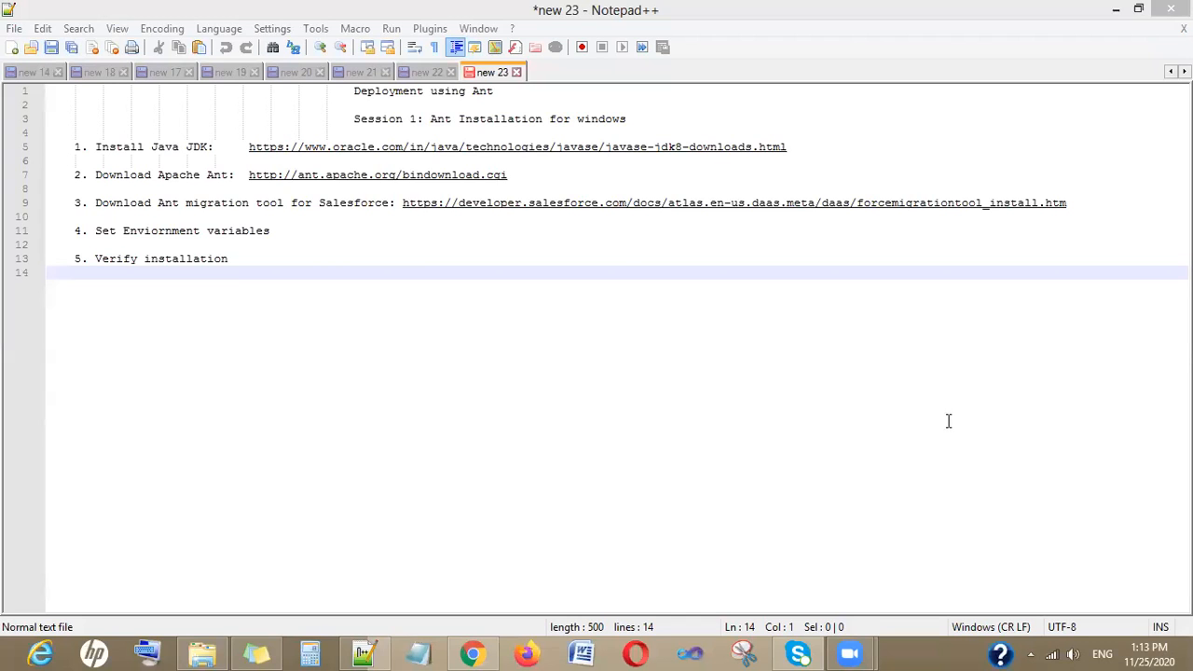
pyautogui.click(379, 256)
pyautogui.click(291, 228)
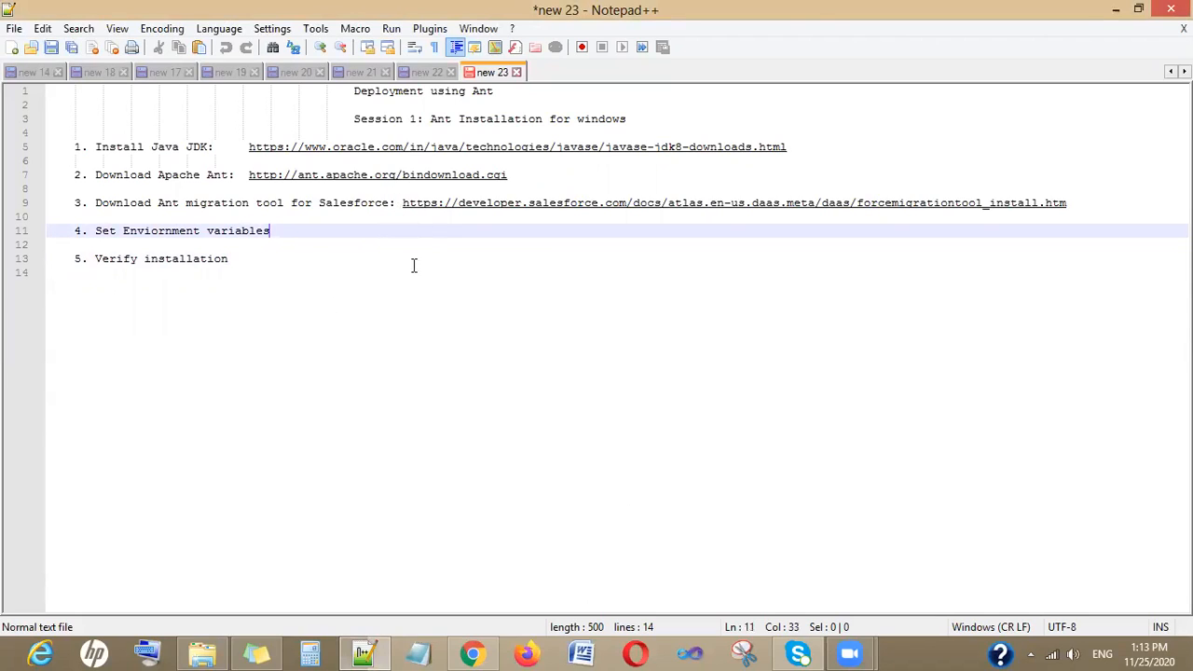
pyautogui.click(1115, 9)
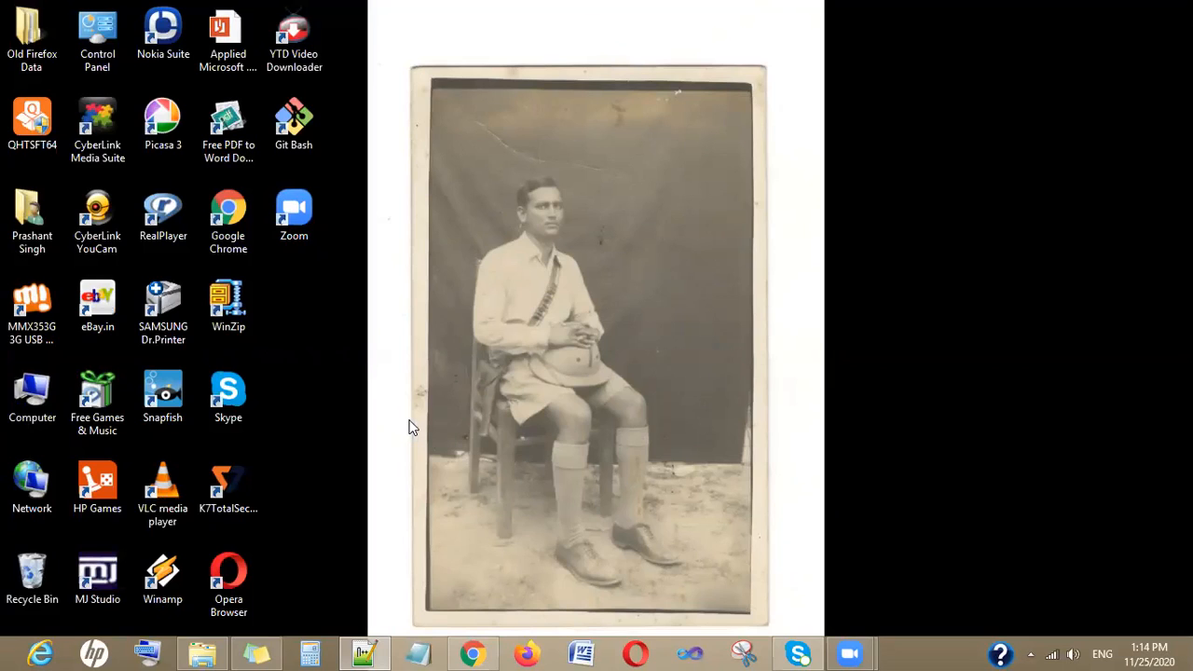
# - Open the Environment Variables dialog from the Computer's properties and advanced system settings
pyautogui.rightClick(34, 402)
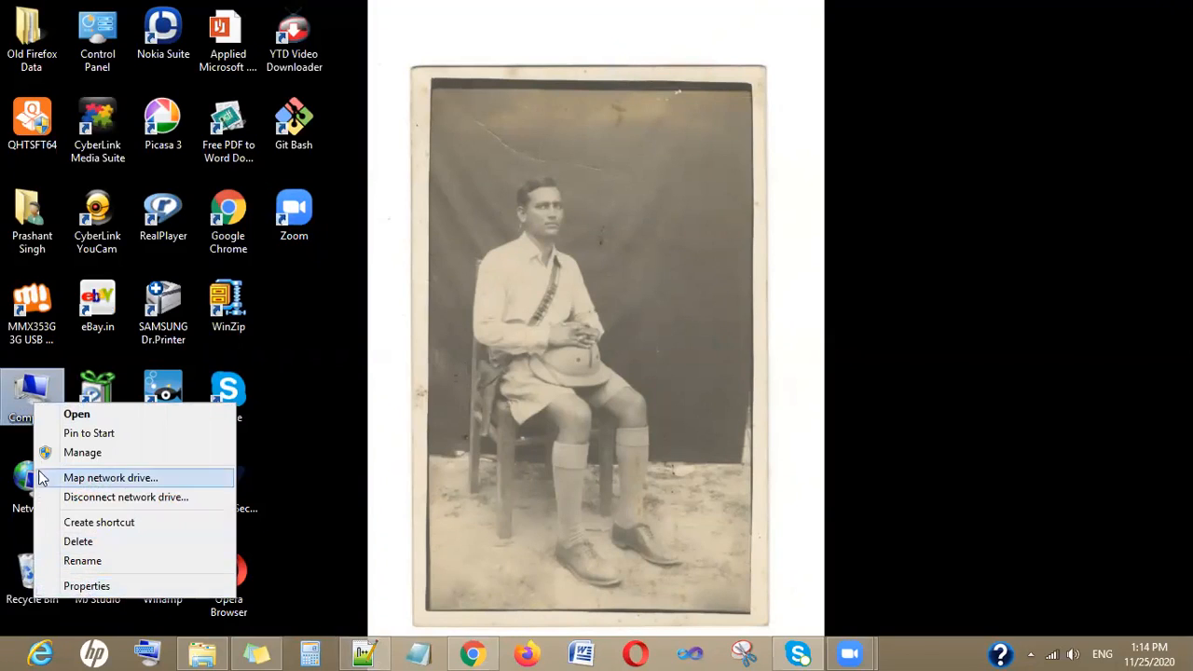
pyautogui.click(325, 449)
pyautogui.click(35, 399)
pyautogui.rightClick(37, 403)
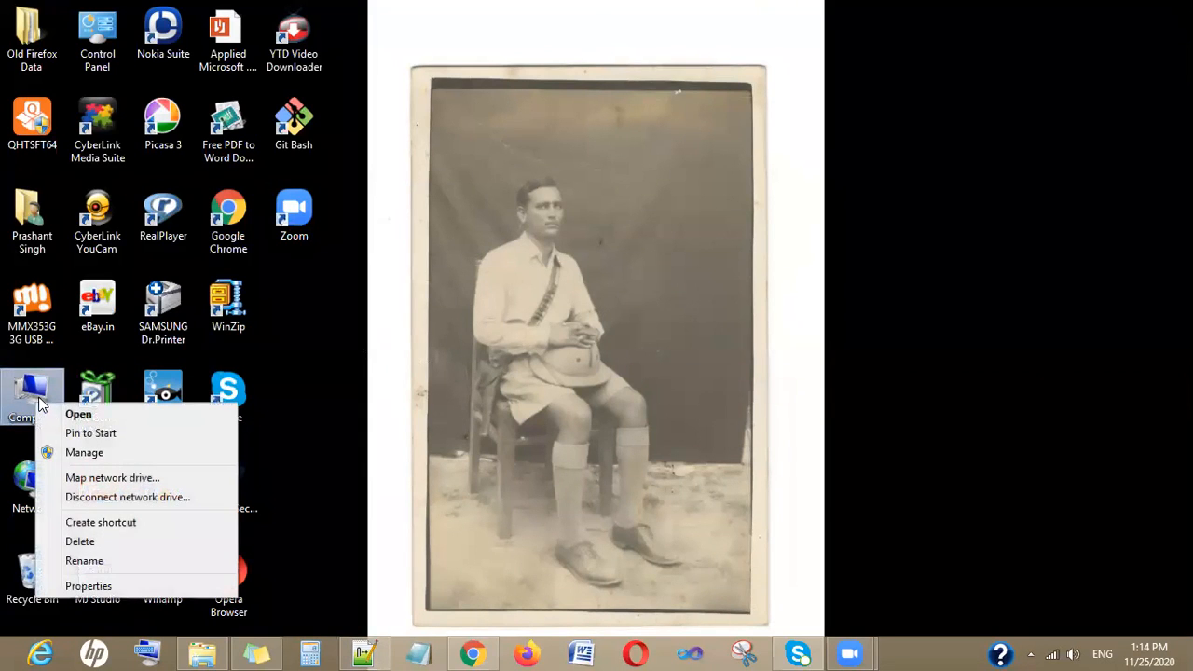
pyautogui.click(105, 584)
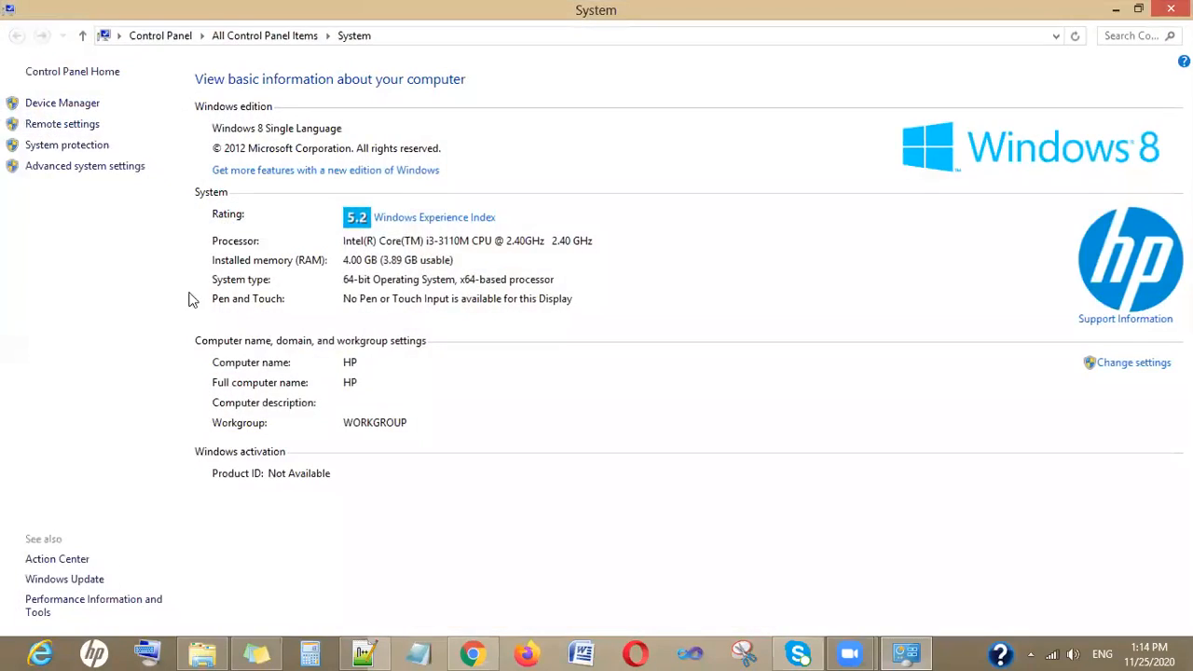
pyautogui.click(66, 167)
pyautogui.click(314, 410)
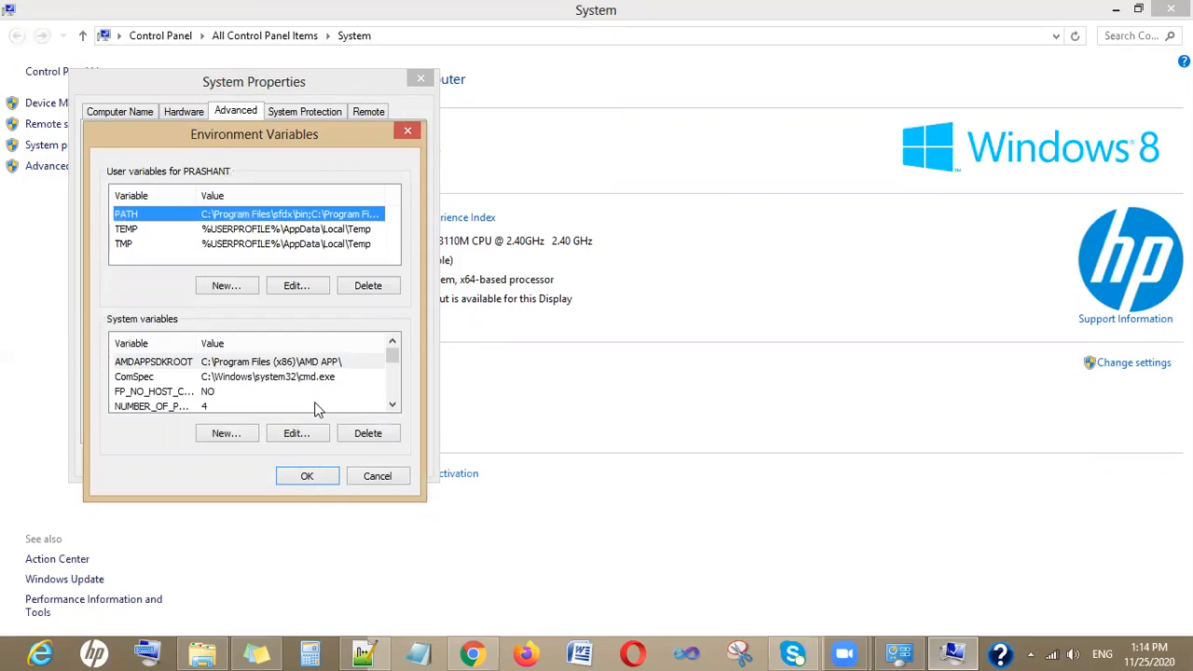
# - Create a new user variable named ANT_HOME
pyautogui.click(224, 287)
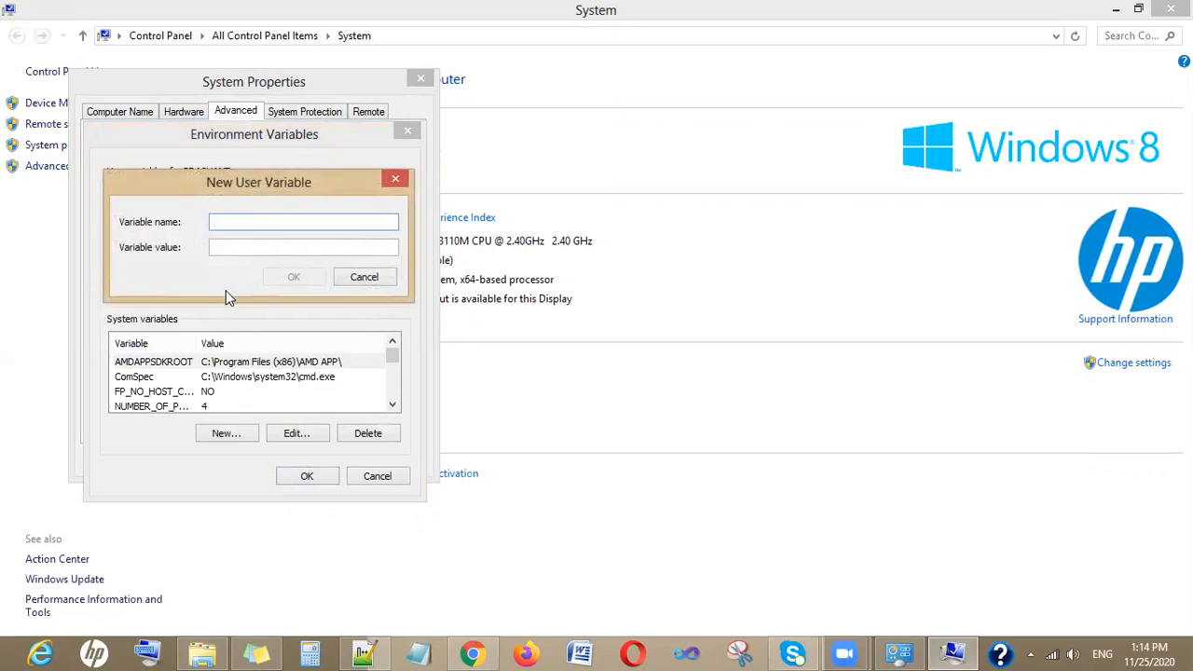
pyautogui.write('ANT_HOME')
pyautogui.press('Tab')
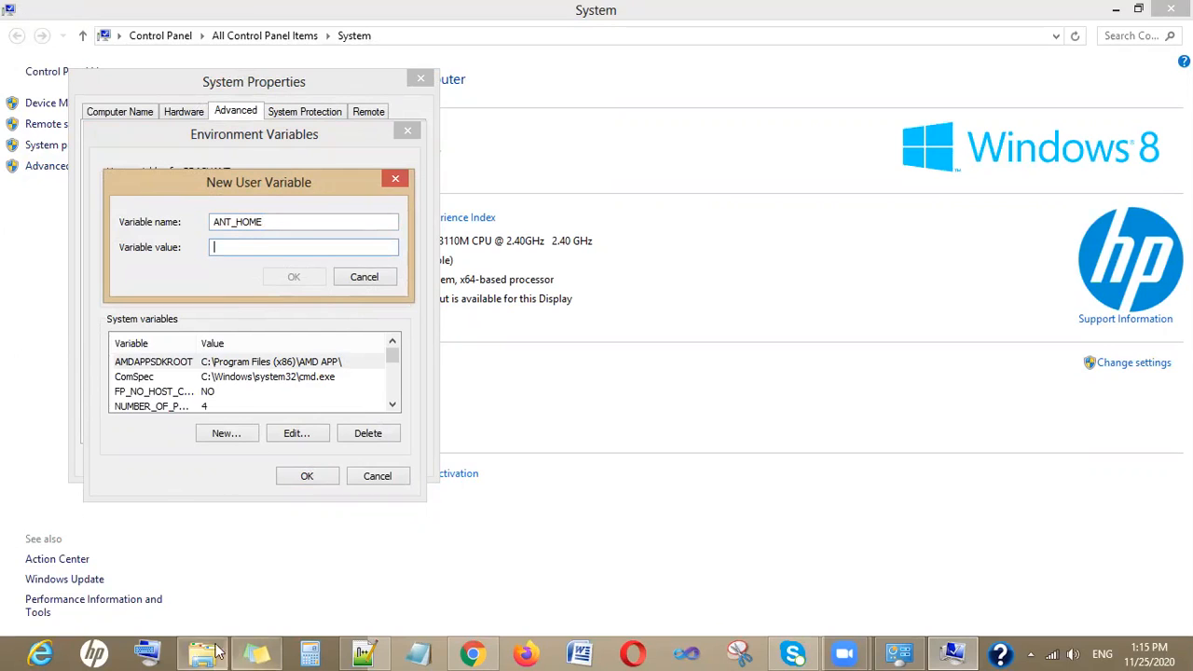
# - Copy the full path of the C:\Ant Installations\apache-ant-1.9.15-bin\apache-ant-1.9.15 folder
pyautogui.moveTo(205, 652)
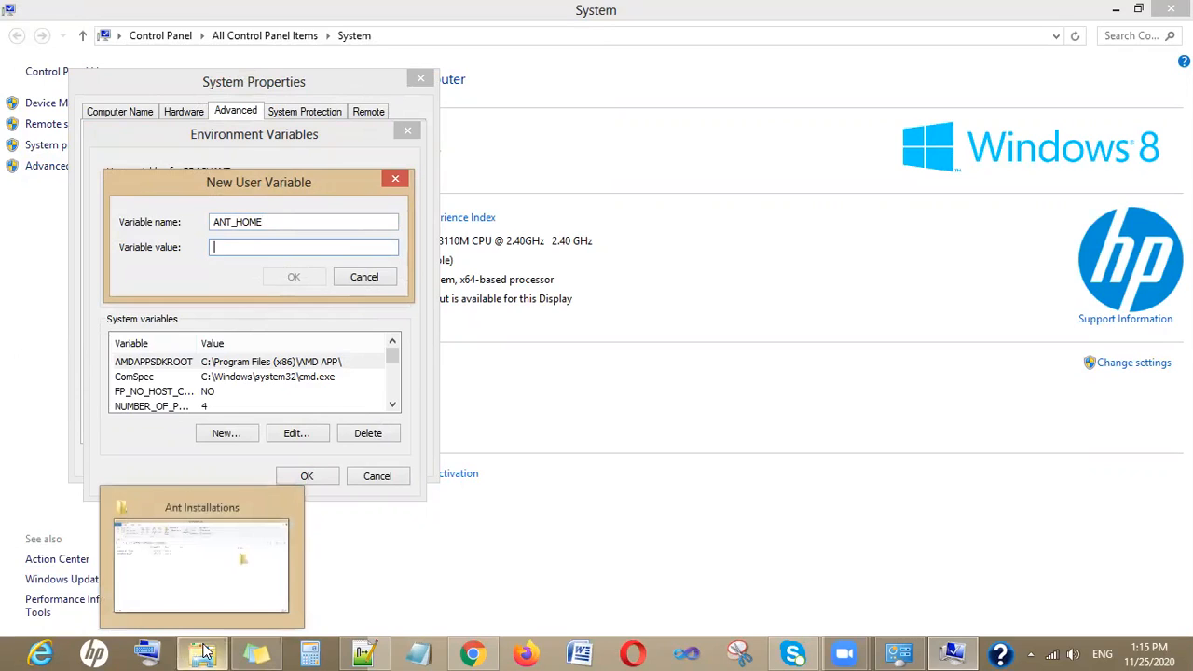
pyautogui.click(211, 568)
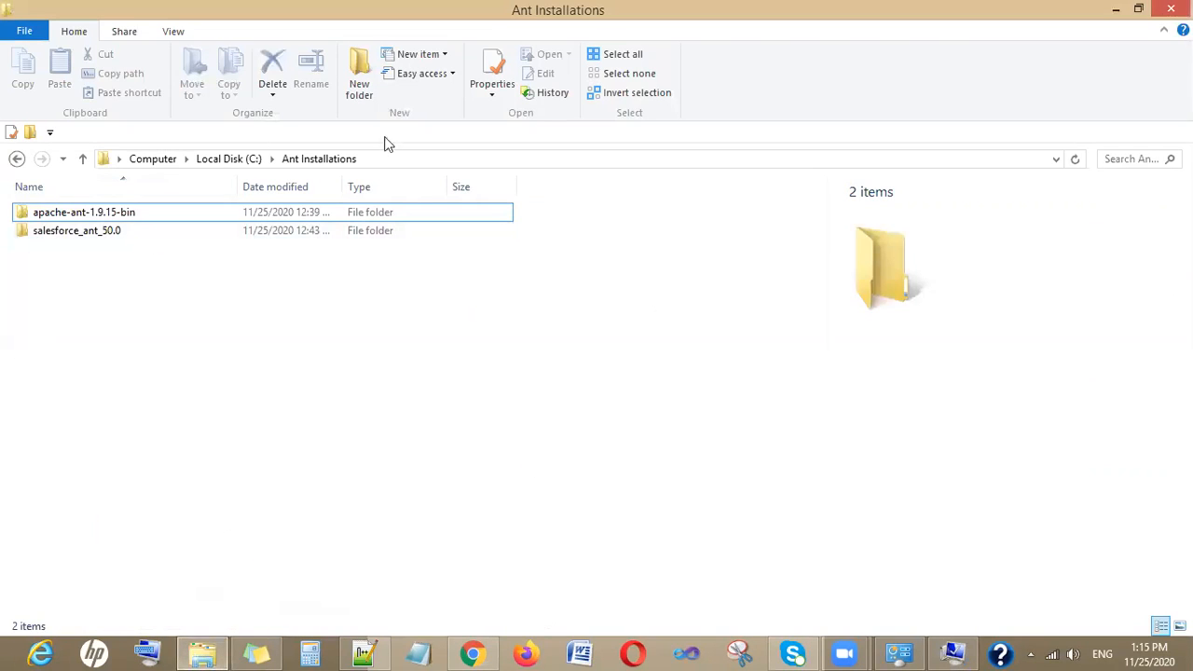
pyautogui.click(88, 213)
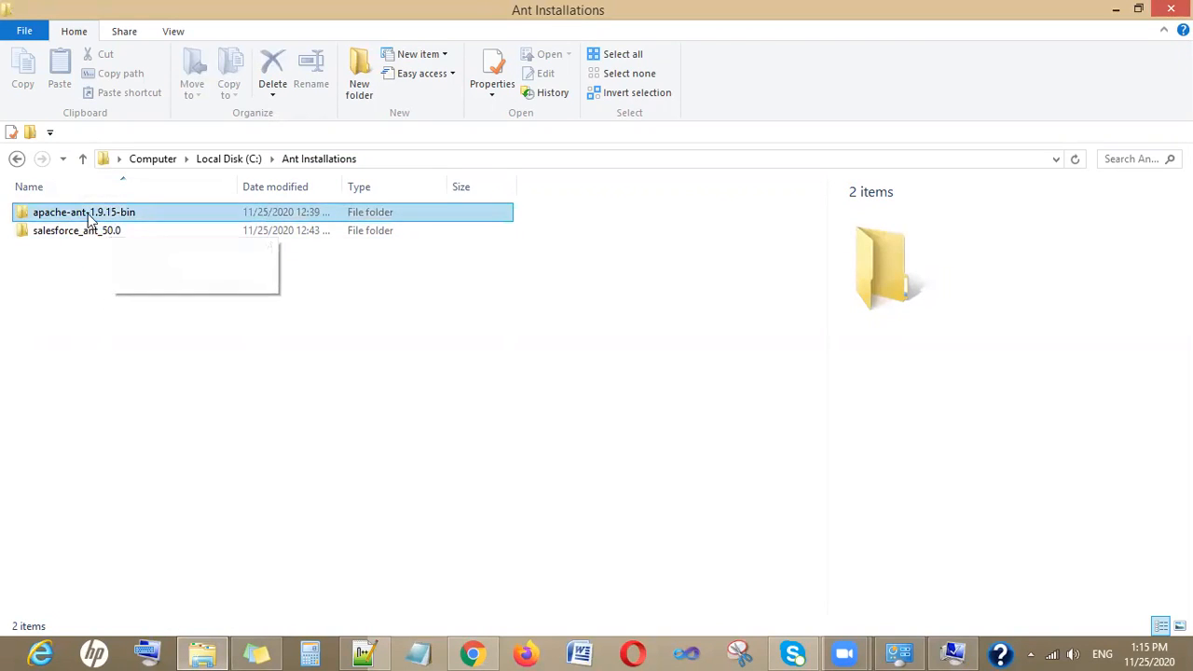
pyautogui.doubleClick(91, 215)
pyautogui.doubleClick(90, 216)
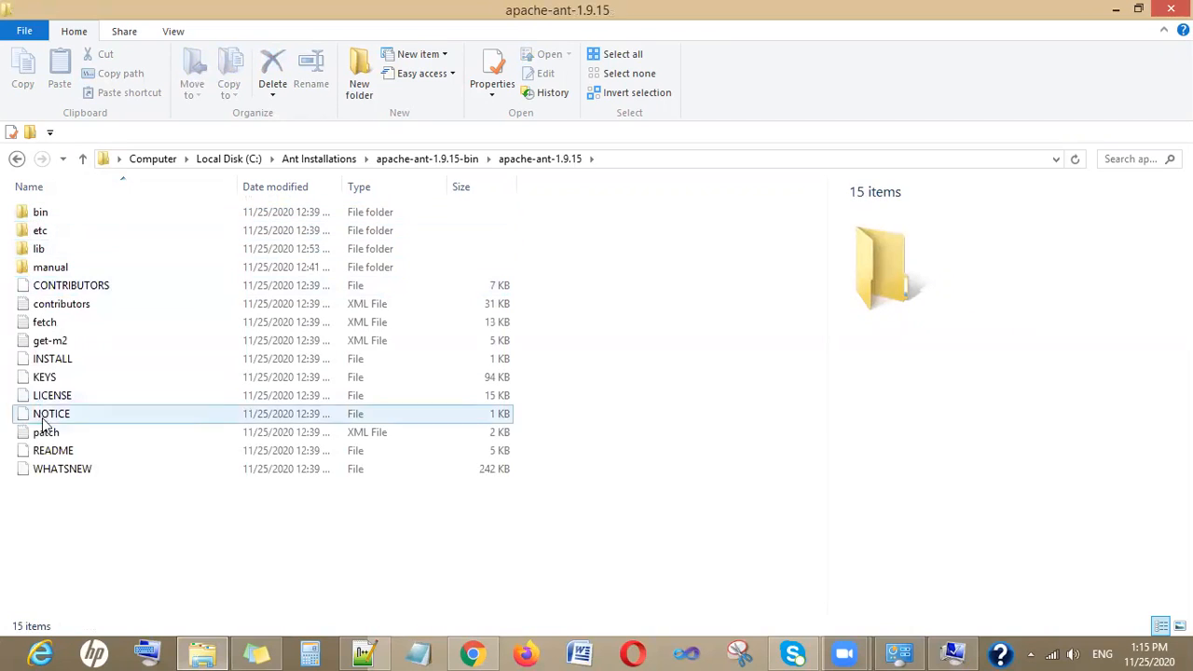
pyautogui.click(20, 160)
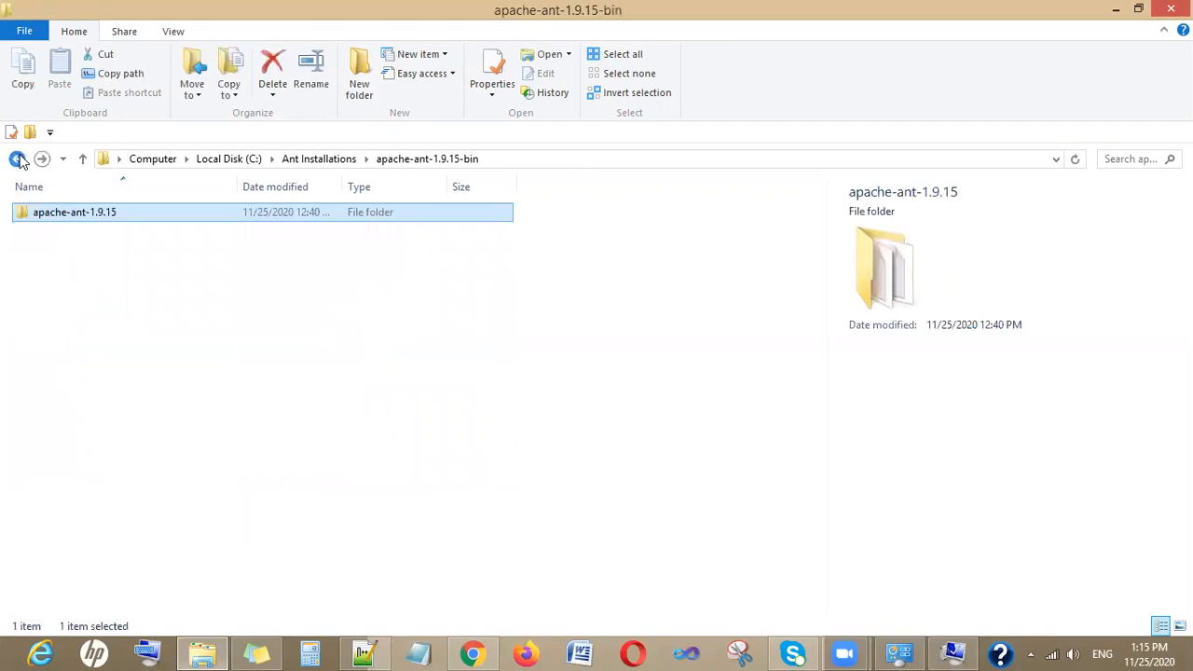
pyautogui.doubleClick(85, 216)
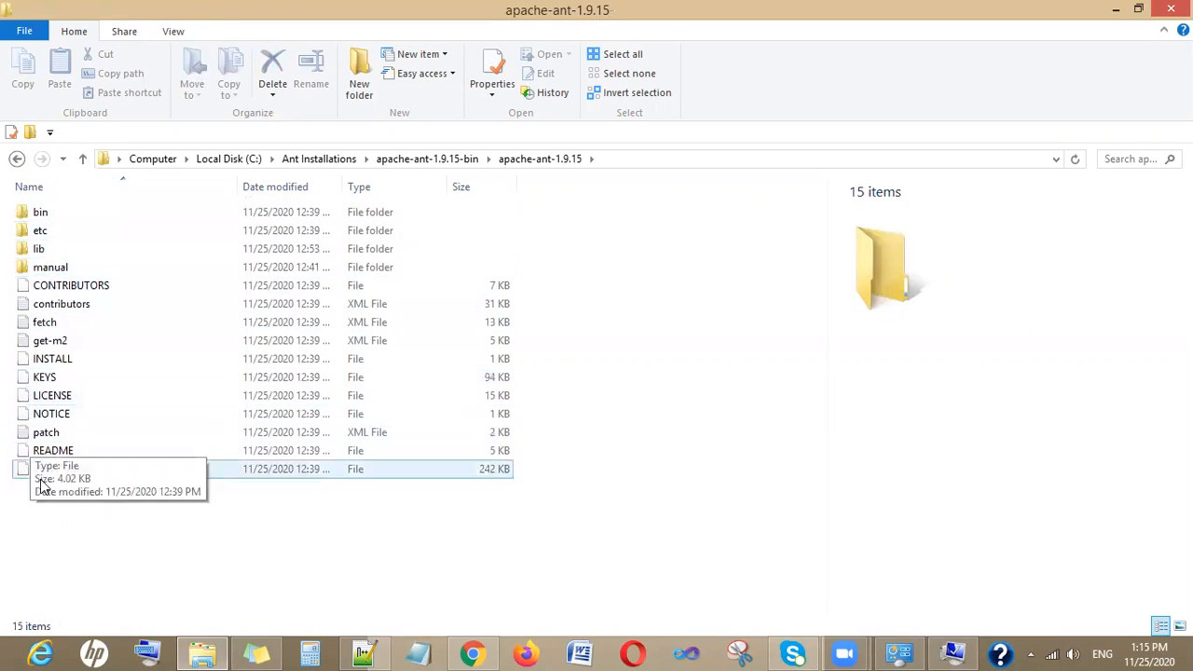
pyautogui.click(615, 159)
pyautogui.hotkey('ctrl', 'c')
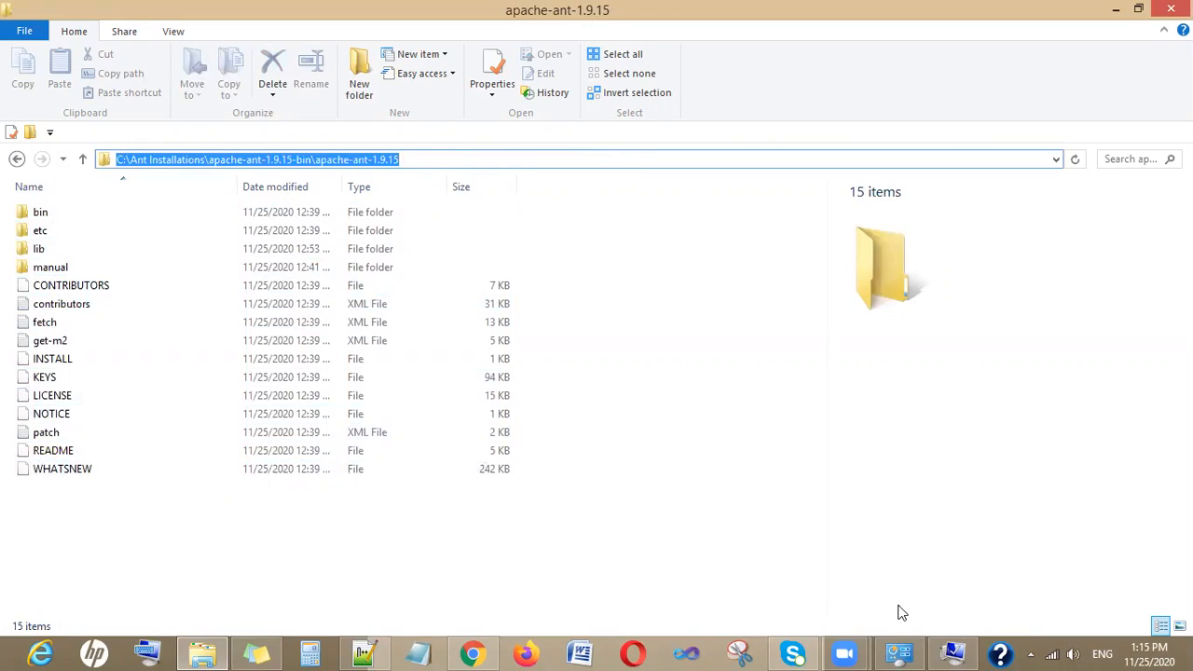
# - Set the ANT_HOME value to the copied Ant folder path and save the variable
pyautogui.click(948, 649)
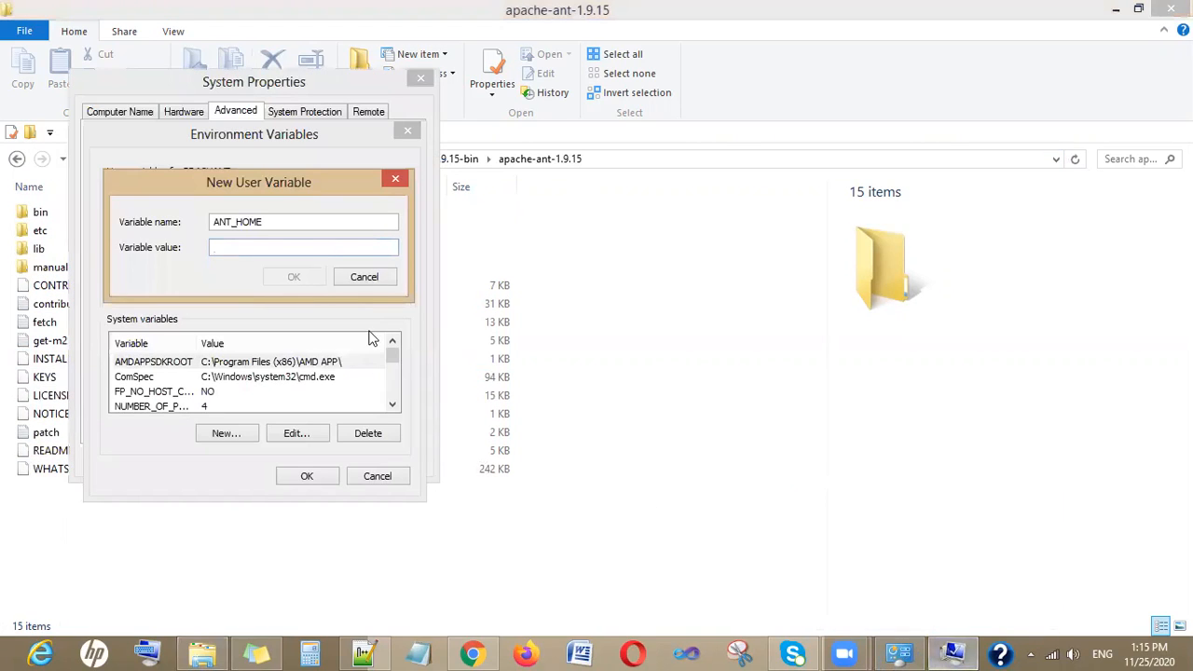
pyautogui.hotkey('ctrl', 'v')
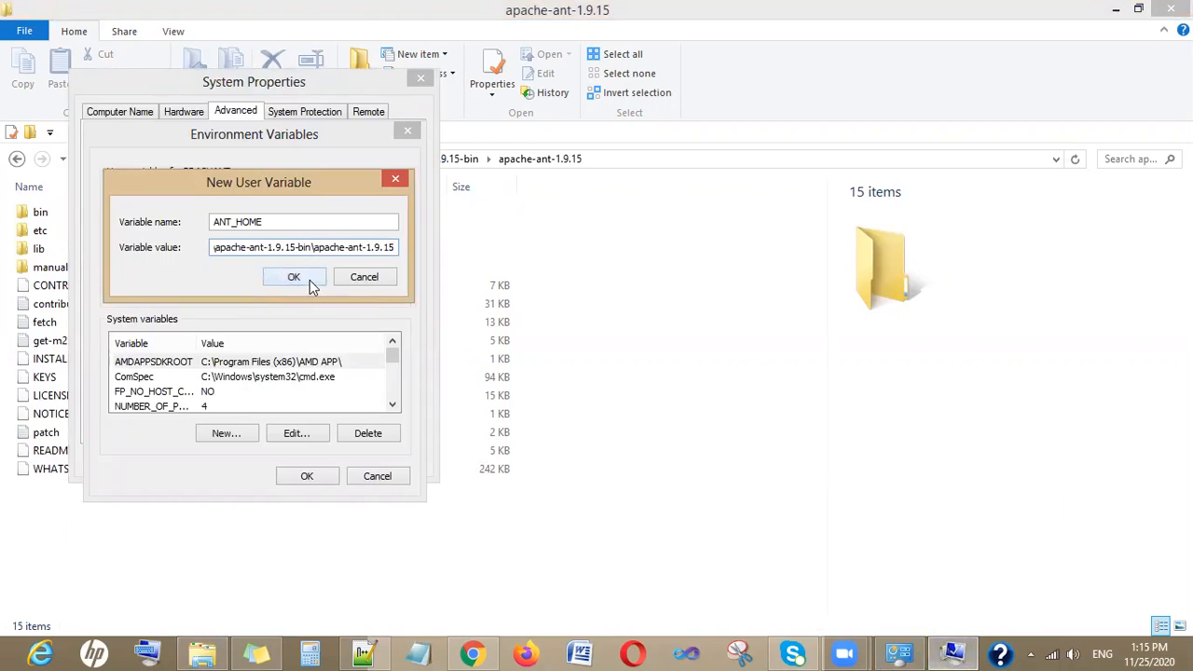
pyautogui.click(310, 279)
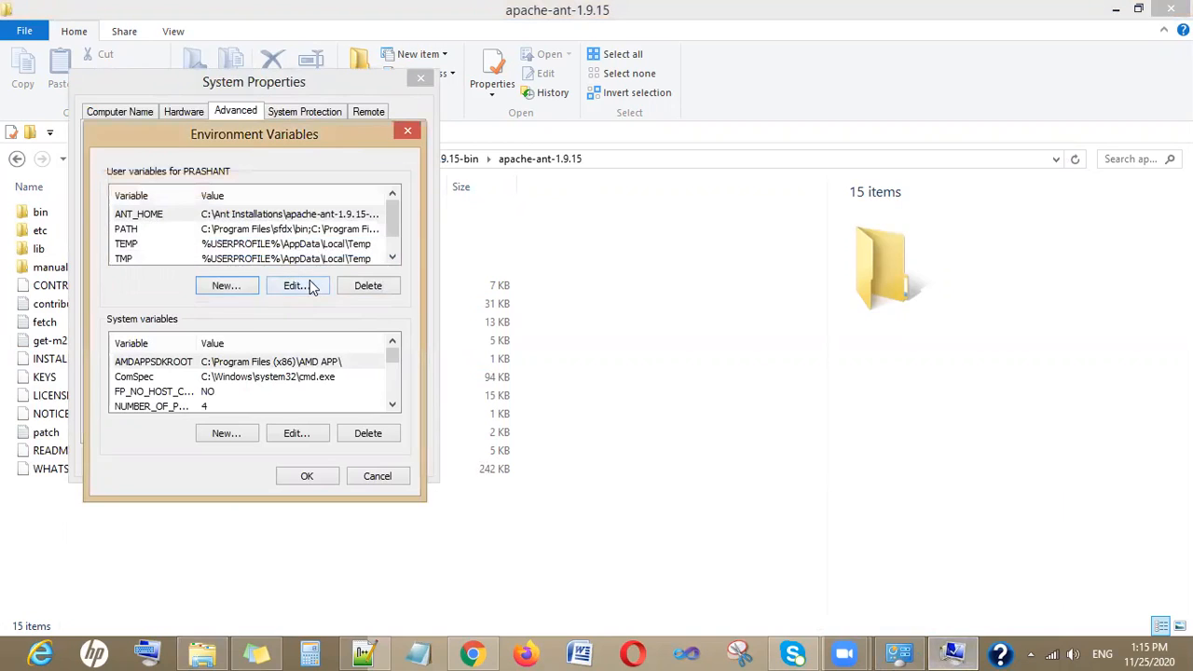
# - Create a new user variable named JAVA_HOME
pyautogui.click(228, 285)
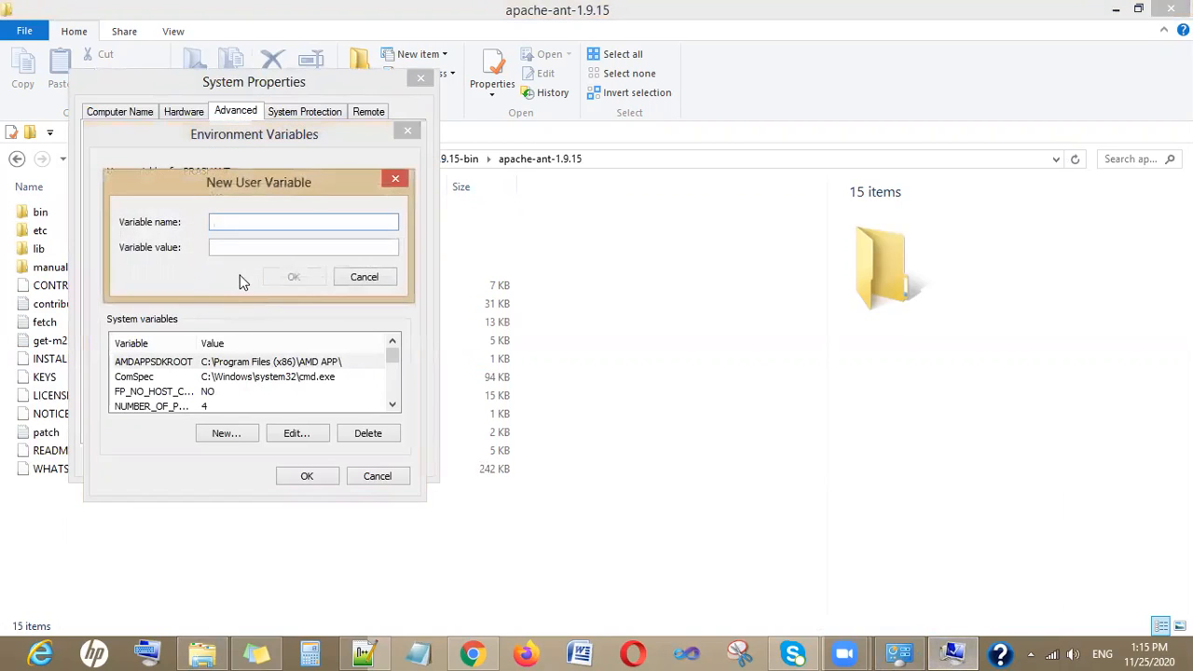
pyautogui.write('JAVA_HOME')
pyautogui.press('Tab')
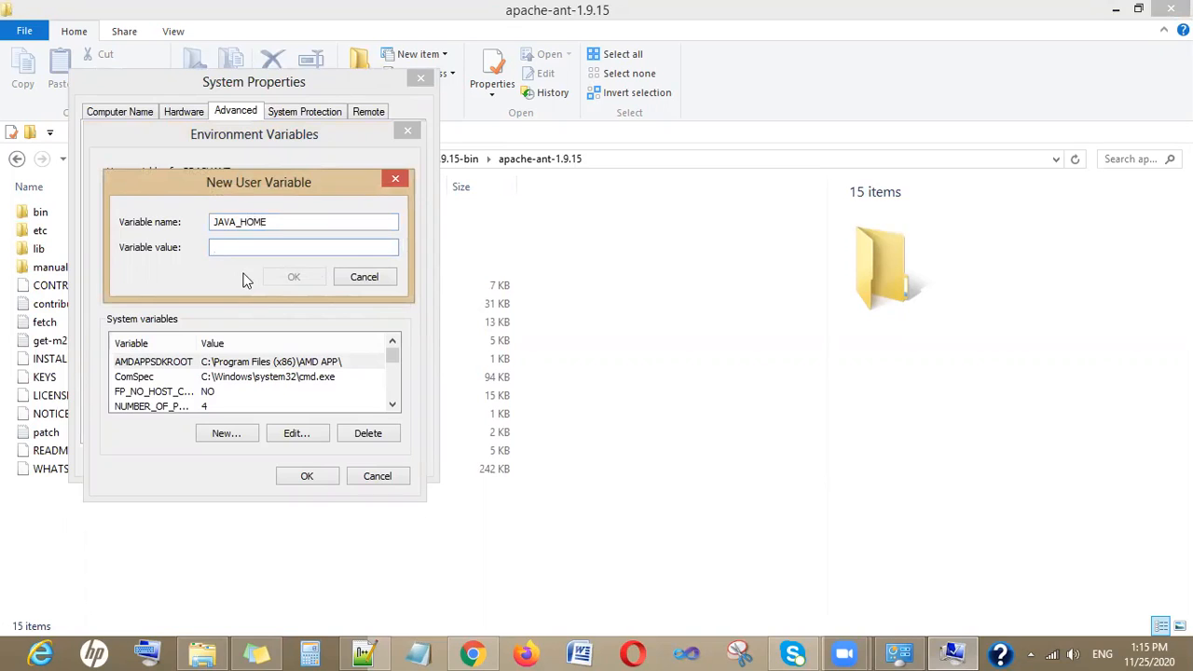
# - Set the JAVA_HOME value to the full path of the C:\Program Files\Java\jdk-10.0.2 folder
pyautogui.click(204, 650)
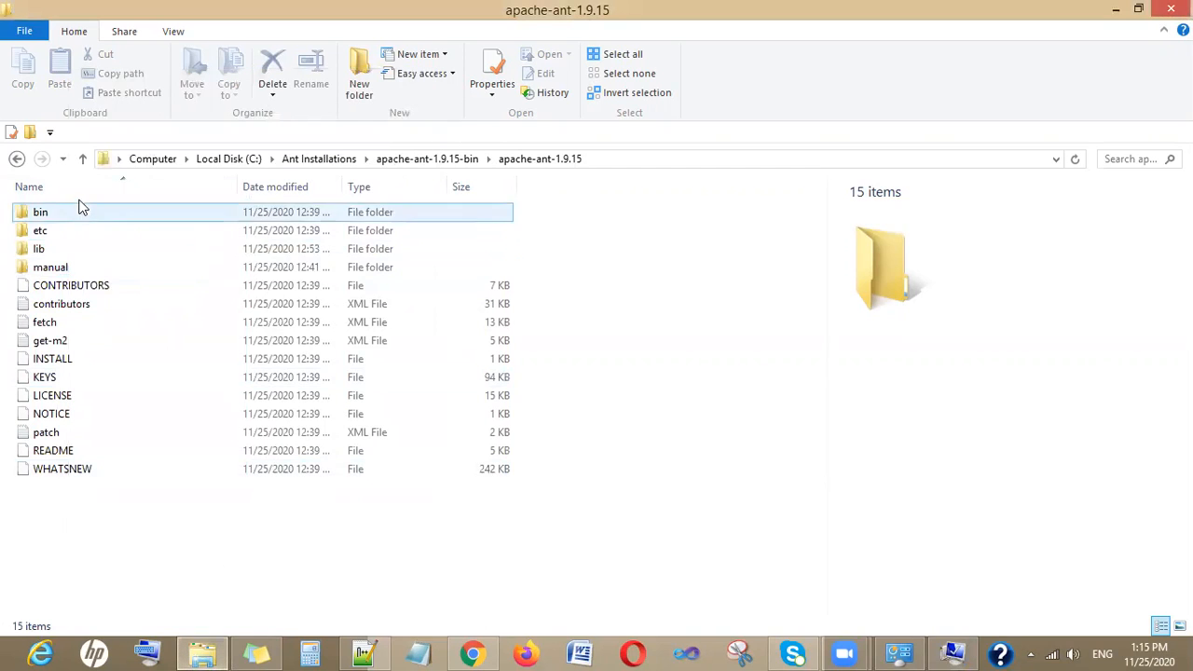
pyautogui.click(82, 160)
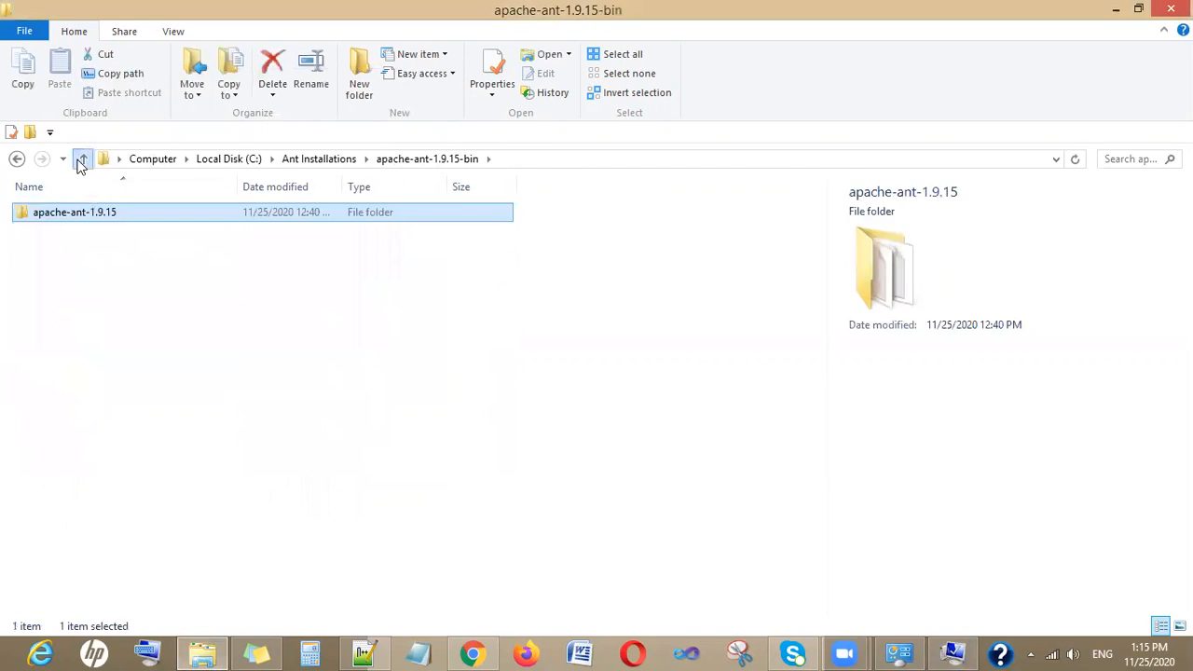
pyautogui.click(82, 160)
pyautogui.click(82, 160)
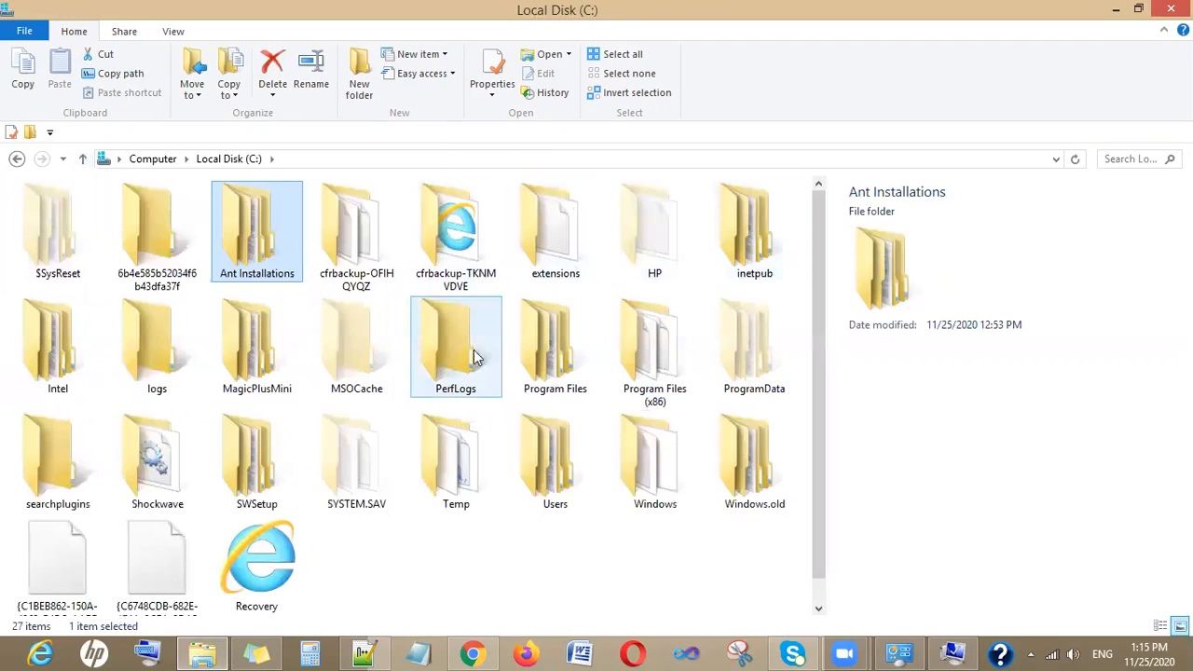
pyautogui.doubleClick(562, 346)
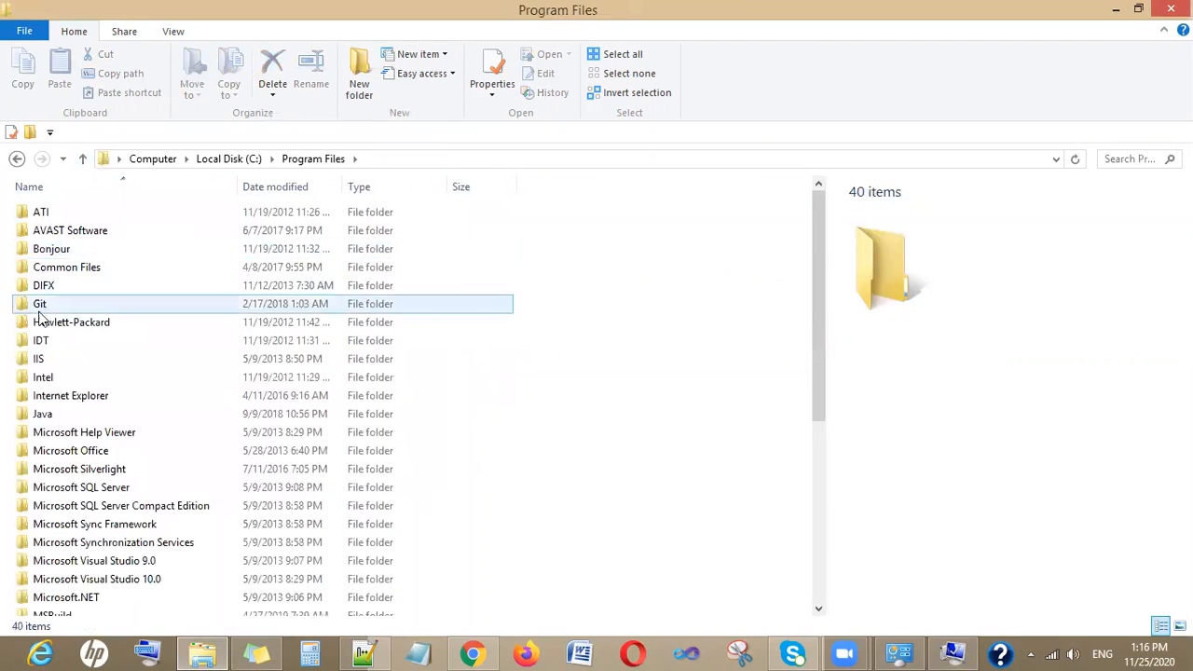
pyautogui.doubleClick(42, 416)
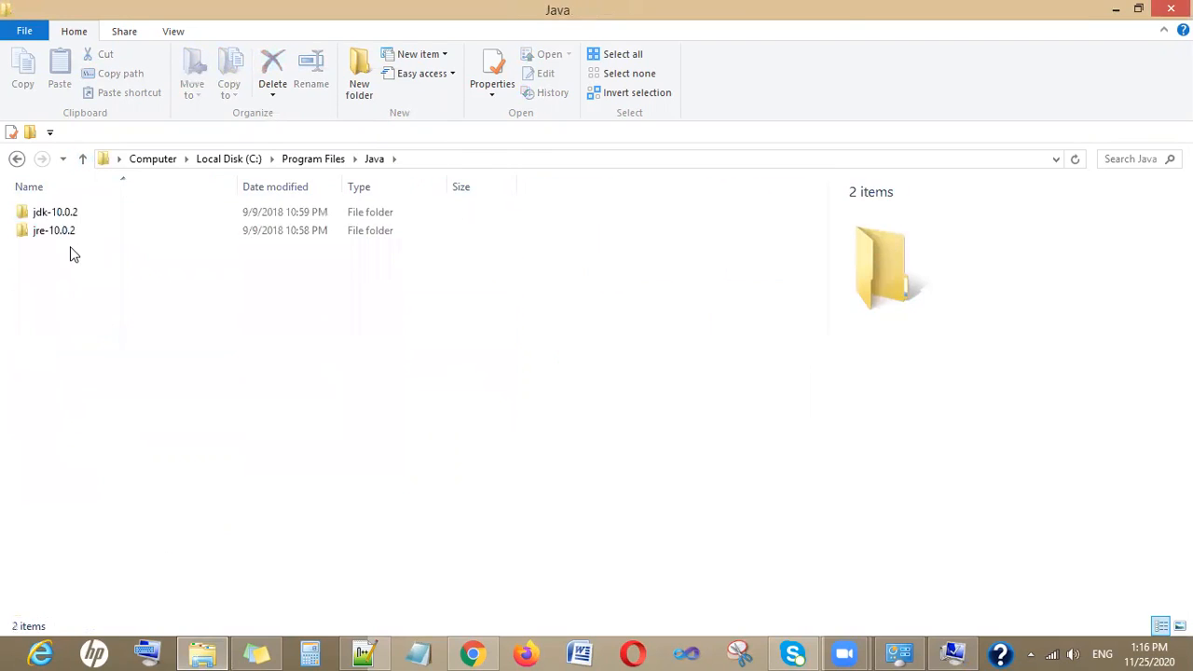
pyautogui.doubleClick(77, 221)
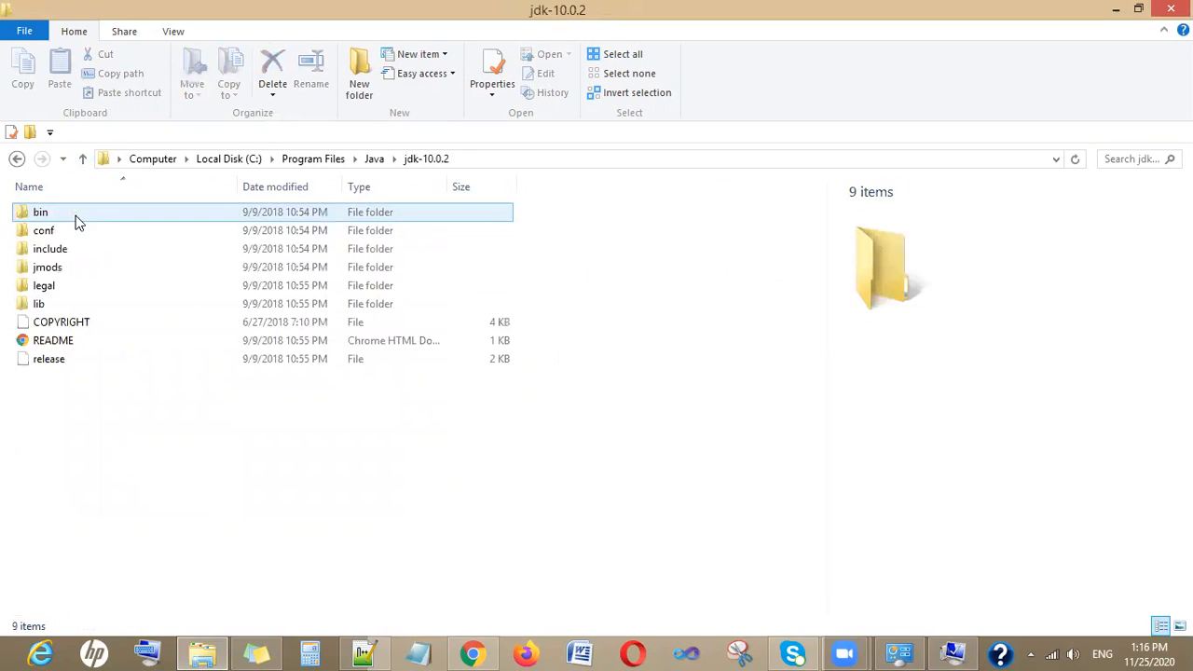
pyautogui.click(491, 159)
pyautogui.hotkey('ctrl', 'c')
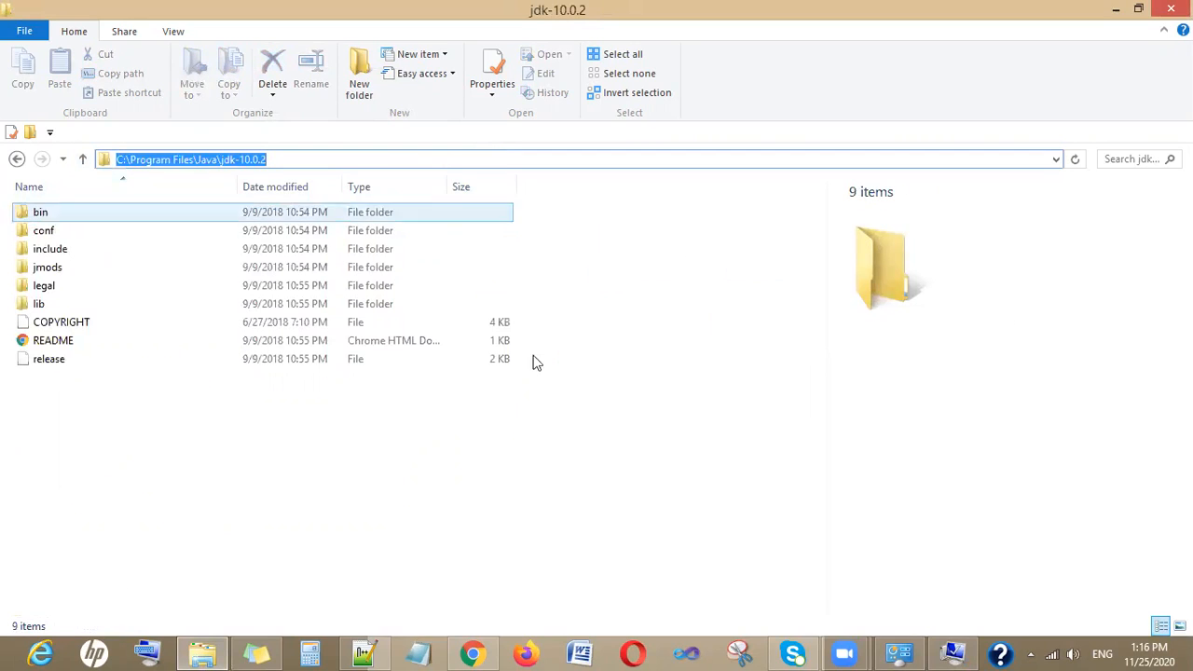
pyautogui.click(950, 652)
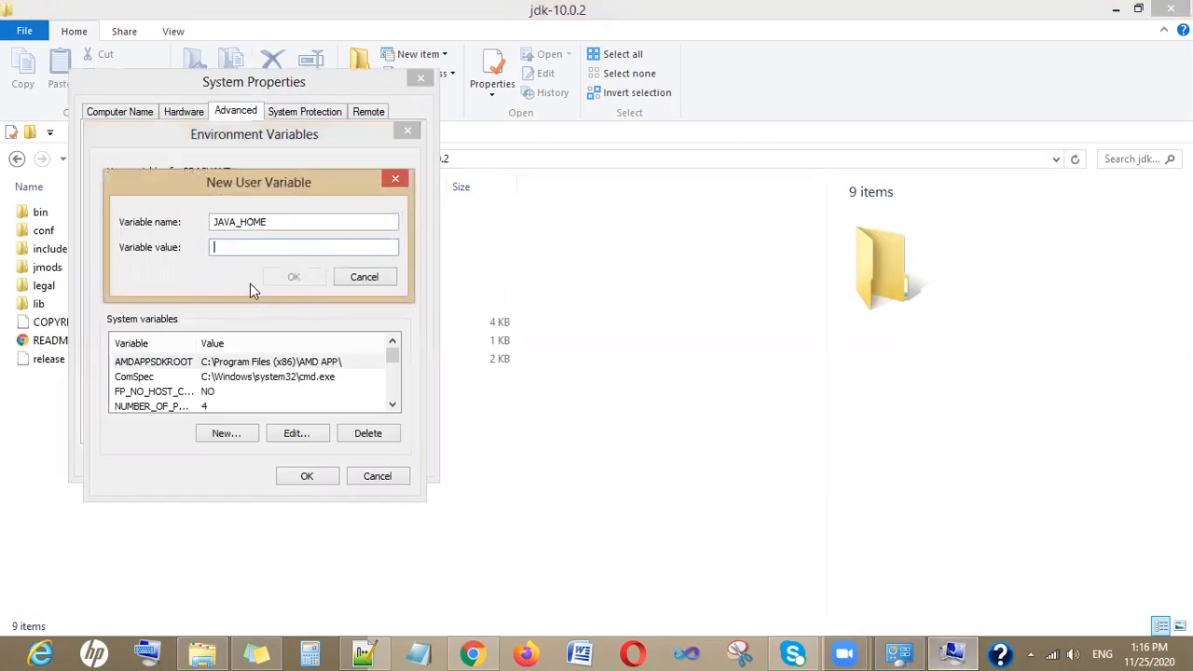
pyautogui.hotkey('ctrl', 'v')
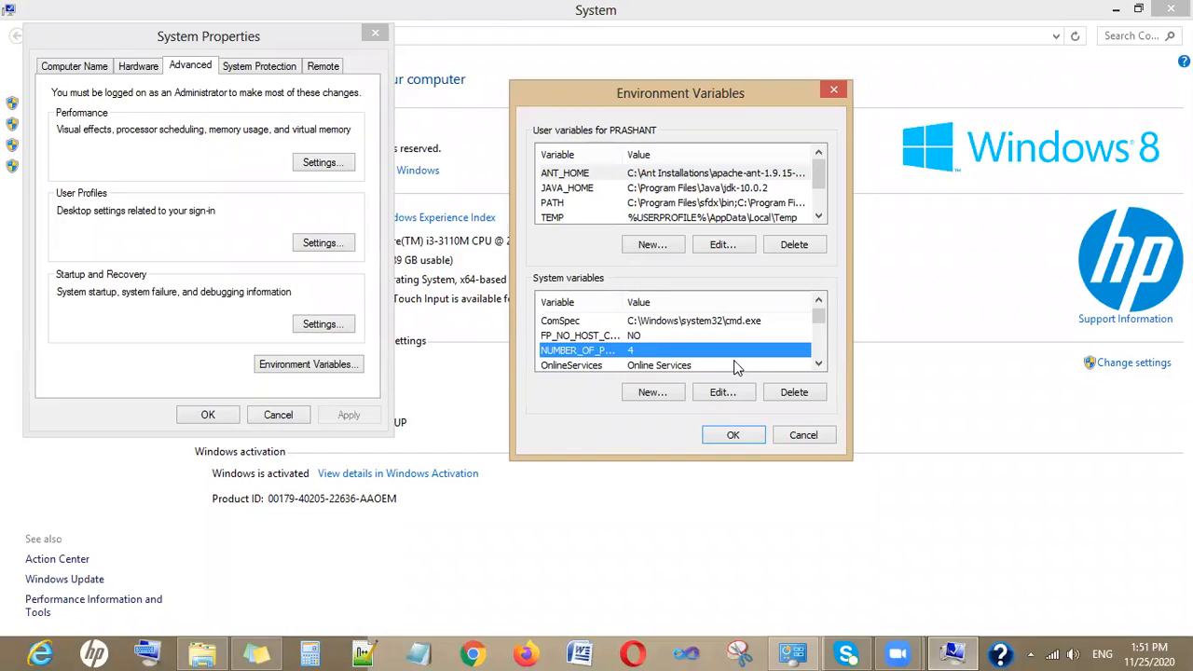
# - Open the user PATH variable for editing and append a semicolon to the end of its value
pyautogui.click(639, 205)
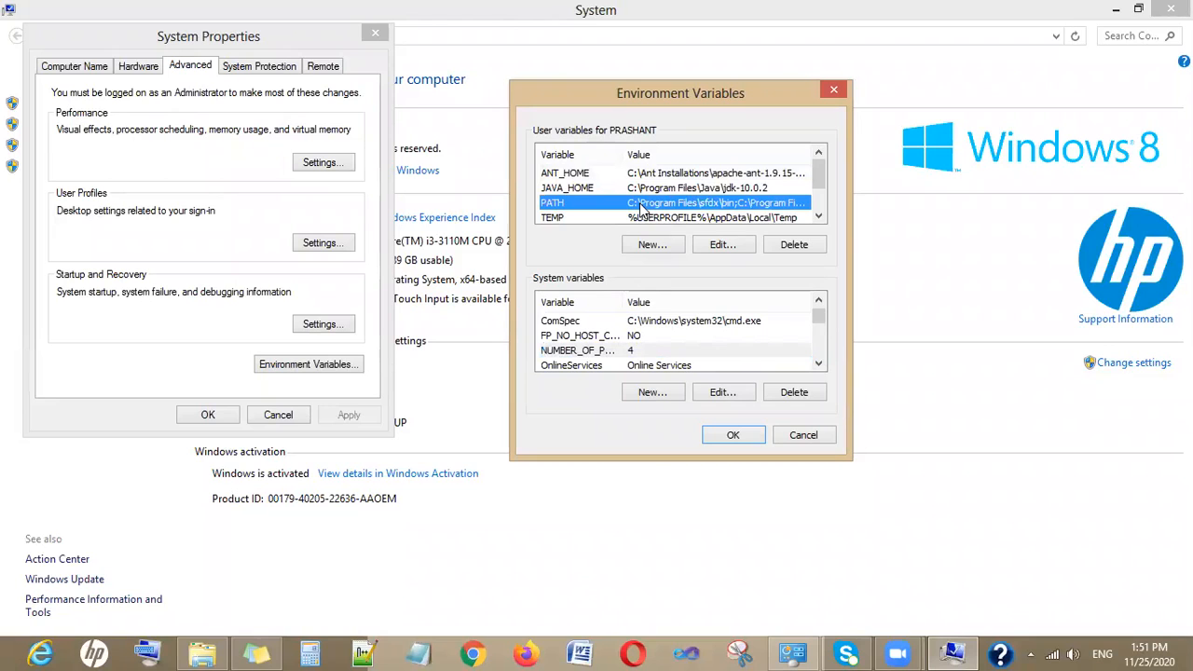
pyautogui.doubleClick(641, 209)
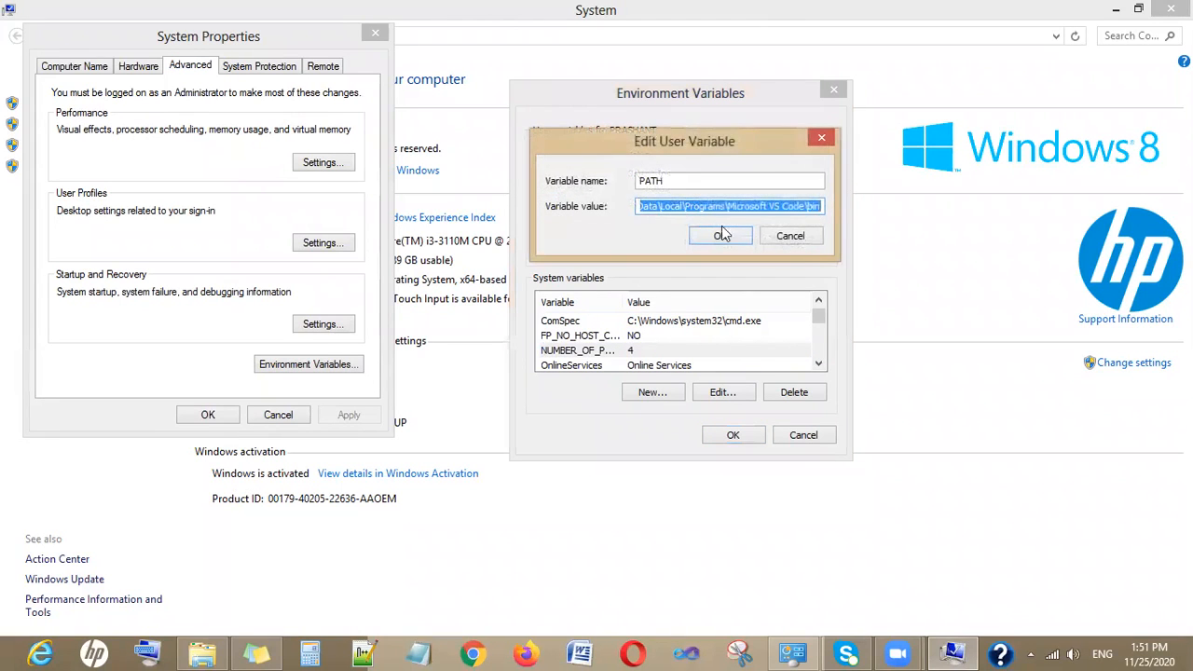
pyautogui.click(791, 237)
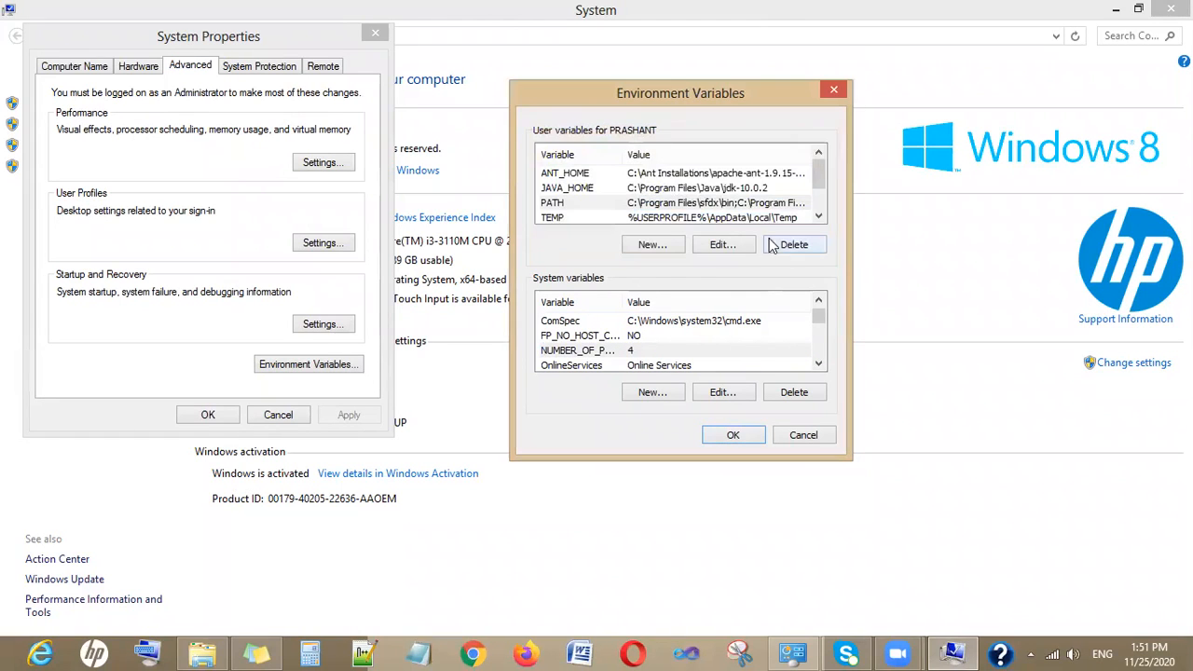
pyautogui.click(685, 204)
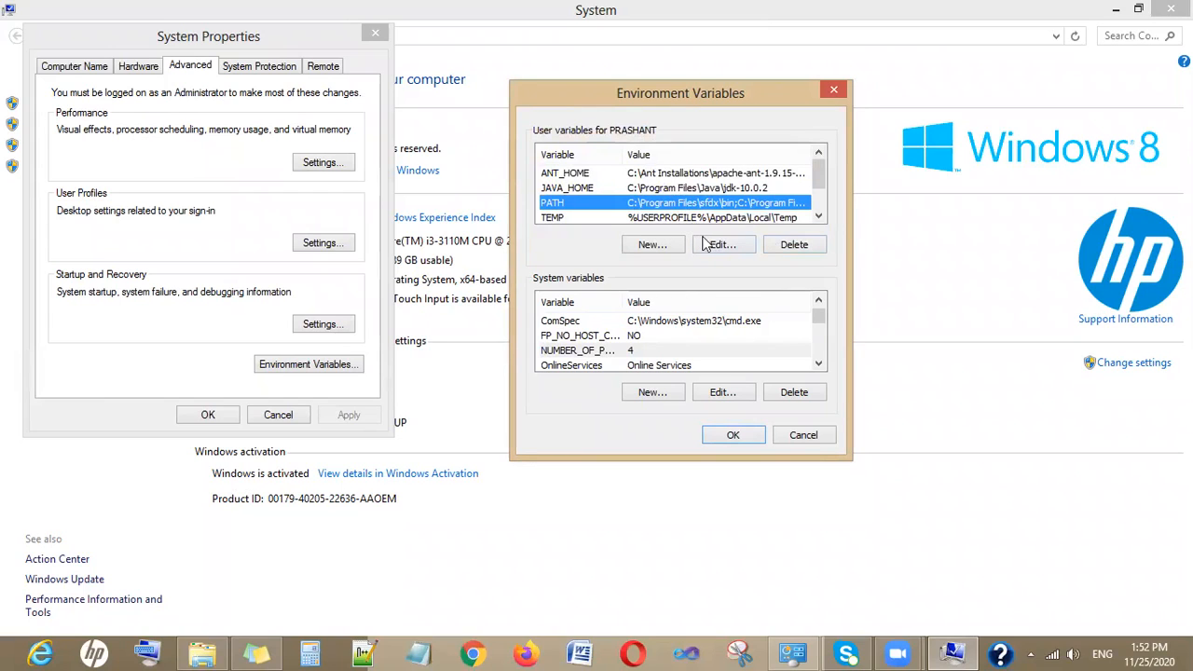
pyautogui.doubleClick(658, 203)
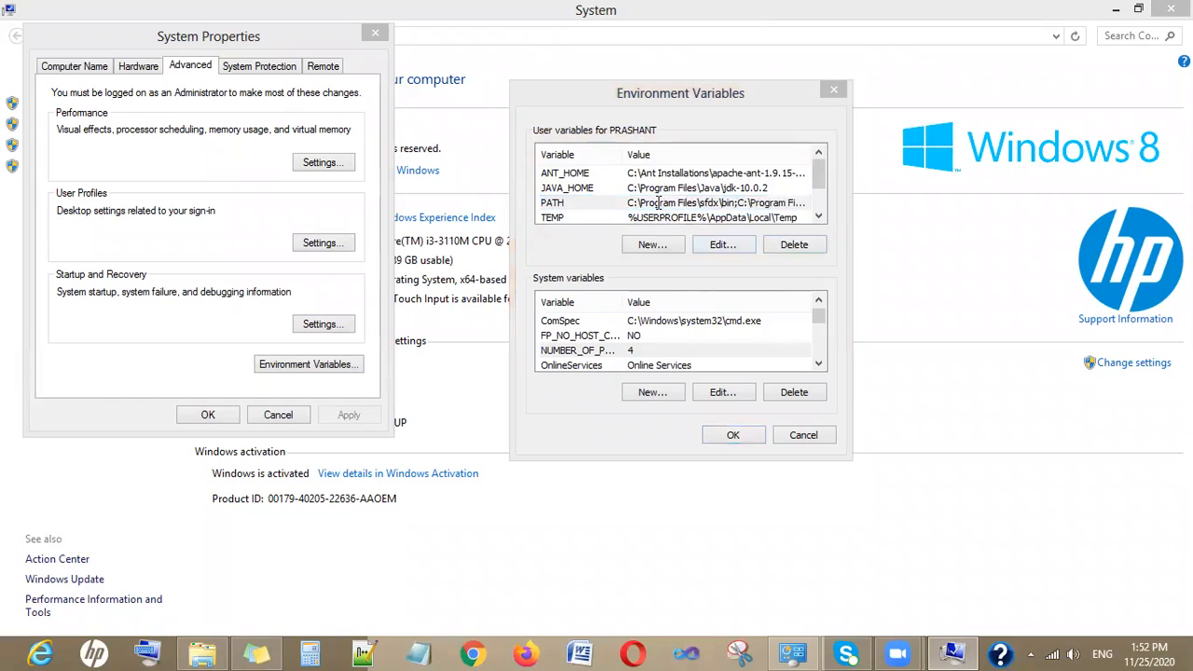
pyautogui.click(657, 208)
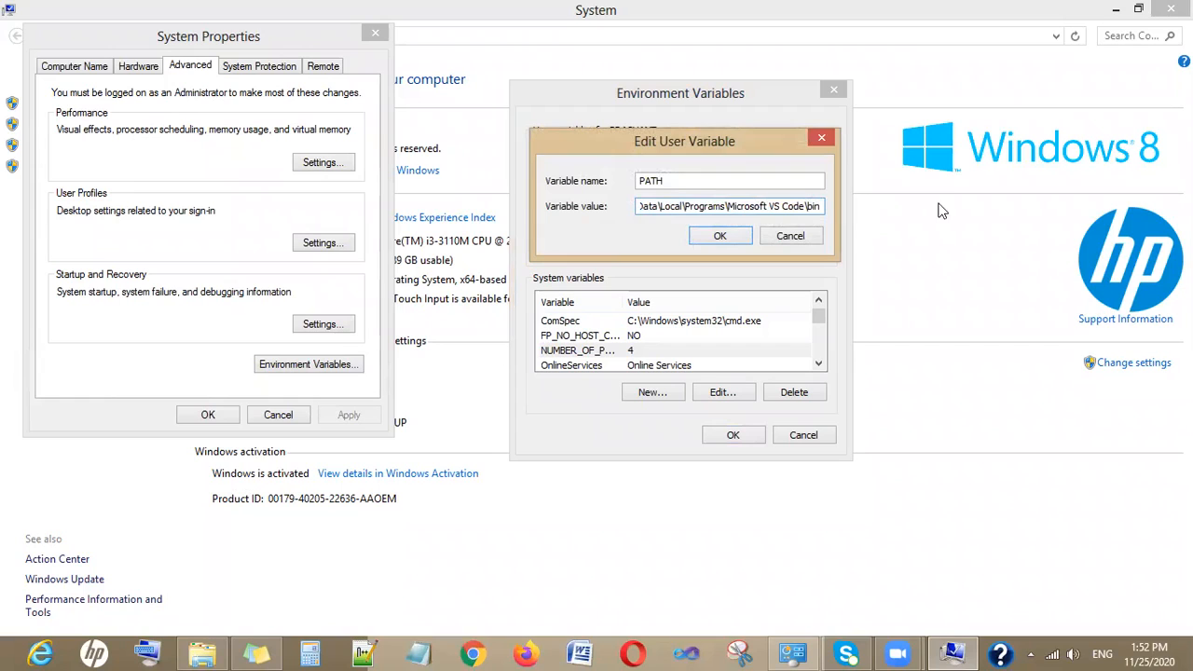
pyautogui.write(';')
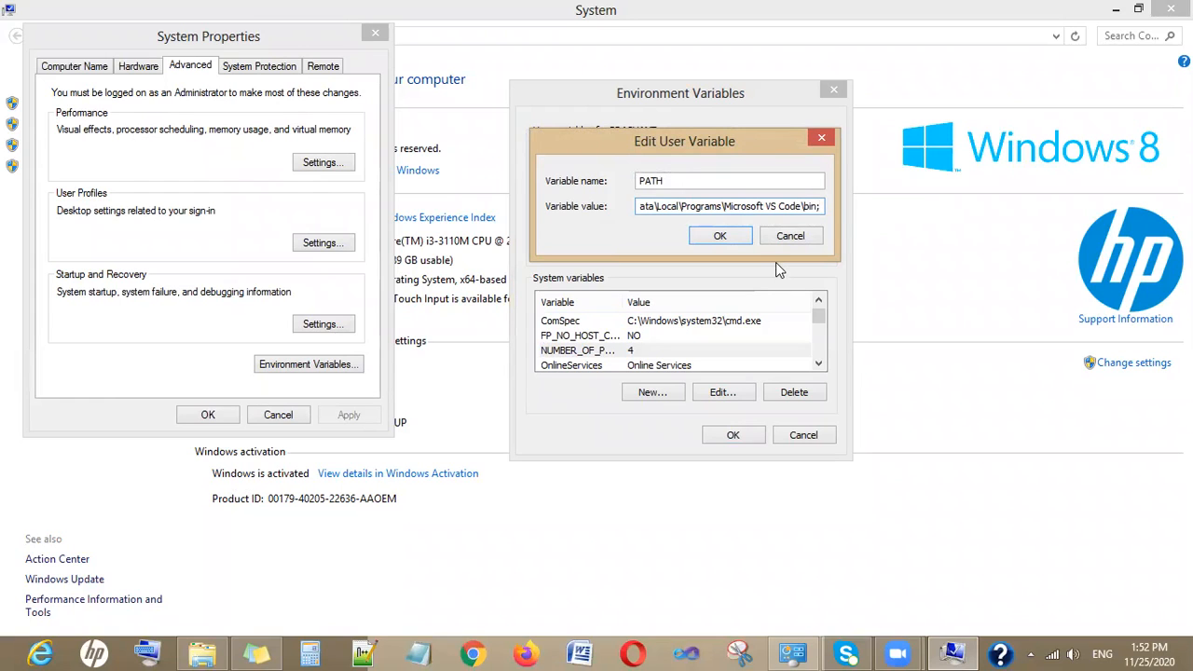
# - Copy the full path of the C:\Program Files\Java\jdk-10.0.2\bin folder
pyautogui.click(202, 653)
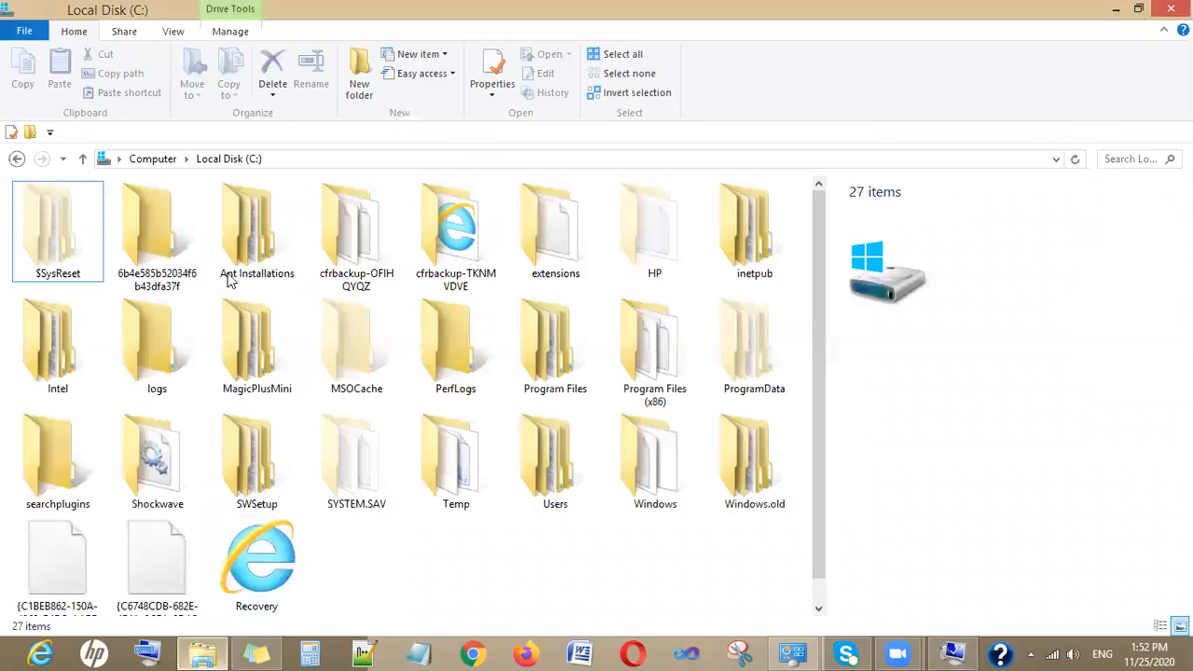
pyautogui.doubleClick(564, 355)
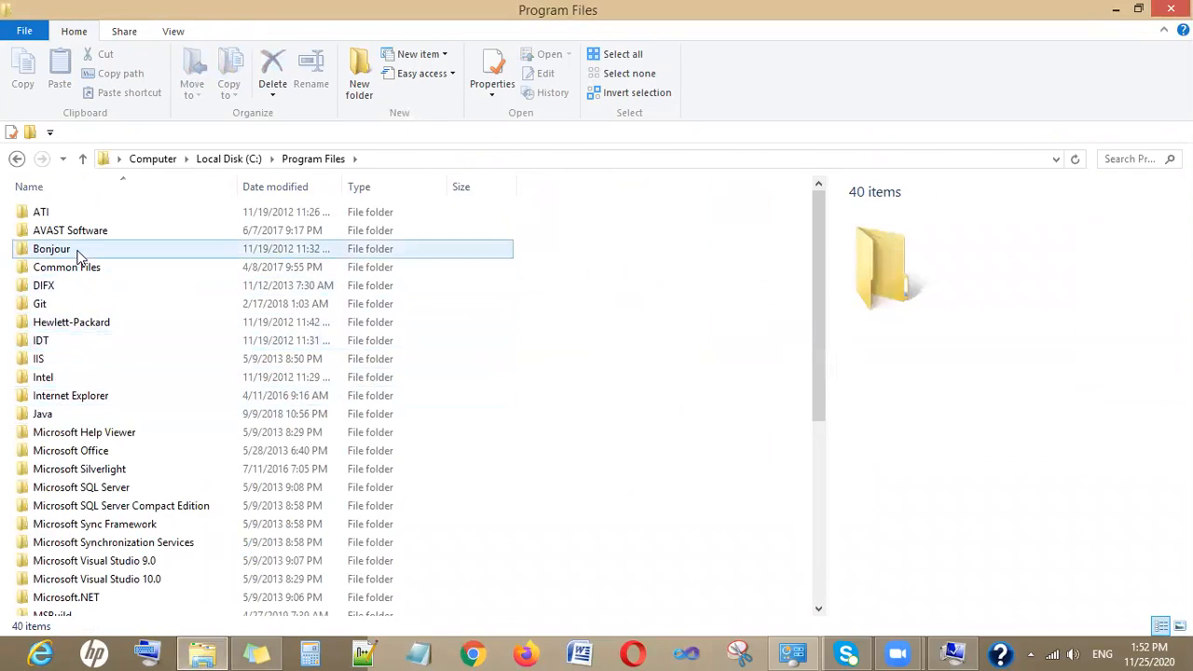
pyautogui.doubleClick(59, 416)
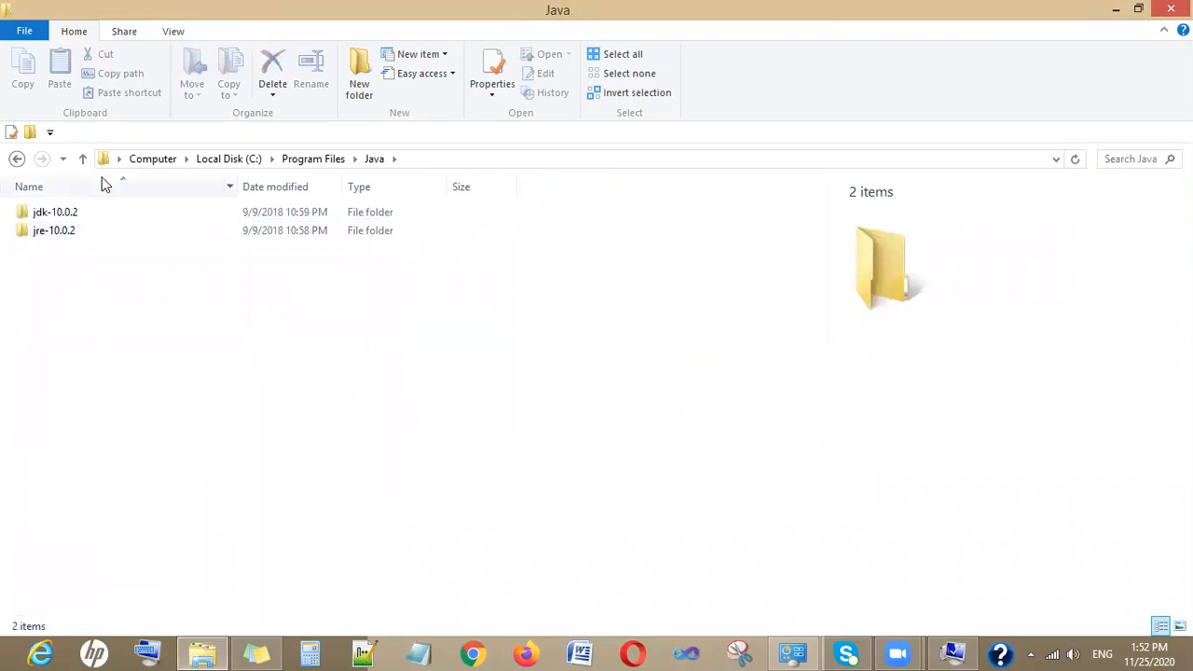
pyautogui.click(96, 213)
pyautogui.doubleClick(94, 213)
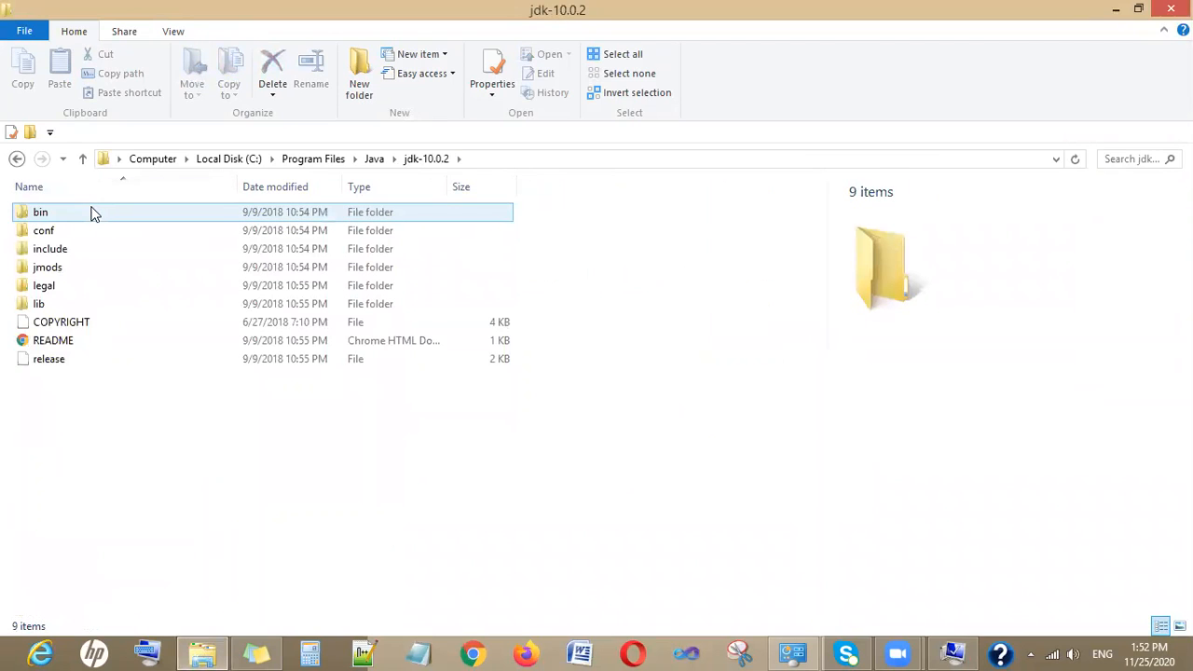
pyautogui.doubleClick(94, 212)
pyautogui.click(520, 159)
pyautogui.hotkey('ctrl', 'c')
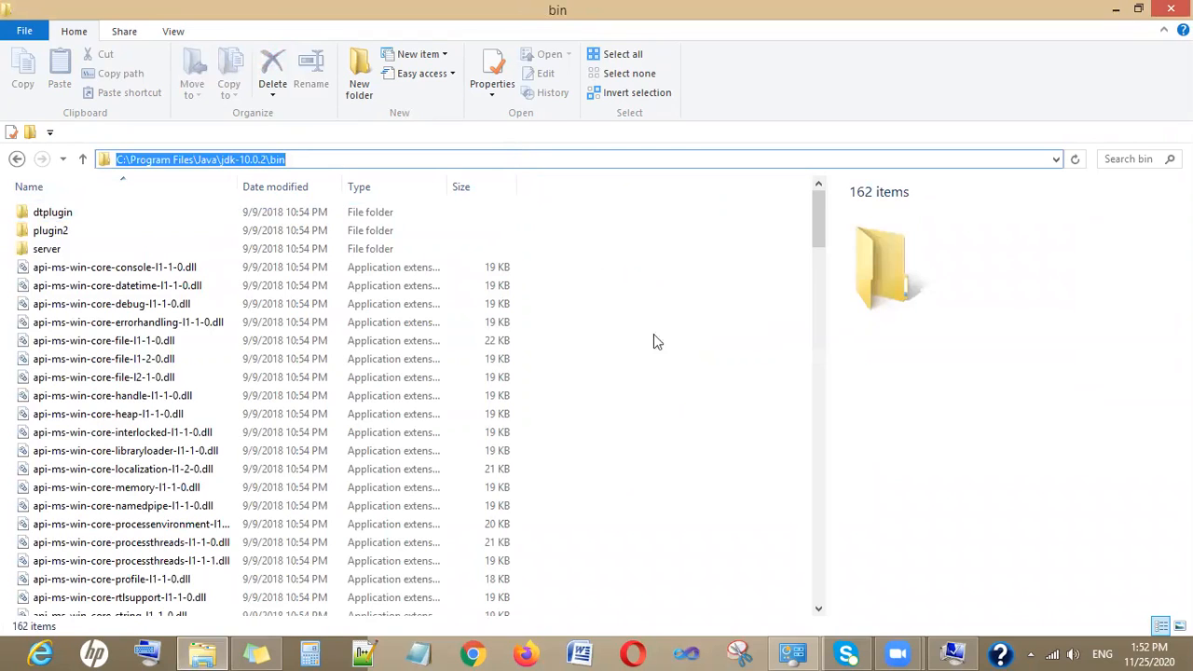
# - Append the copied JDK bin path to the user PATH value and save the variable
pyautogui.click(951, 652)
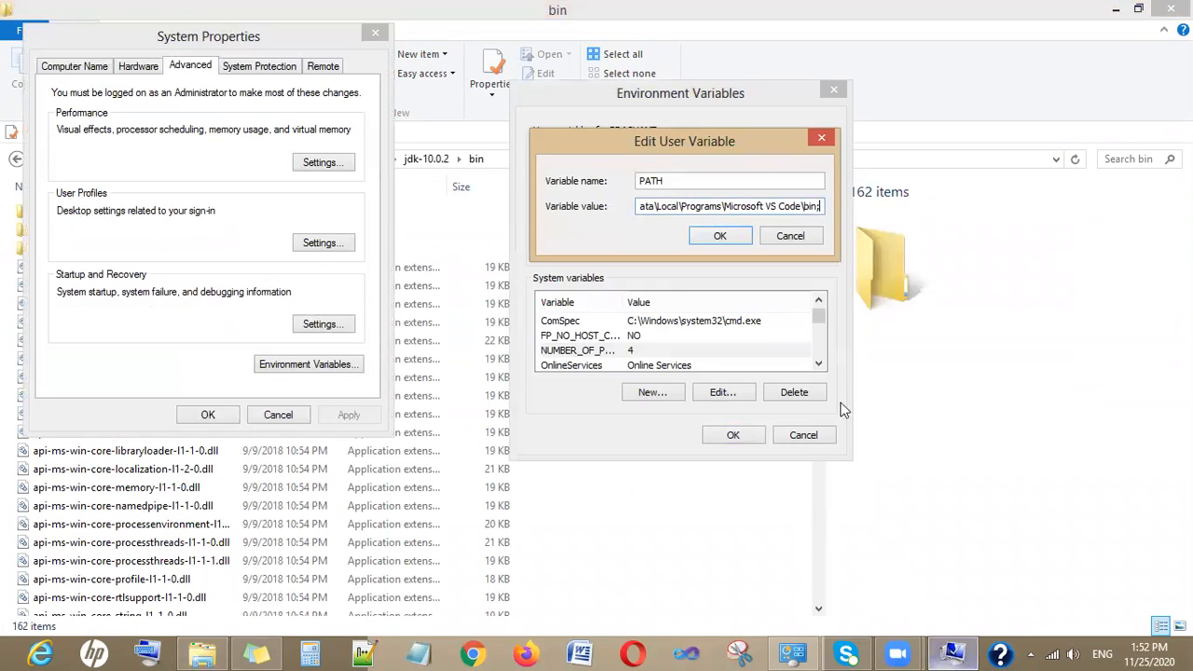
pyautogui.hotkey('ctrl', 'v')
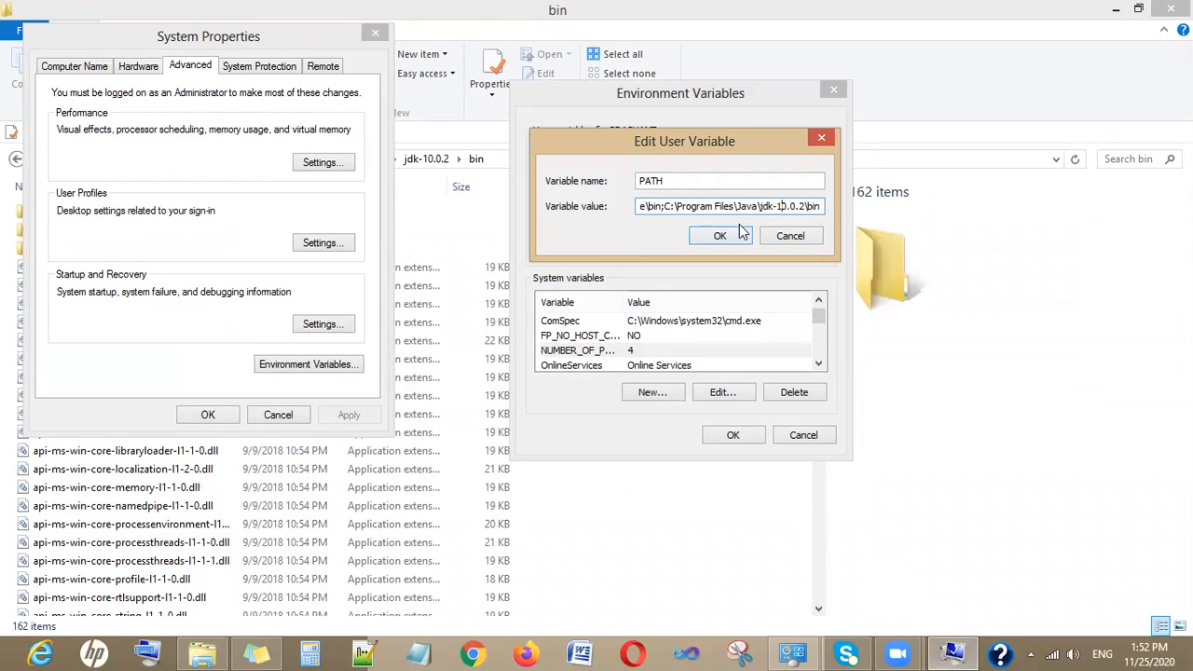
pyautogui.press('Left')
pyautogui.press('Left')
pyautogui.press('Left')
pyautogui.press('Left')
pyautogui.press('Left')
pyautogui.press('Left')
pyautogui.press('Left')
pyautogui.press('Left')
pyautogui.press('Left')
pyautogui.press('Left')
pyautogui.press('Left')
pyautogui.press('Left')
pyautogui.press('Left')
pyautogui.press('Left')
pyautogui.press('Left')
pyautogui.press('Left')
pyautogui.press('Left')
pyautogui.press('Left')
pyautogui.press('Left')
pyautogui.press('Left')
pyautogui.press('Left')
pyautogui.press('Left')
pyautogui.press('Left')
pyautogui.press('Left')
pyautogui.press('Left')
pyautogui.press('Left')
pyautogui.press('Left')
pyautogui.press('Left')
pyautogui.press('Left')
pyautogui.press('Left')
pyautogui.press('Left')
pyautogui.press('Left')
pyautogui.press('Left')
pyautogui.press('Left')
pyautogui.press('Left')
pyautogui.press('Left')
pyautogui.press('Left')
pyautogui.press('Left')
pyautogui.press('Left')
pyautogui.press('Left')
pyautogui.press('Left')
pyautogui.press('Left')
pyautogui.press('Left')
pyautogui.press('Left')
pyautogui.press('Left')
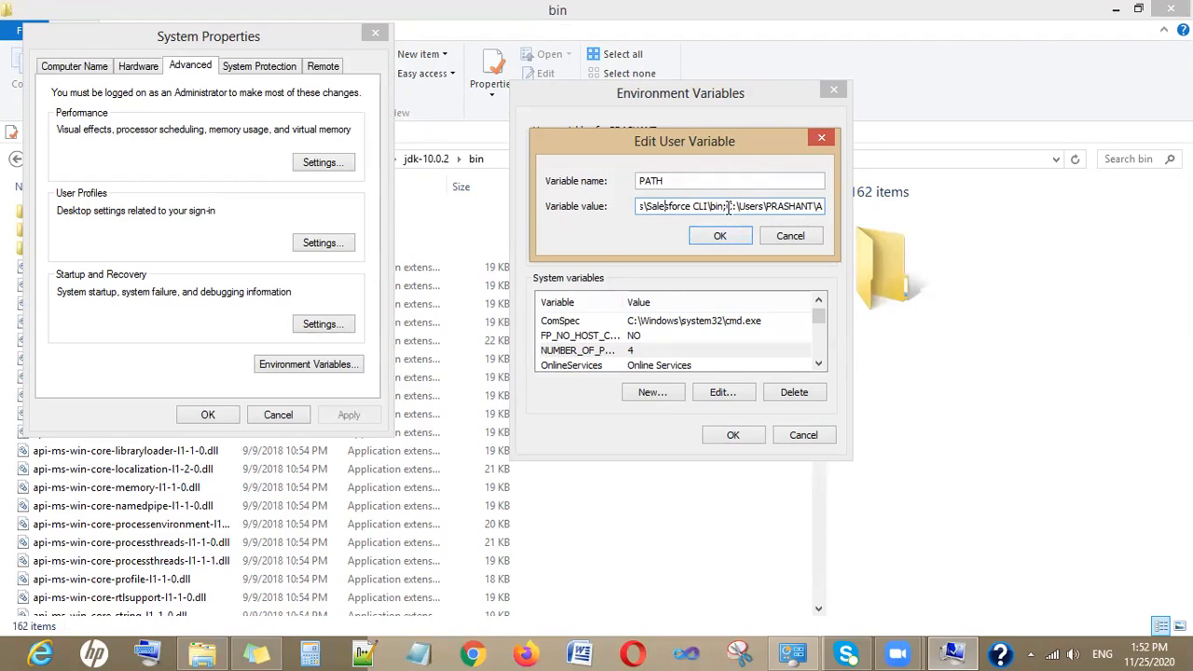
pyautogui.click(725, 238)
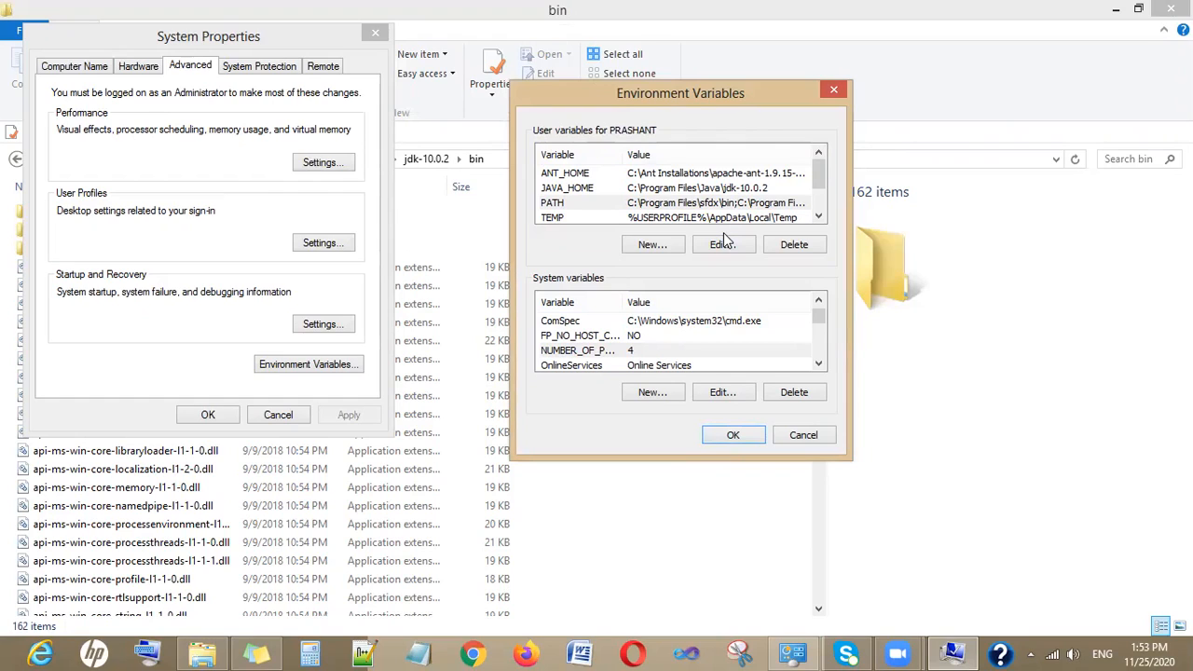
# - Open the system Path variable for editing and append a semicolon to the end of its value
pyautogui.click(817, 365)
pyautogui.click(817, 365)
pyautogui.click(817, 365)
pyautogui.click(758, 354)
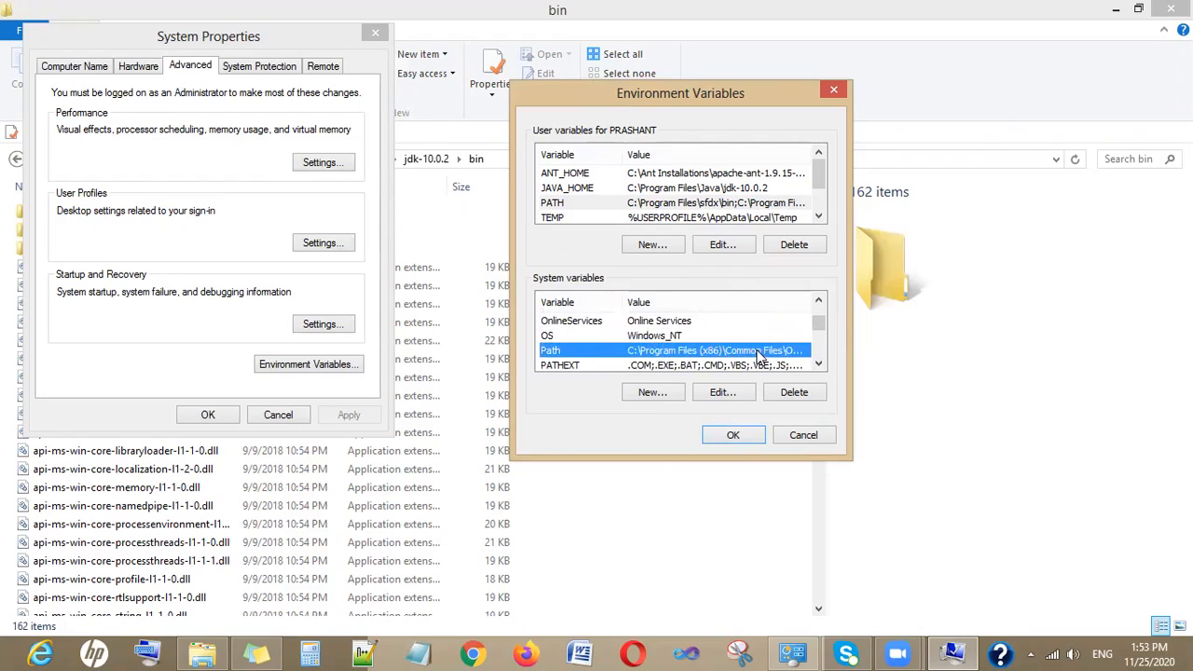
pyautogui.doubleClick(757, 353)
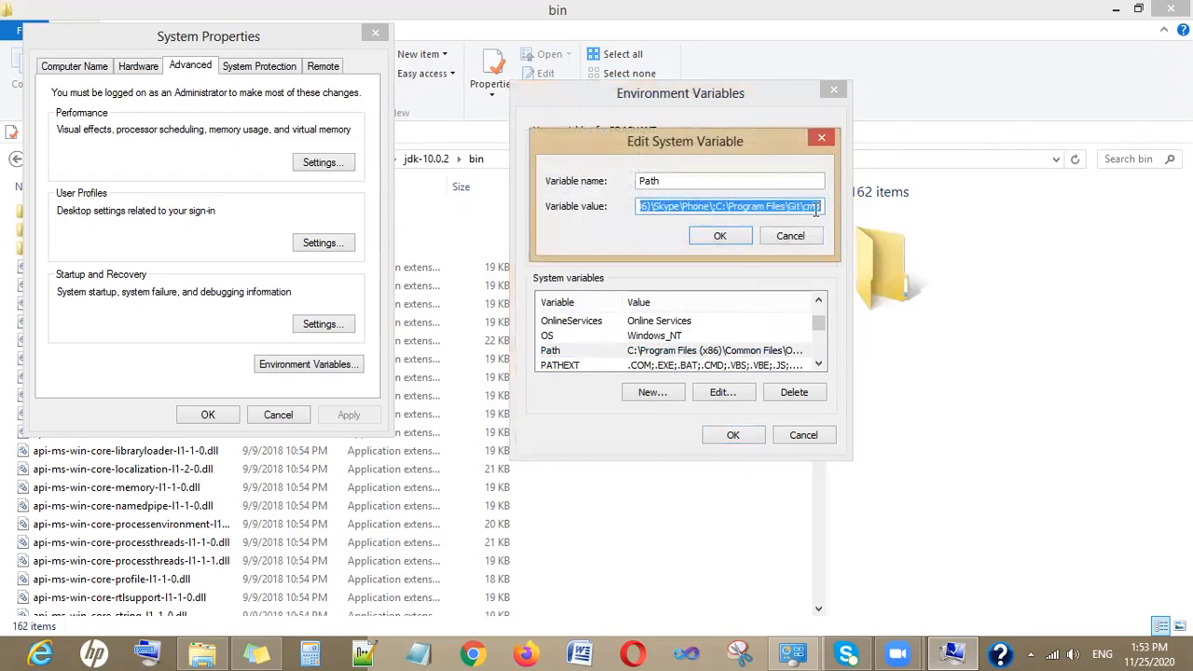
pyautogui.click(824, 206)
pyautogui.press('End')
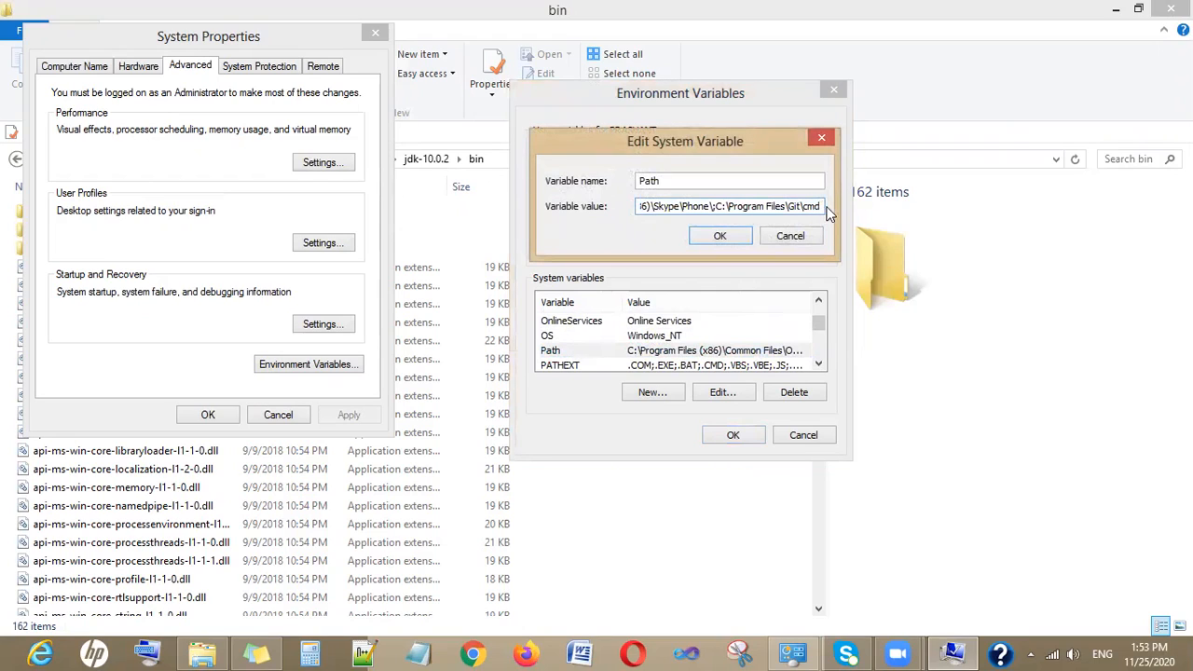
pyautogui.write(';')
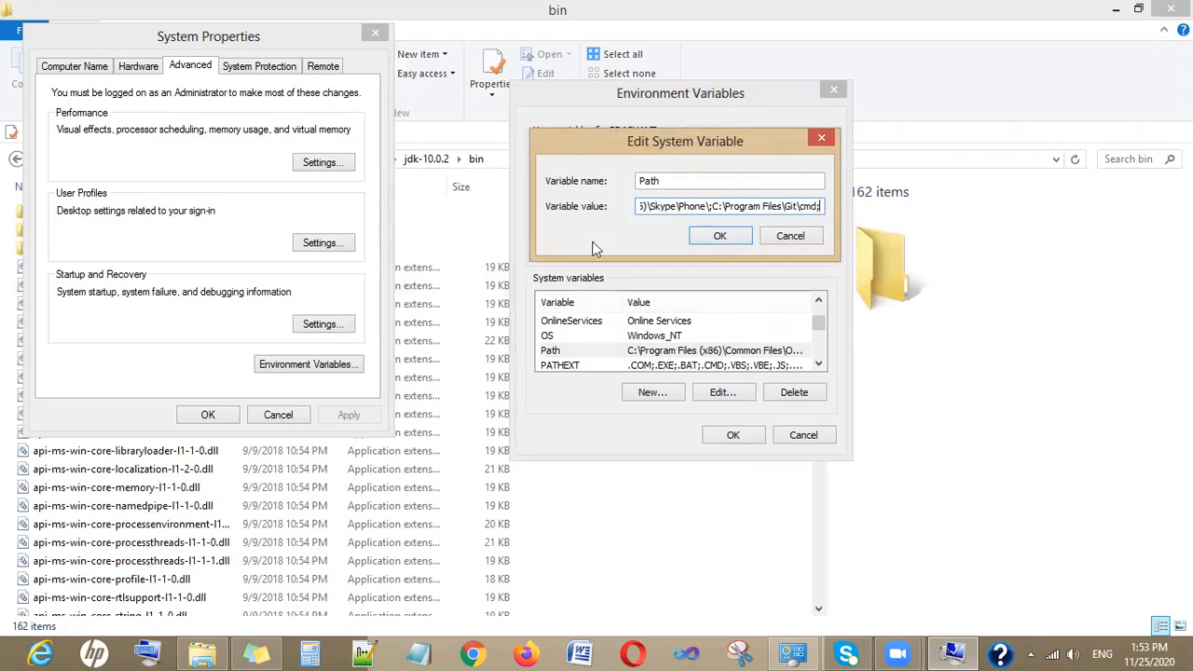
# - Copy the full path of the C:\Program Files\Java\jdk-10.0.2\lib folder
pyautogui.click(220, 642)
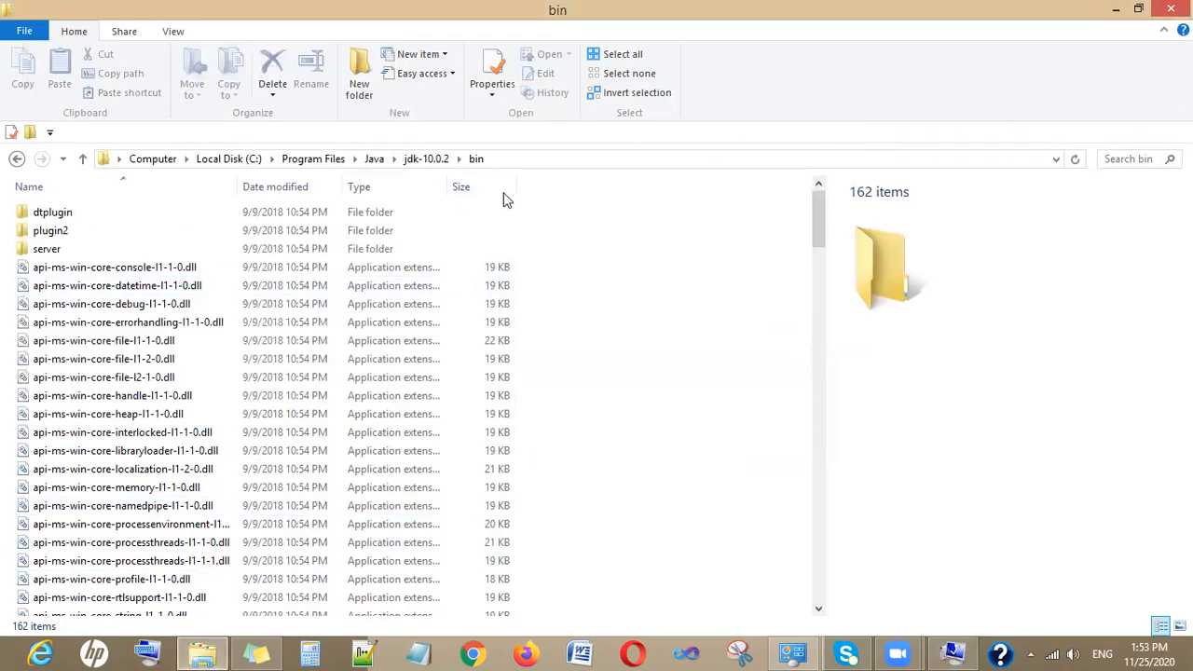
pyautogui.click(17, 158)
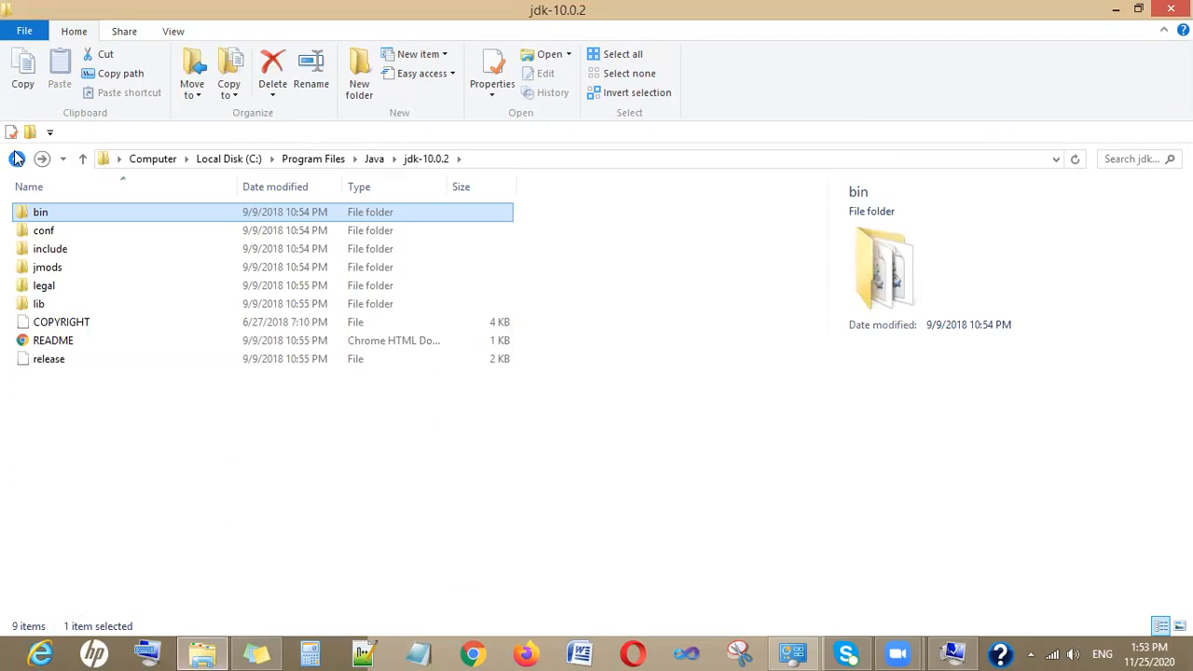
pyautogui.doubleClick(39, 306)
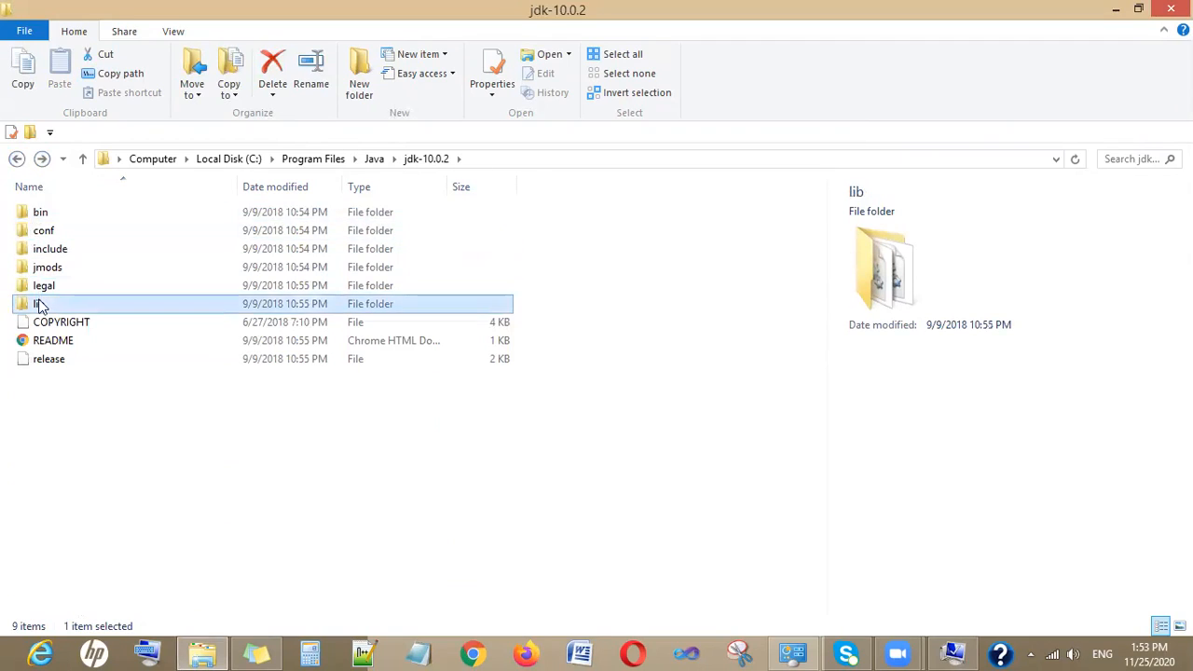
pyautogui.click(508, 159)
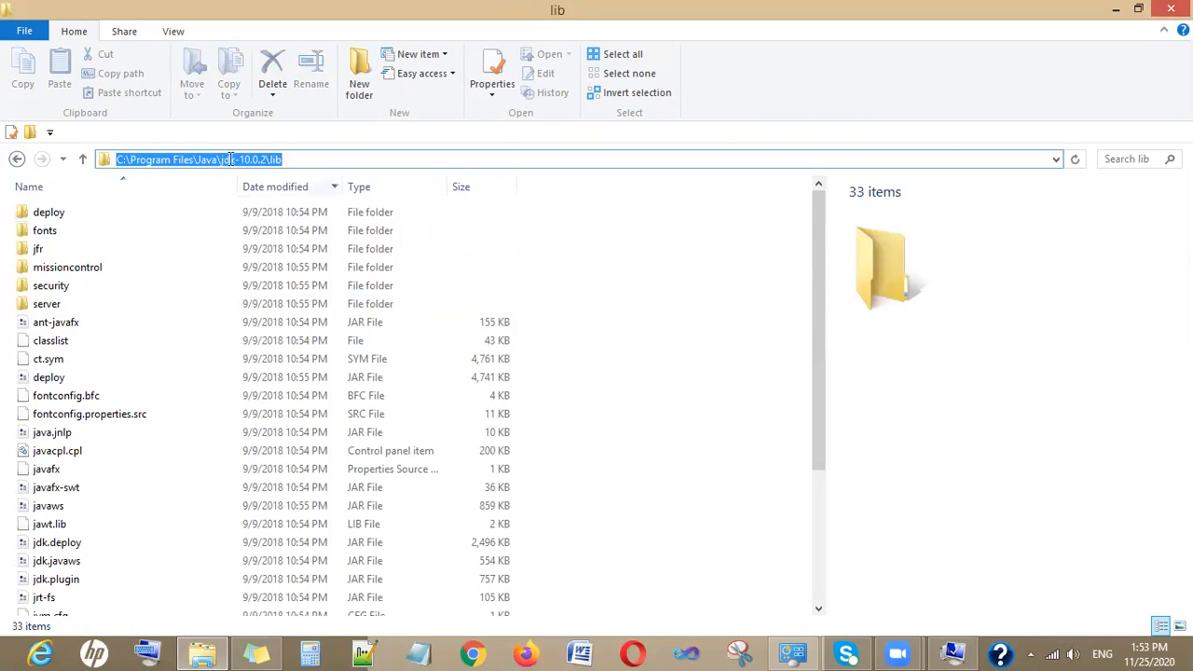
# - Paste the copied JDK lib path at the end of the system Path value and save the variable
pyautogui.click(952, 652)
pyautogui.hotkey('ctrl', 'v')
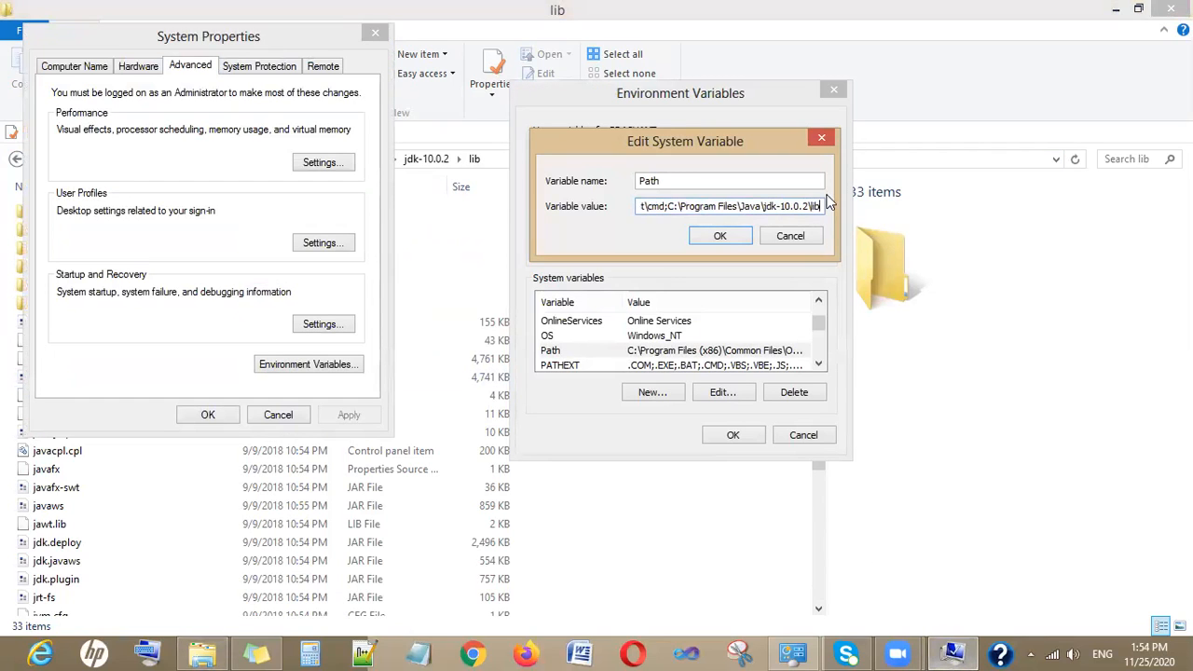
pyautogui.click(717, 237)
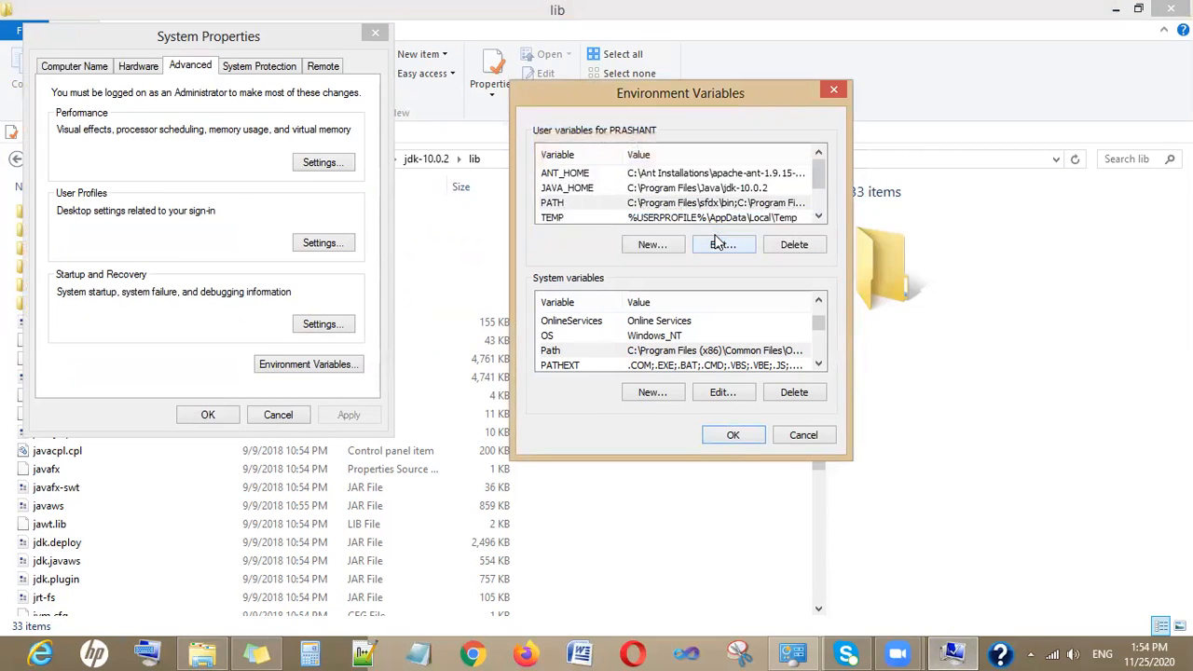
# - Copy the full path of the C:\Ant Installations\apache-ant-1.9.15-bin\apache-ant-1.9.15\lib folder
pyautogui.click(202, 652)
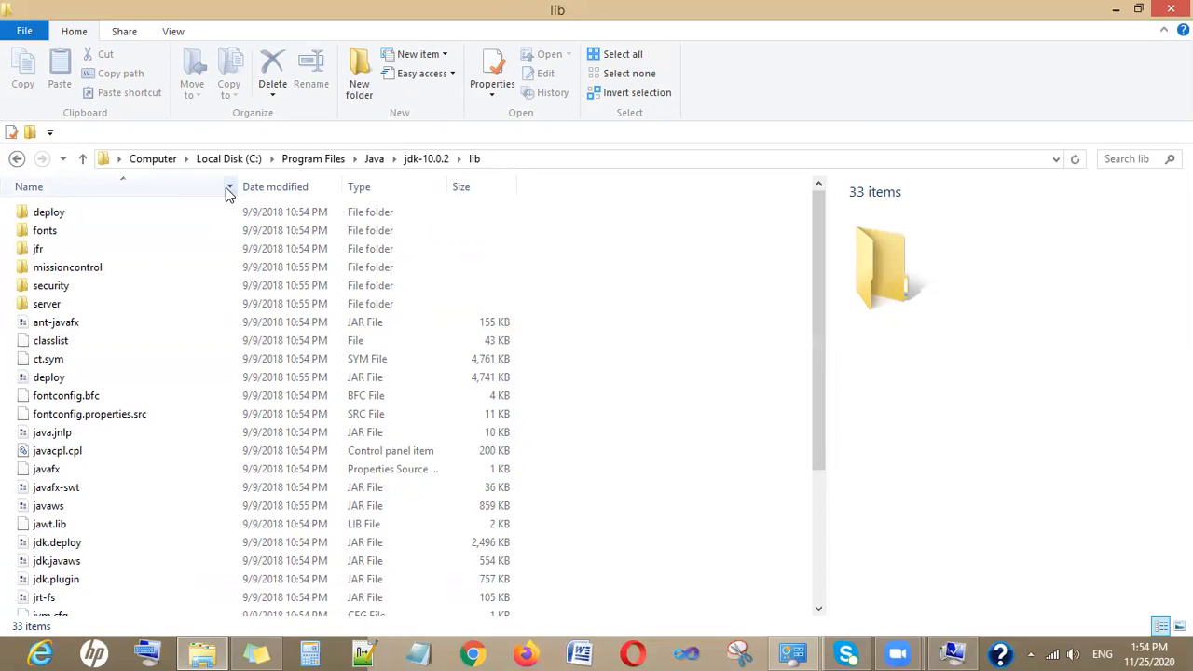
pyautogui.click(17, 160)
pyautogui.click(16, 161)
pyautogui.click(17, 160)
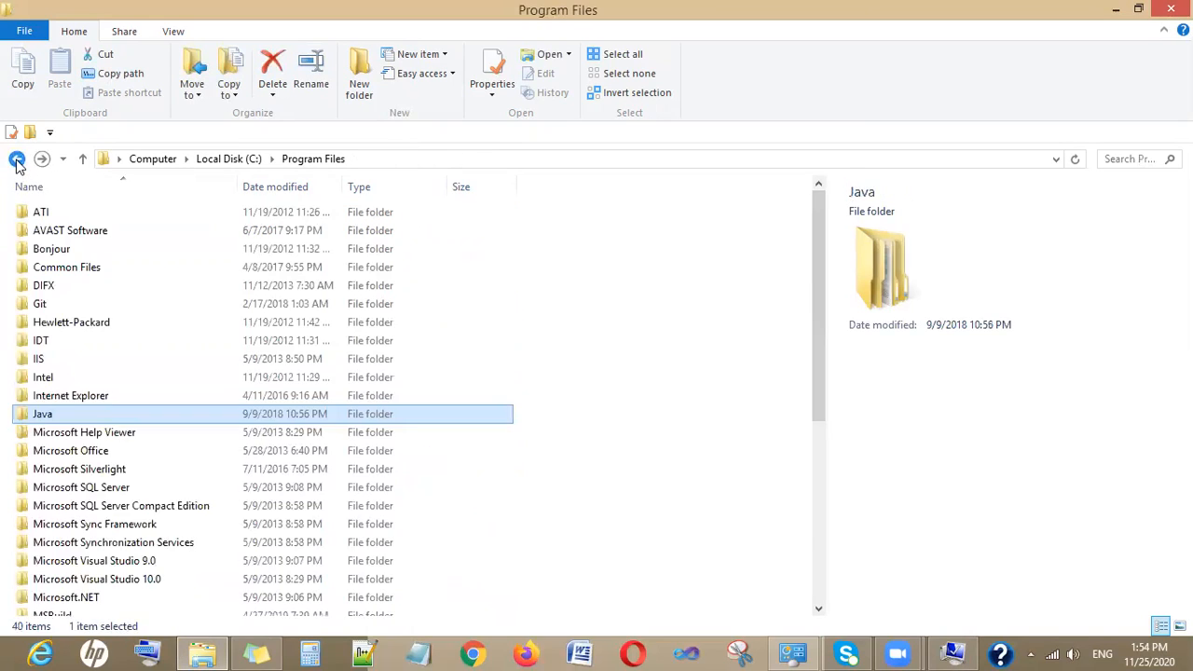
pyautogui.click(16, 160)
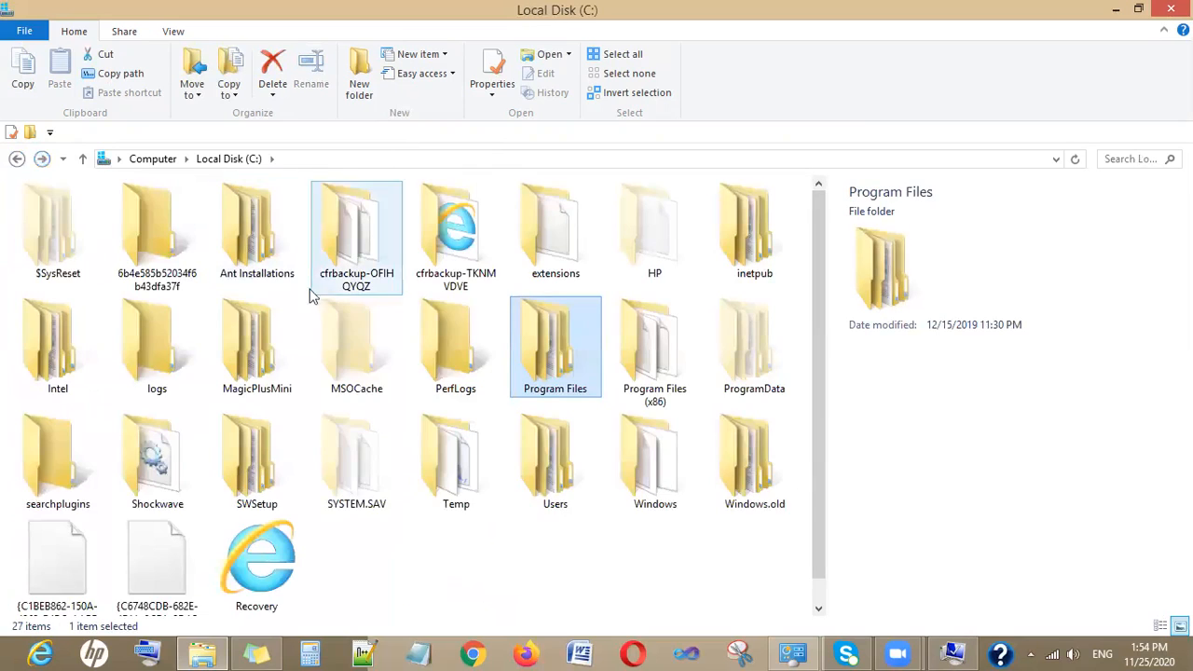
pyautogui.doubleClick(254, 233)
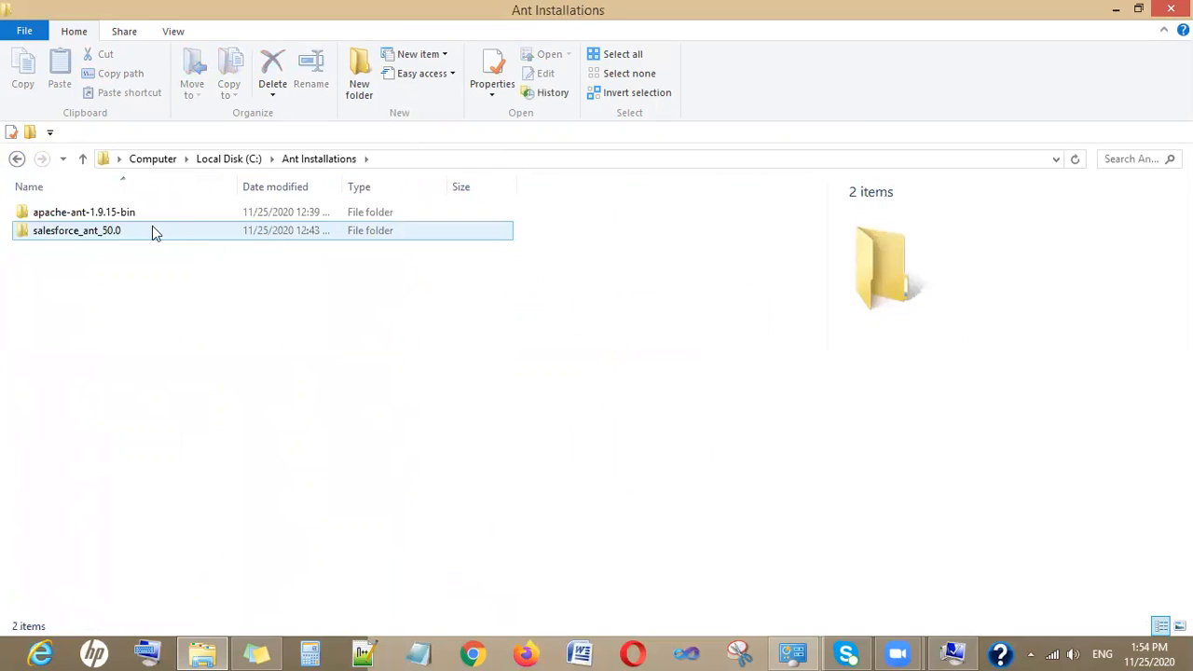
pyautogui.click(149, 222)
pyautogui.doubleClick(149, 221)
pyautogui.doubleClick(150, 222)
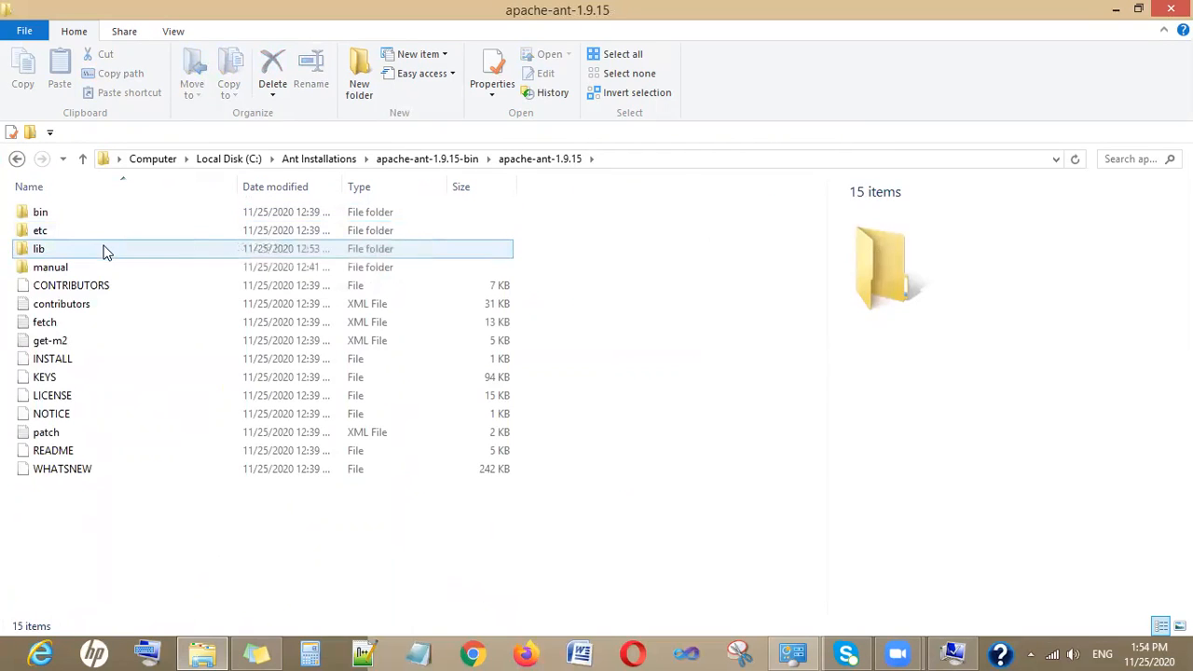
pyautogui.click(105, 252)
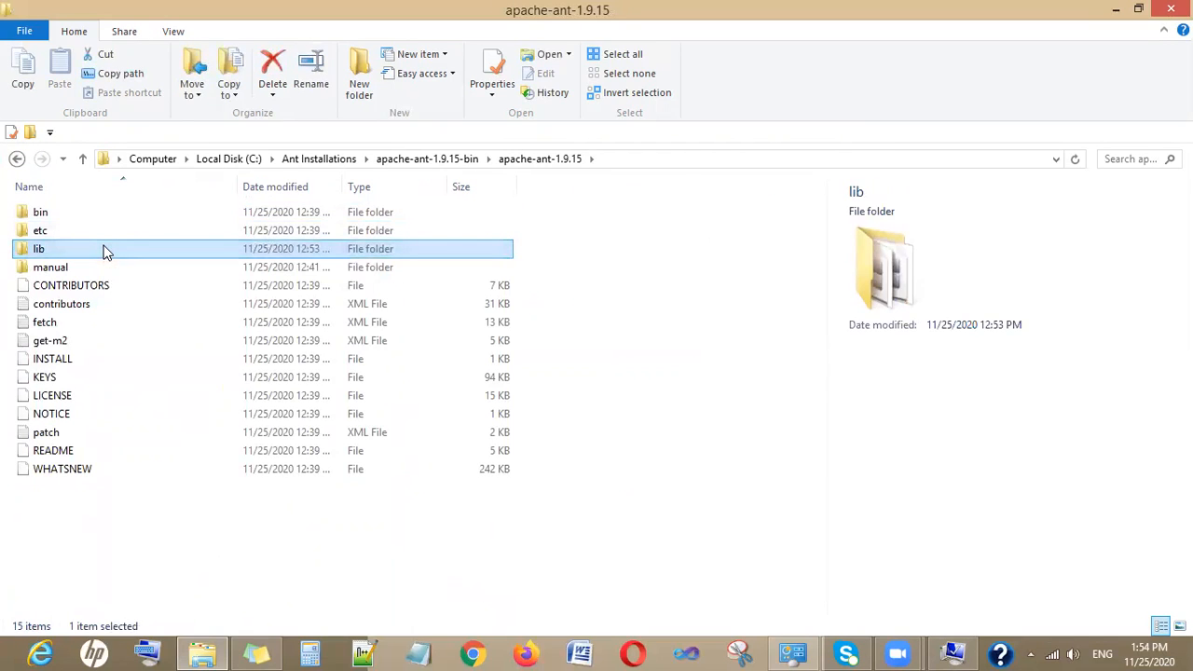
pyautogui.doubleClick(105, 251)
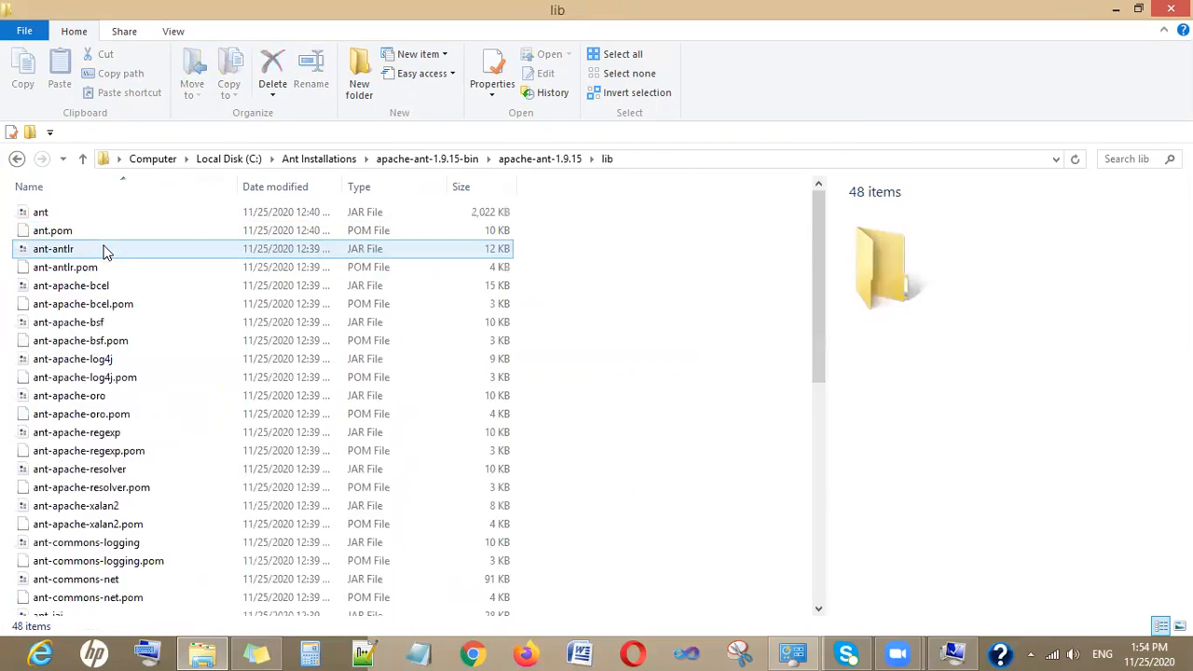
pyautogui.click(655, 160)
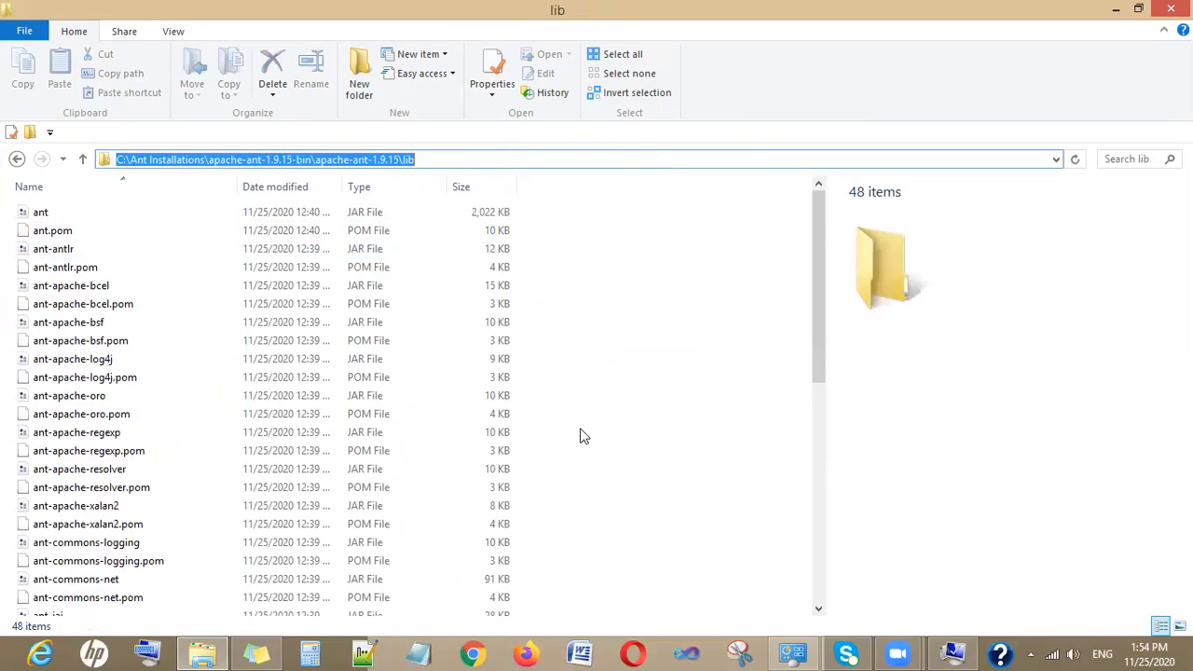
# - Append a semicolon and the copied Ant lib path to the system Path value and save the variable
pyautogui.click(950, 652)
pyautogui.doubleClick(766, 354)
pyautogui.click(820, 205)
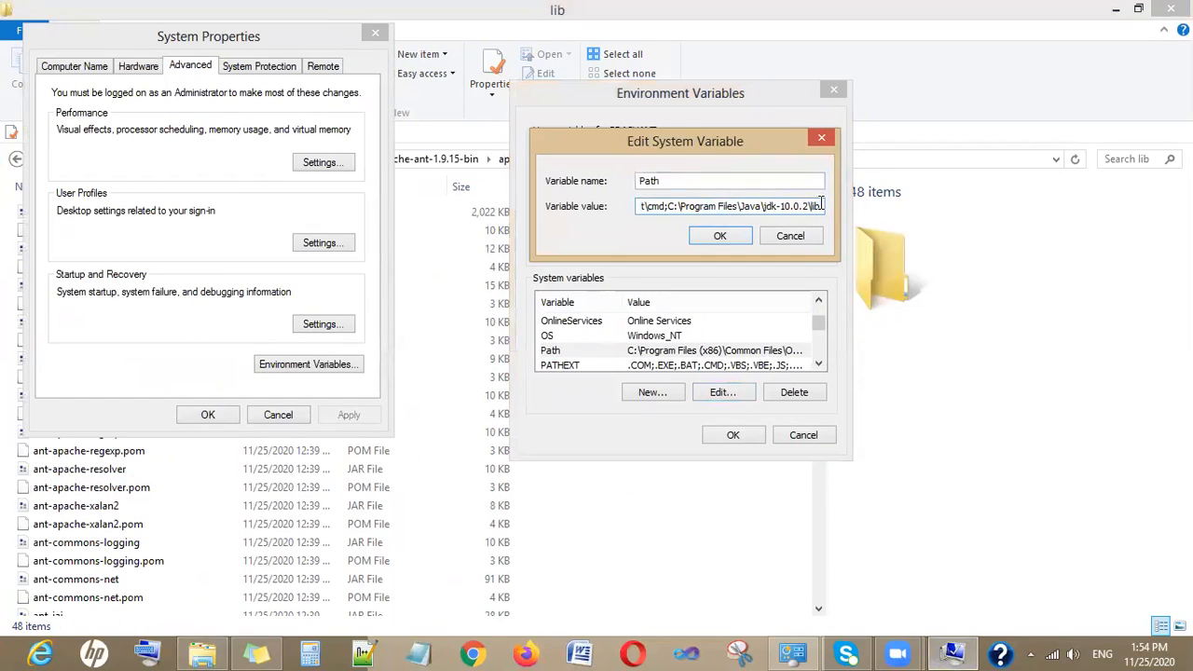
pyautogui.write(';')
pyautogui.hotkey('ctrl', 'v')
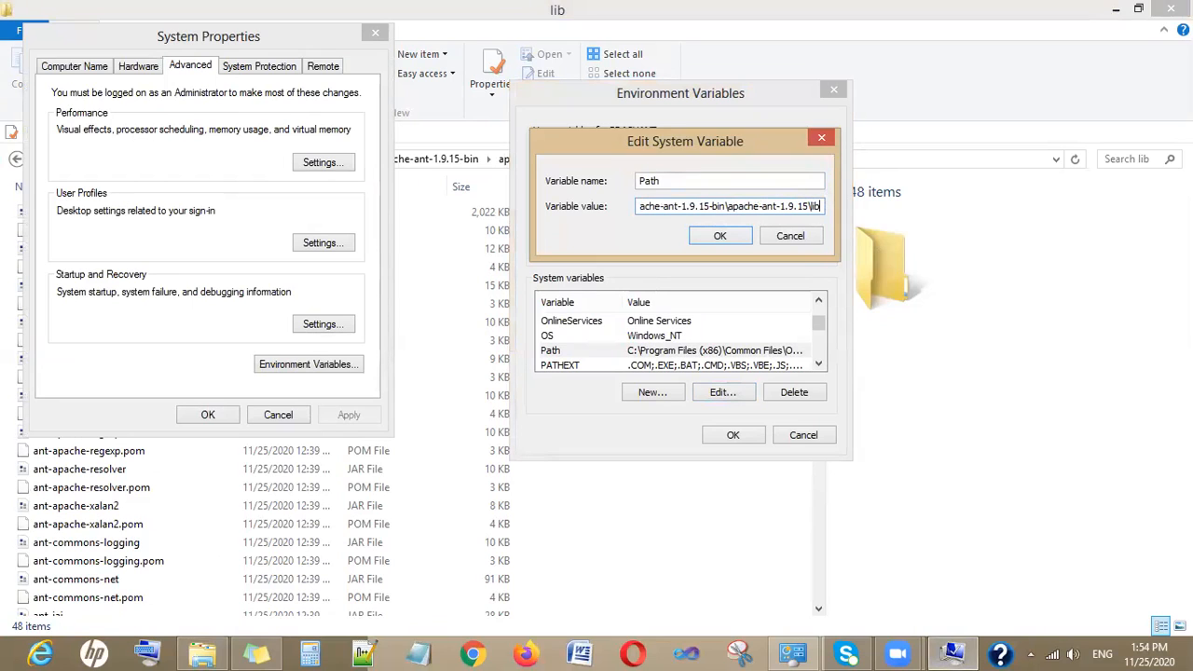
pyautogui.click(745, 237)
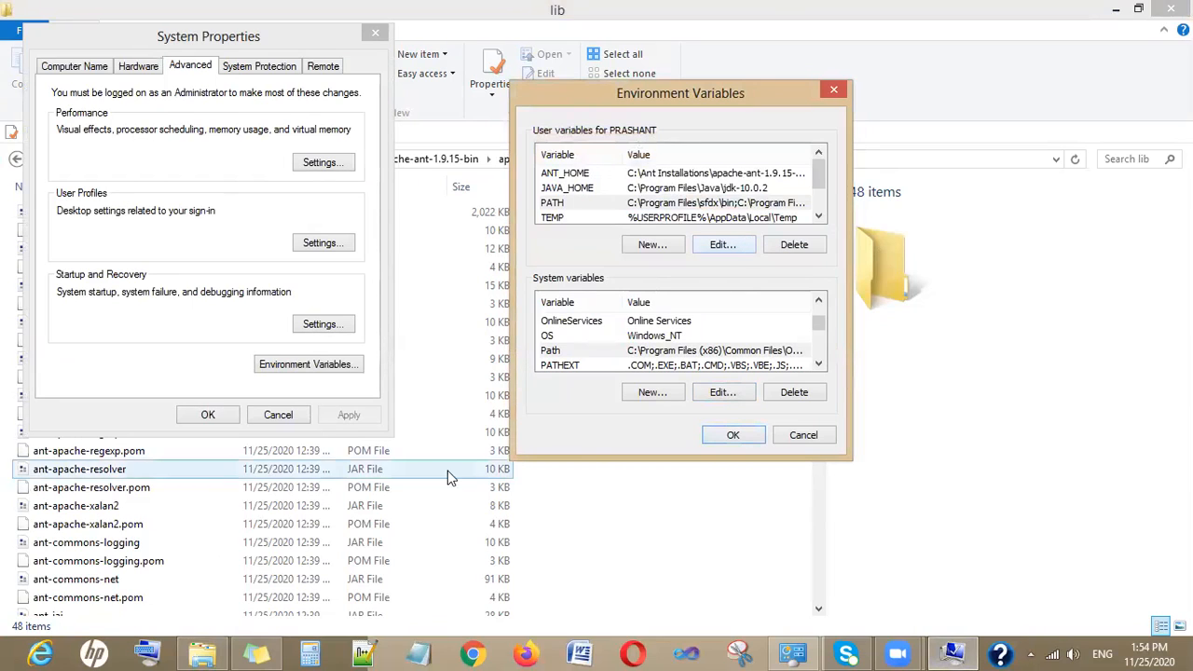
# - Open the apache-ant-1.9.15 bin folder and select its full path in the address bar
pyautogui.click(644, 529)
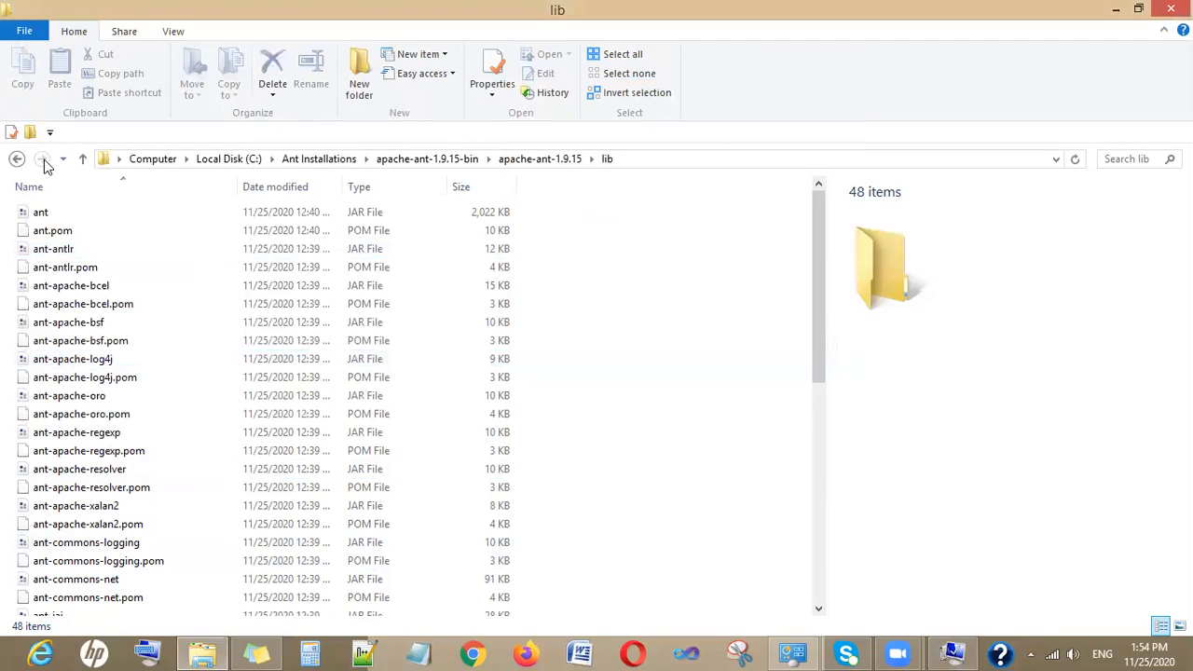
pyautogui.click(15, 159)
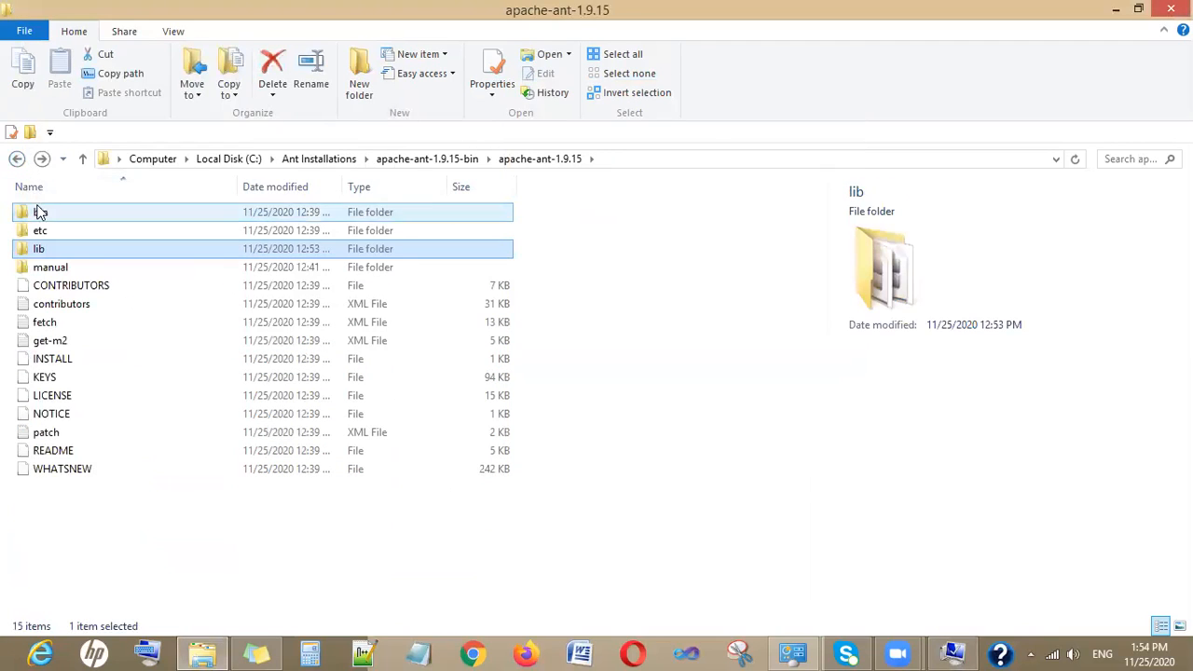
pyautogui.doubleClick(39, 211)
pyautogui.click(621, 160)
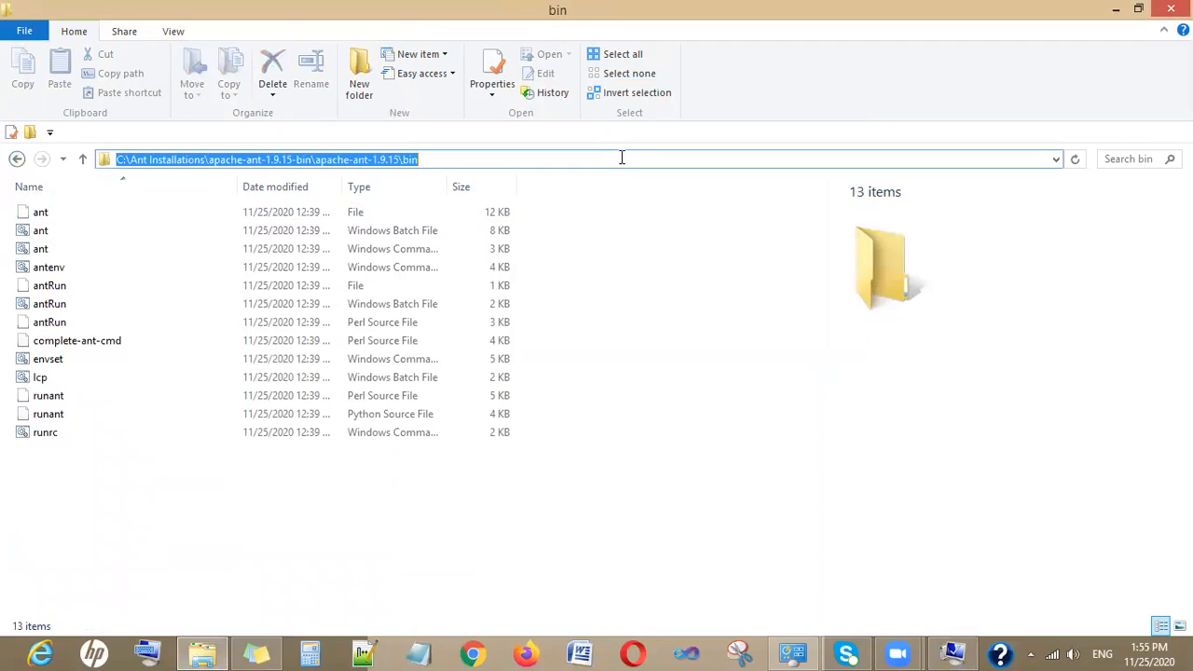
# - Change the Ant entry in the system Path from the lib to the bin folder, then save and close all dialogs
pyautogui.click(959, 652)
pyautogui.doubleClick(766, 351)
pyautogui.click(823, 207)
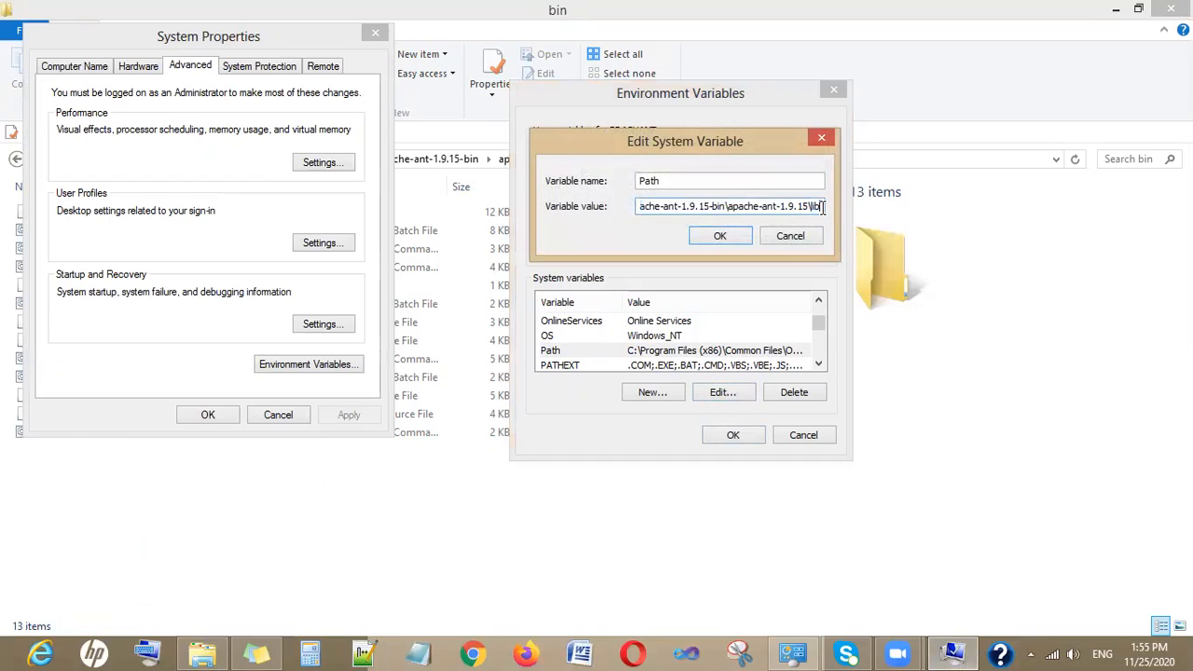
pyautogui.write('n')
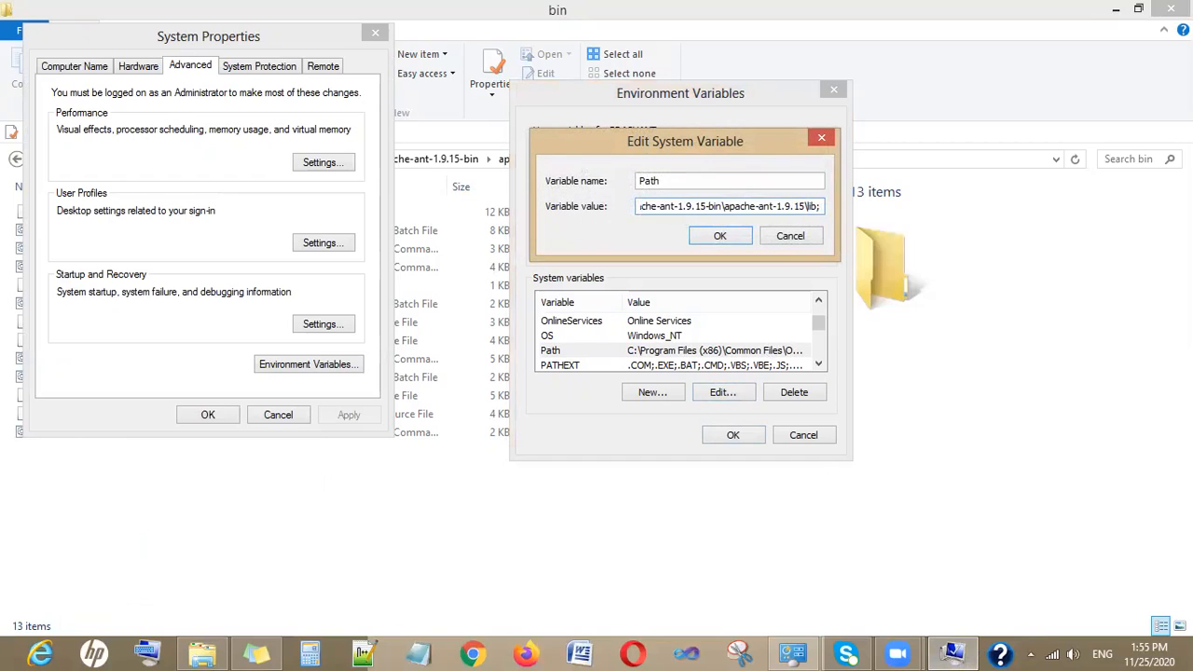
pyautogui.click(736, 244)
pyautogui.click(732, 436)
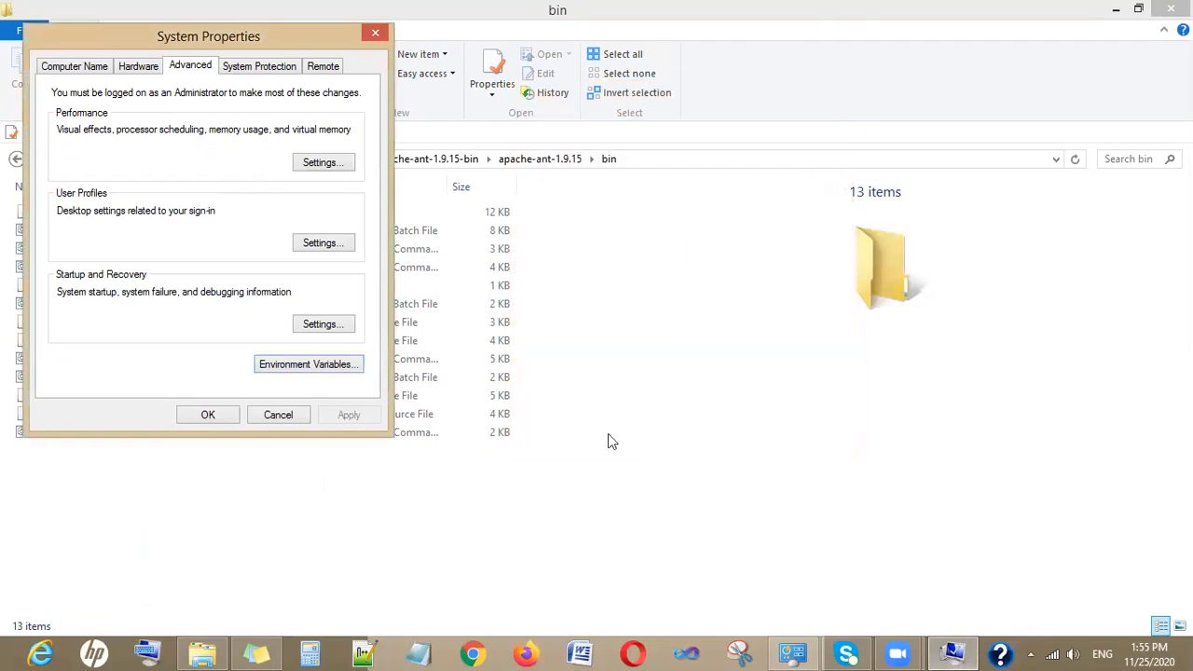
pyautogui.click(207, 415)
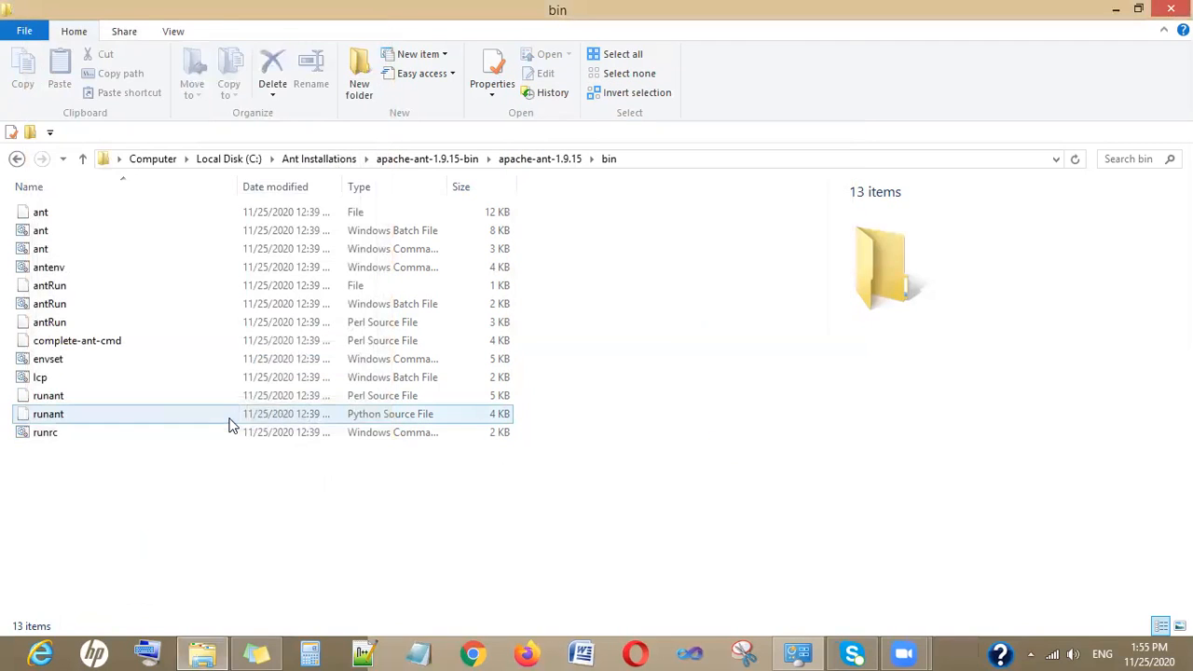
# - Search for cmd and open Command Prompt
pyautogui.moveTo(1191, 2)
pyautogui.click(1154, 164)
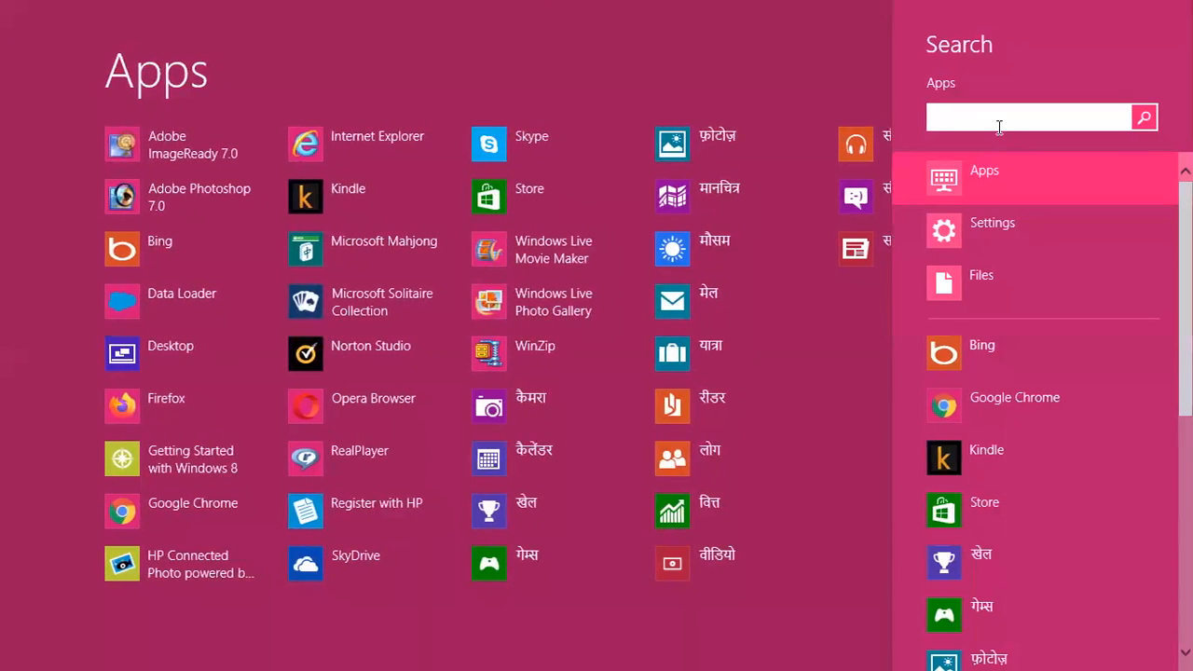
pyautogui.write('cm')
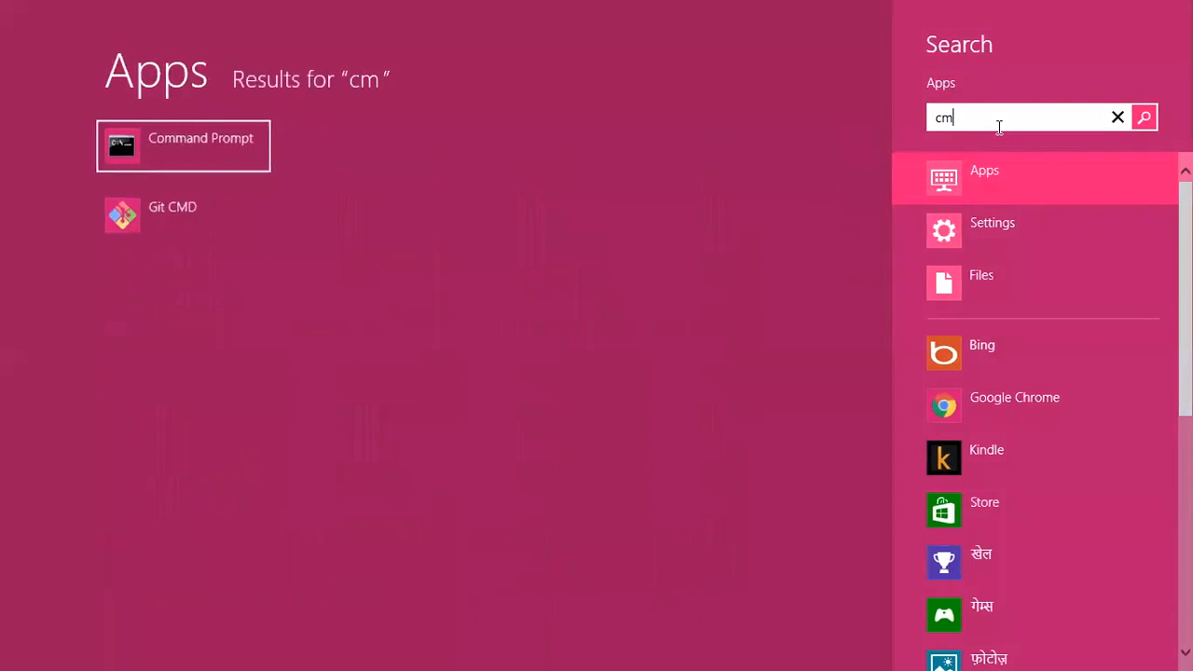
pyautogui.write('d')
pyautogui.click(166, 150)
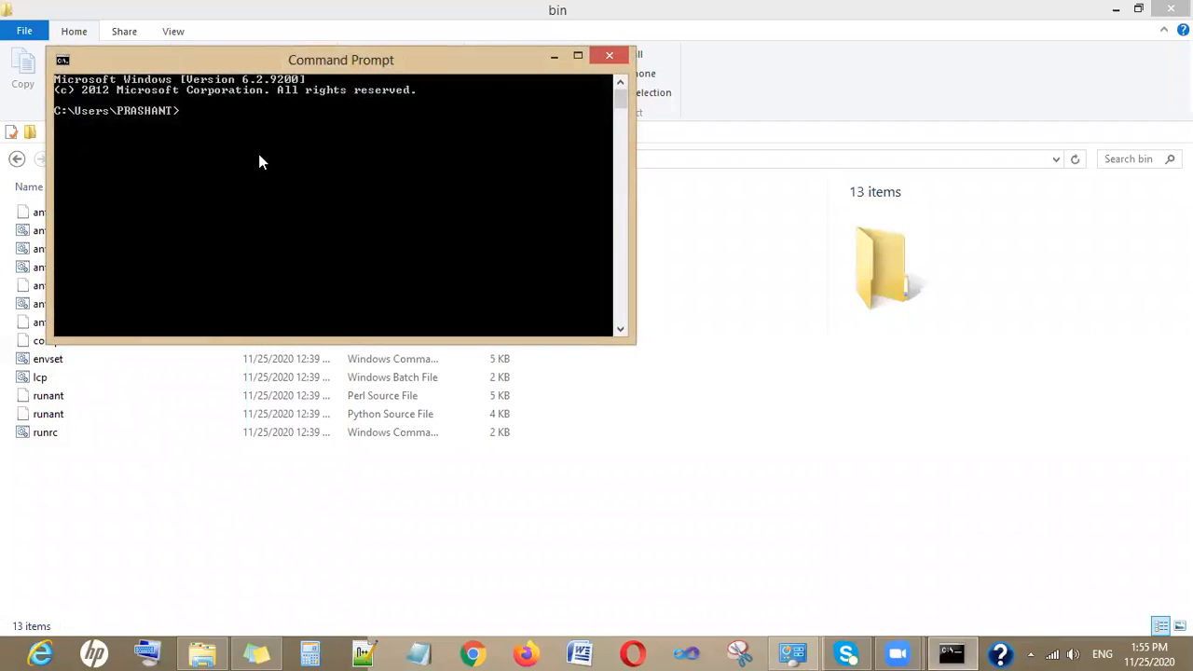
# - Clear the console and run ant -version to check the Ant installation
pyautogui.write('cls')
pyautogui.press('Return')
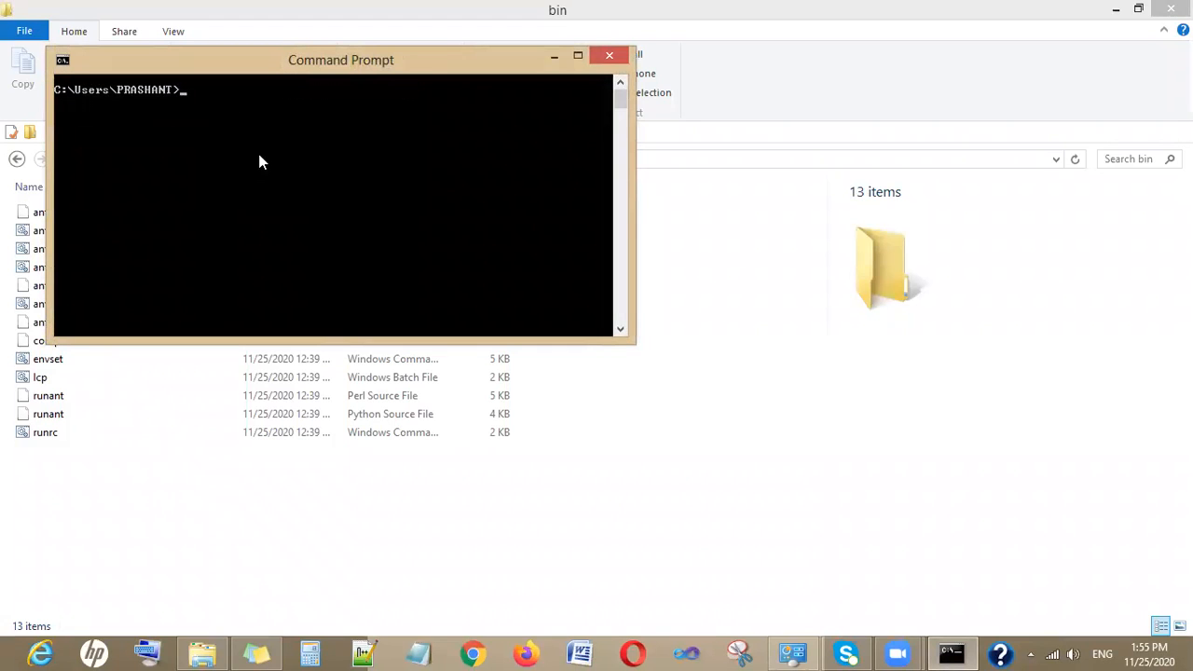
pyautogui.write('ant -version')
pyautogui.press('Return')
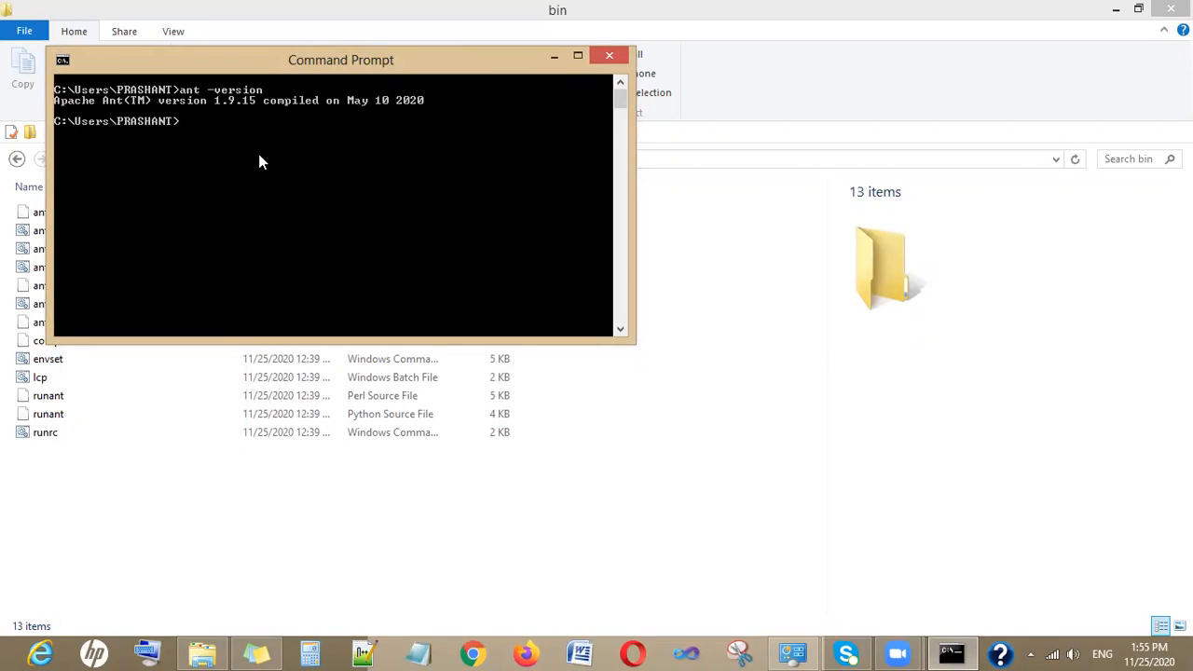
# - Clear the console and try running apache -v
pyautogui.write('cls')
pyautogui.press('Return')
pyautogui.write('al')
pyautogui.press('BackSpace')
pyautogui.write('pac')
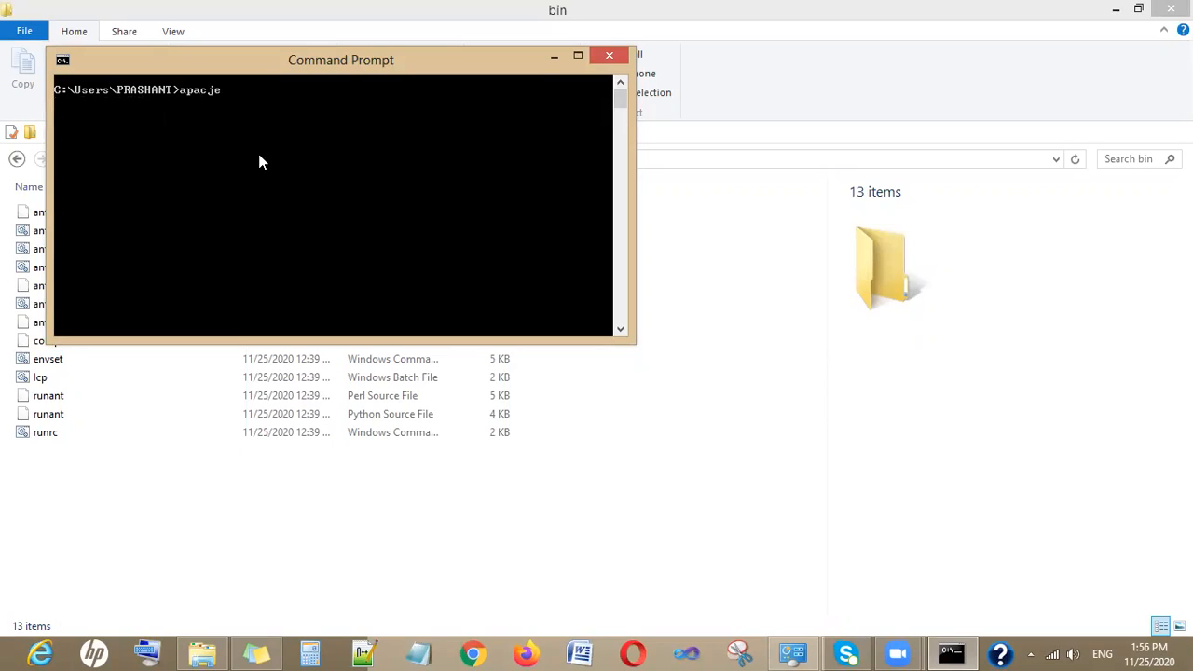
pyautogui.write('he -v')
pyautogui.press('Return')
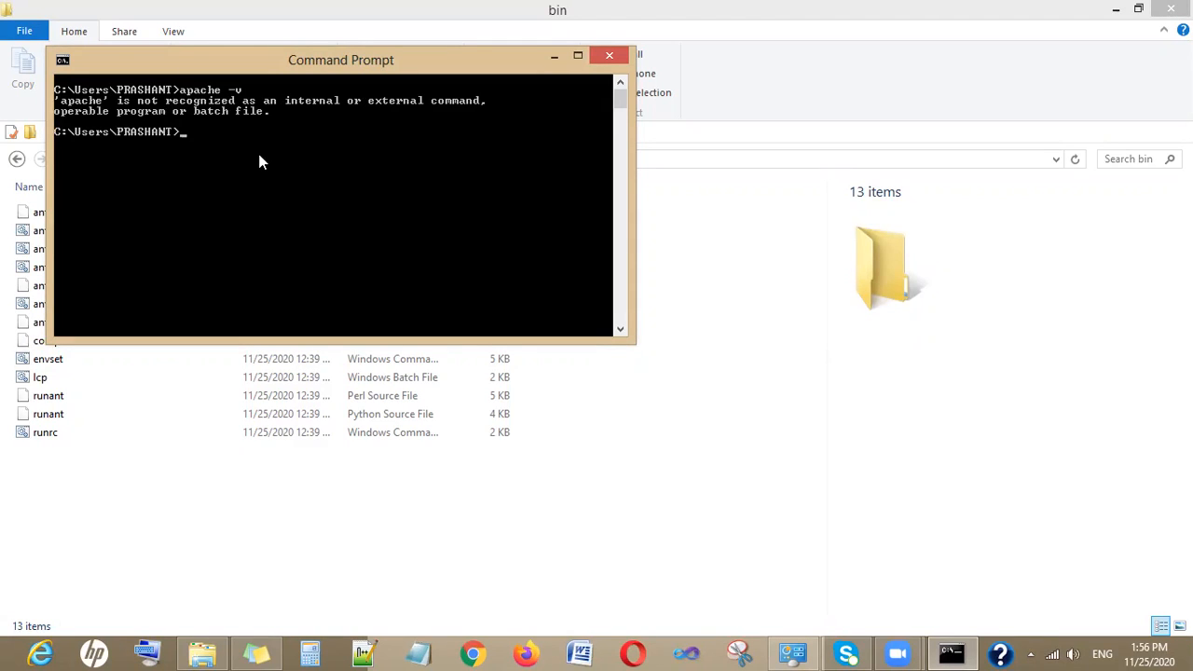
# - Clear the console and run ant -v
pyautogui.write('cls')
pyautogui.press('Return')
pyautogui.write('ant -v')
pyautogui.press('Return')
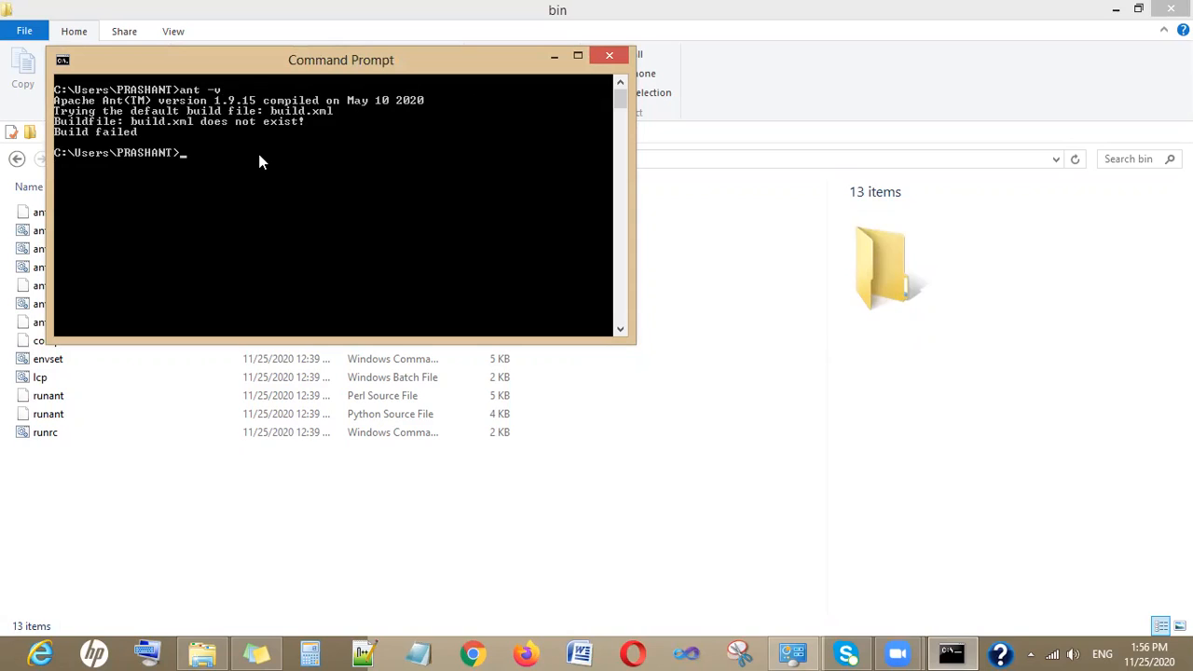